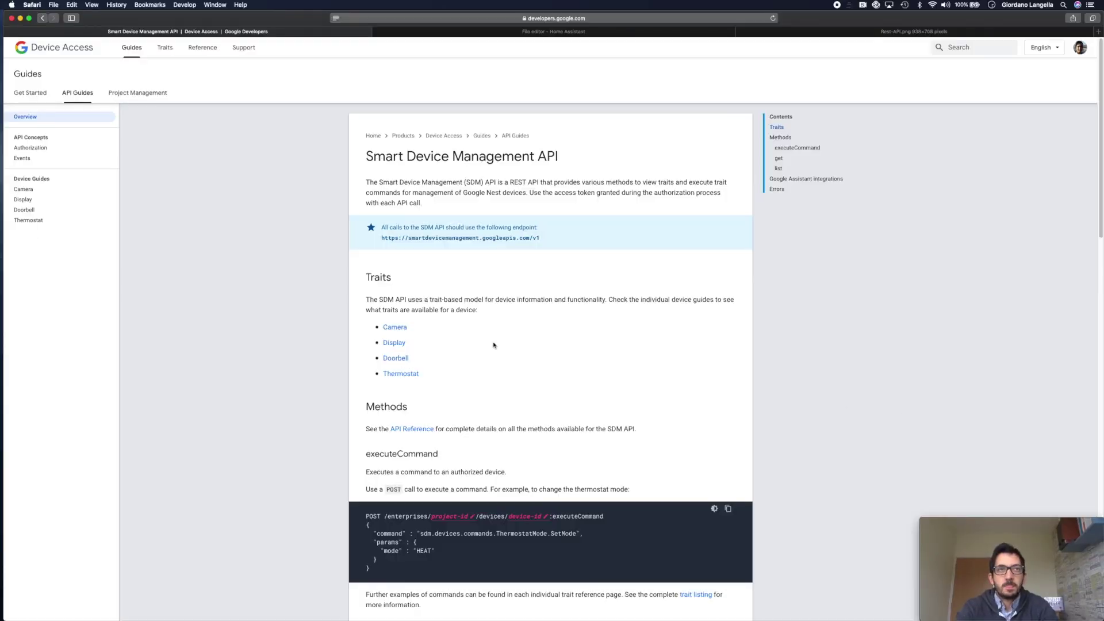
- Review the Smart Device Management API endpoint URL in the Device Access docs
{"action": "scroll", "coordinate": [523, 369], "scroll_direction": "down", "scroll_amount": 1}
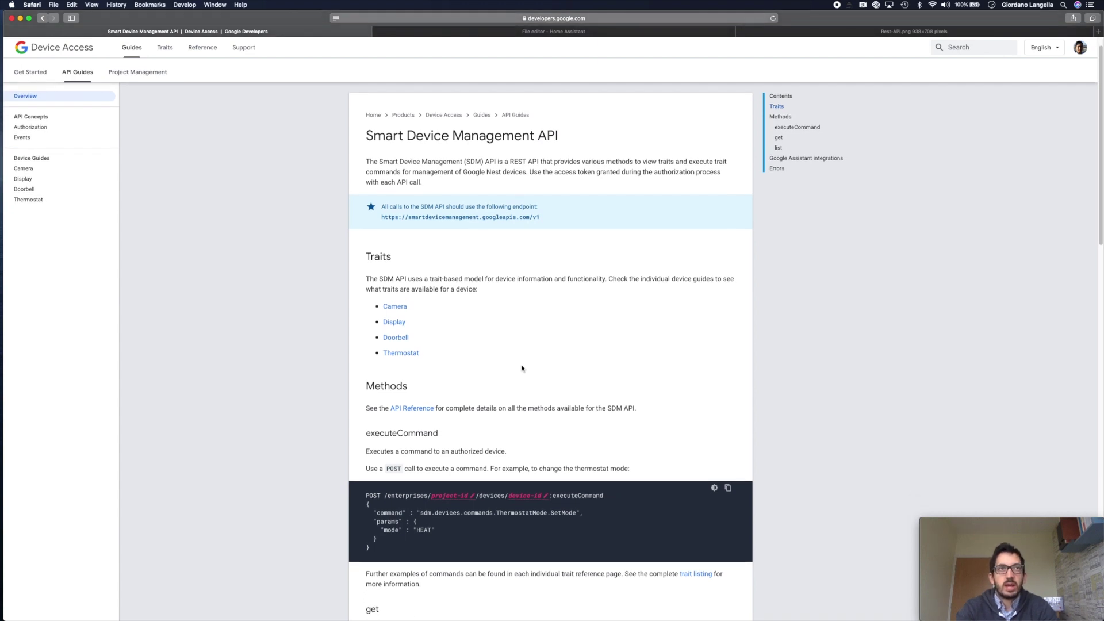
{"action": "scroll", "coordinate": [522, 368], "scroll_direction": "up", "scroll_amount": 1}
{"action": "left_click_drag", "start_coordinate": [381, 230], "coordinate": [548, 232]}
{"action": "left_click", "coordinate": [527, 310]}
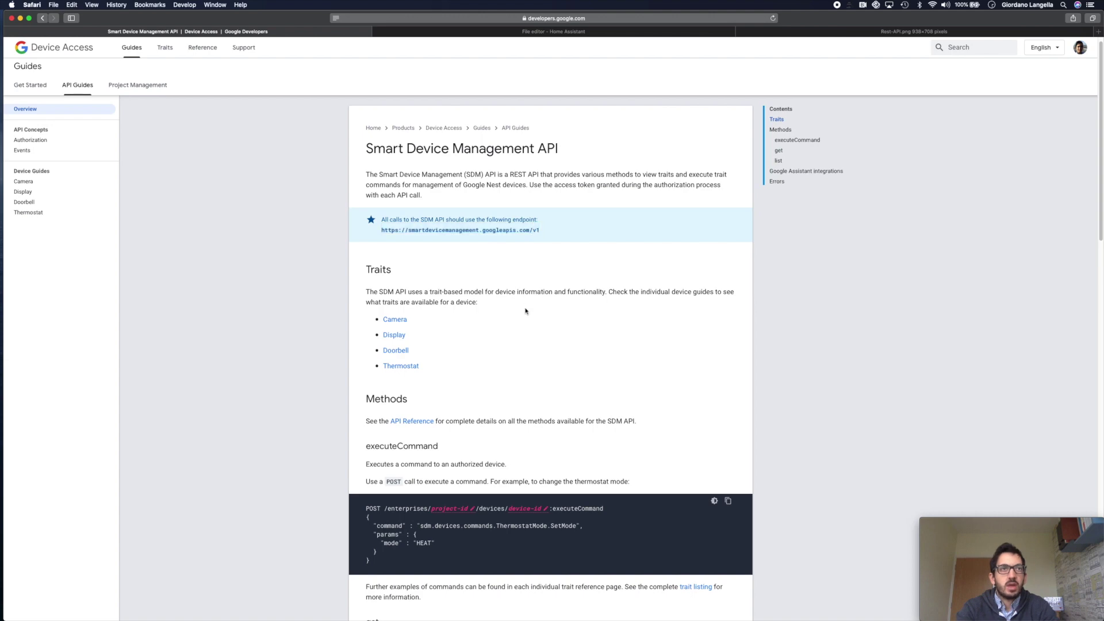
{"action": "scroll", "coordinate": [525, 313], "scroll_direction": "down", "scroll_amount": 4}
{"action": "scroll", "coordinate": [525, 311], "scroll_direction": "down", "scroll_amount": 3}
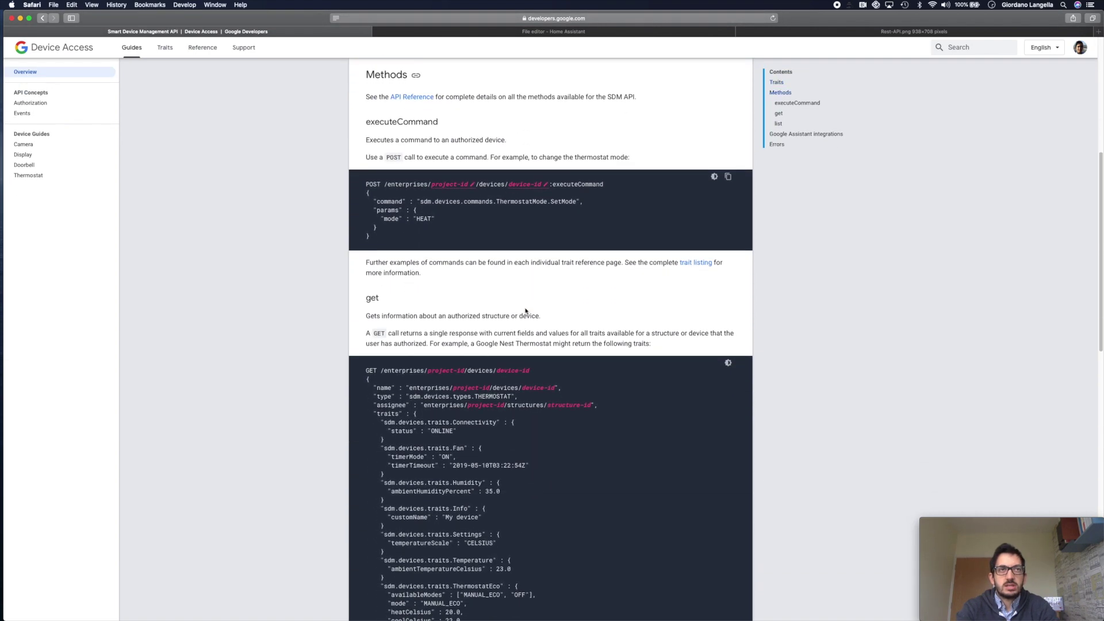
{"action": "scroll", "coordinate": [525, 311], "scroll_direction": "up", "scroll_amount": 6}
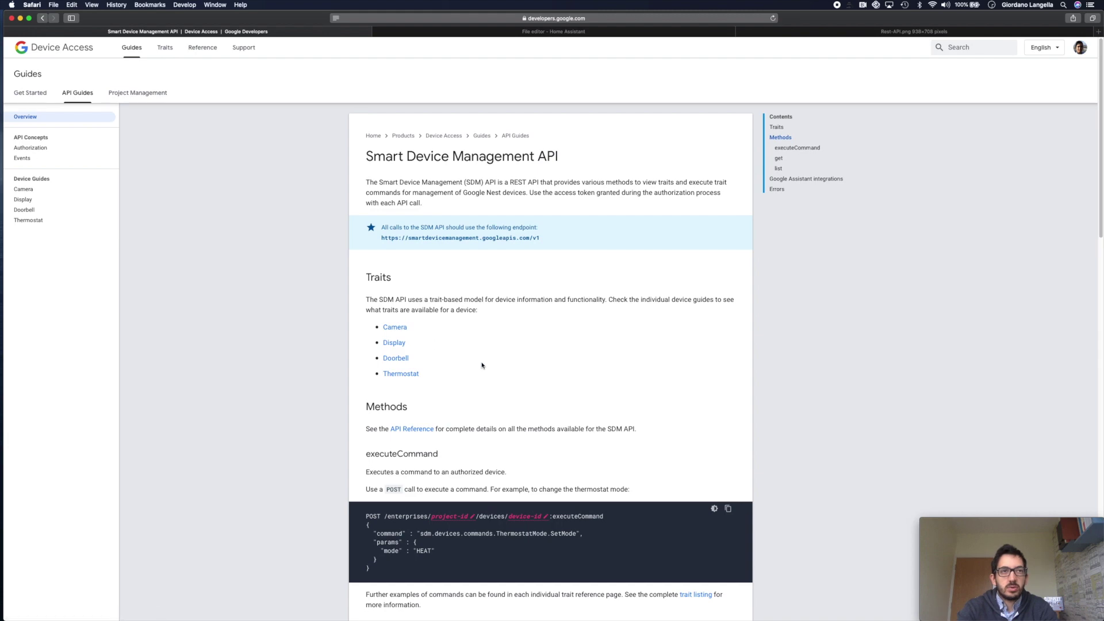
- Read through the Camera device guide, then go back to the Registration page
{"action": "left_click", "coordinate": [400, 329]}
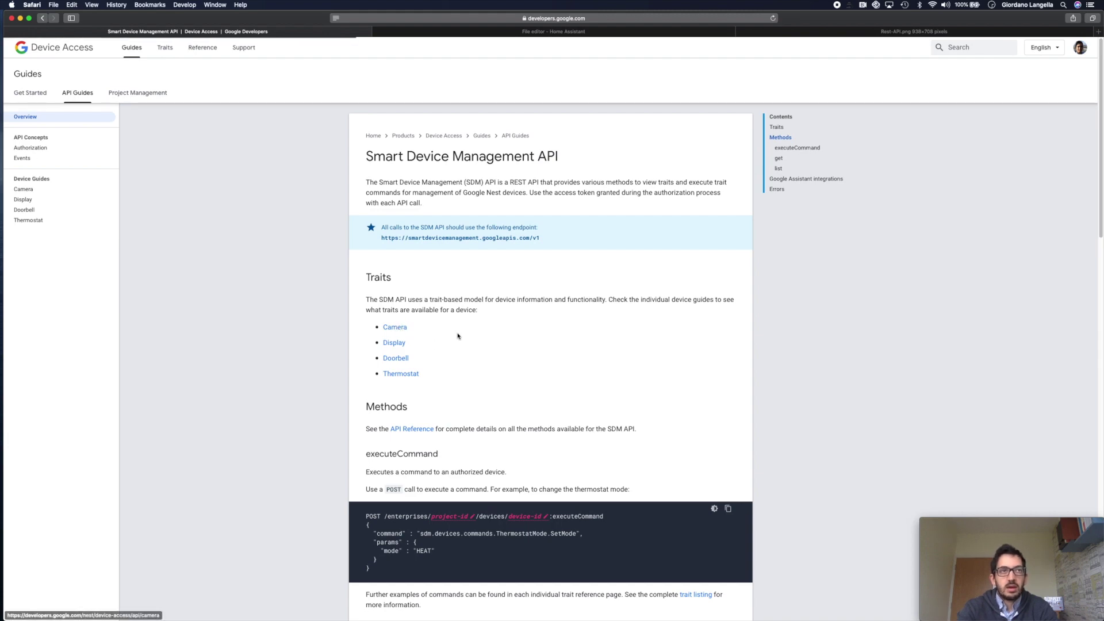
{"action": "scroll", "coordinate": [458, 336], "scroll_direction": "down", "scroll_amount": 5}
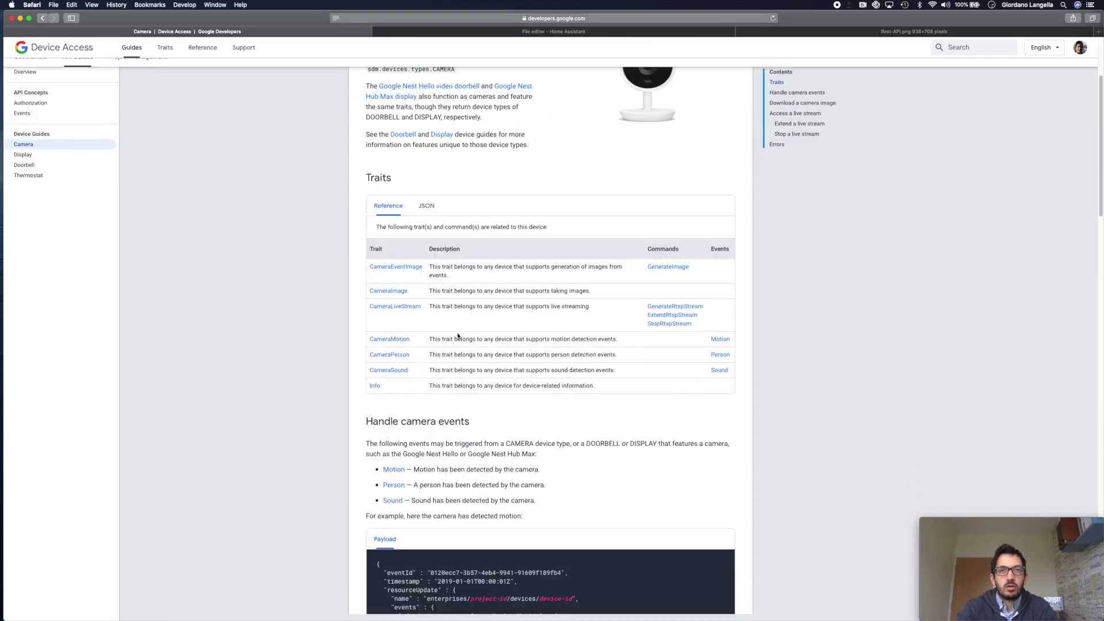
{"action": "scroll", "coordinate": [458, 335], "scroll_direction": "down", "scroll_amount": 7}
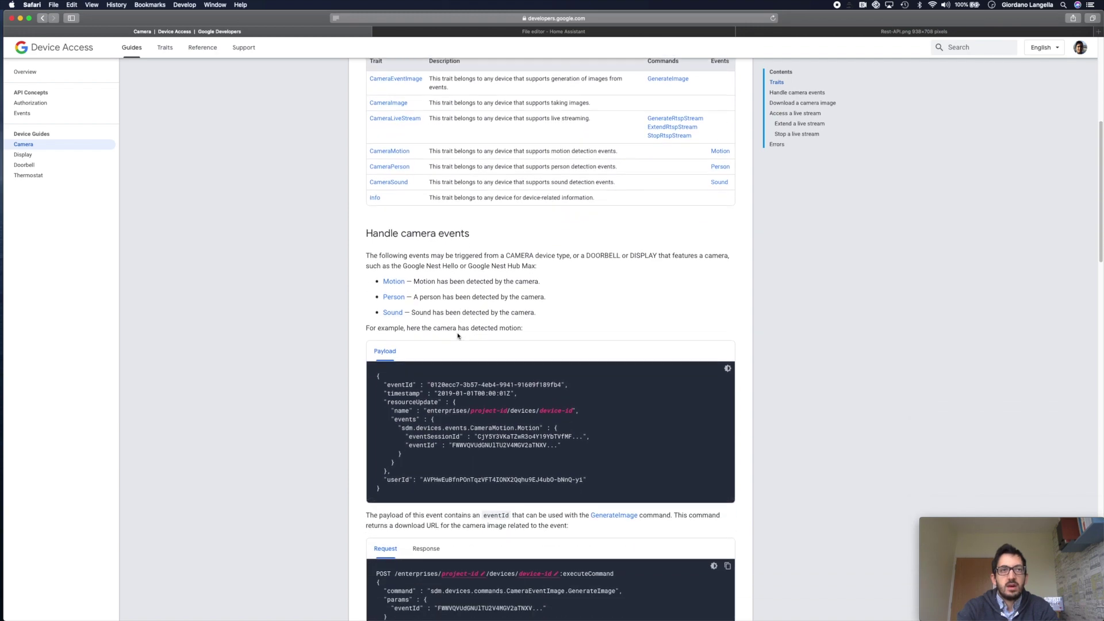
{"action": "scroll", "coordinate": [458, 336], "scroll_direction": "down", "scroll_amount": 10}
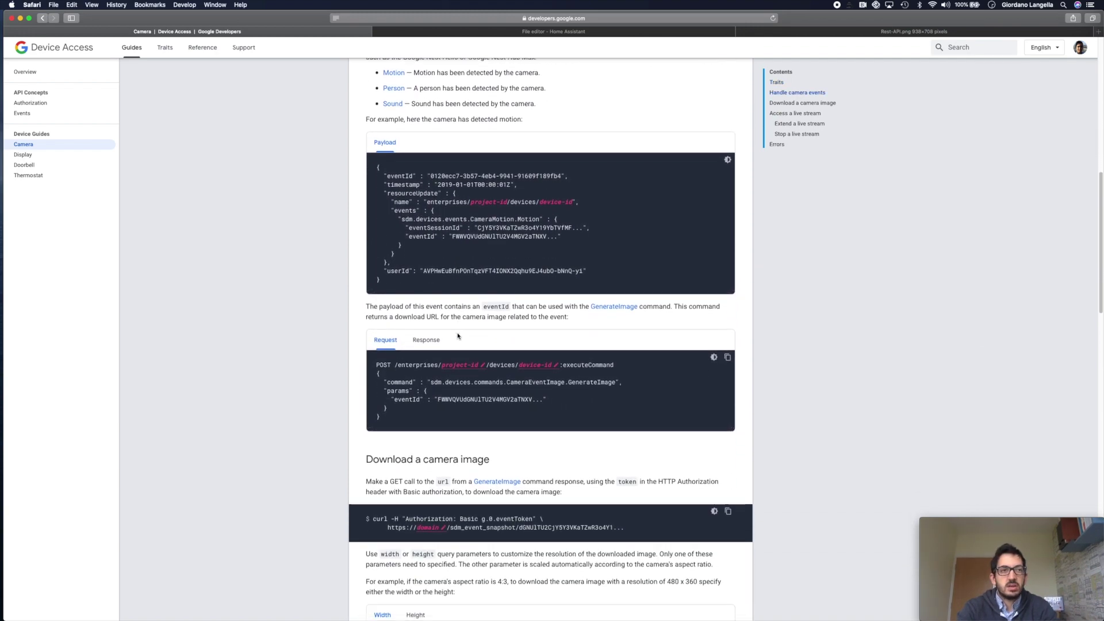
{"action": "left_click", "coordinate": [658, 410]}
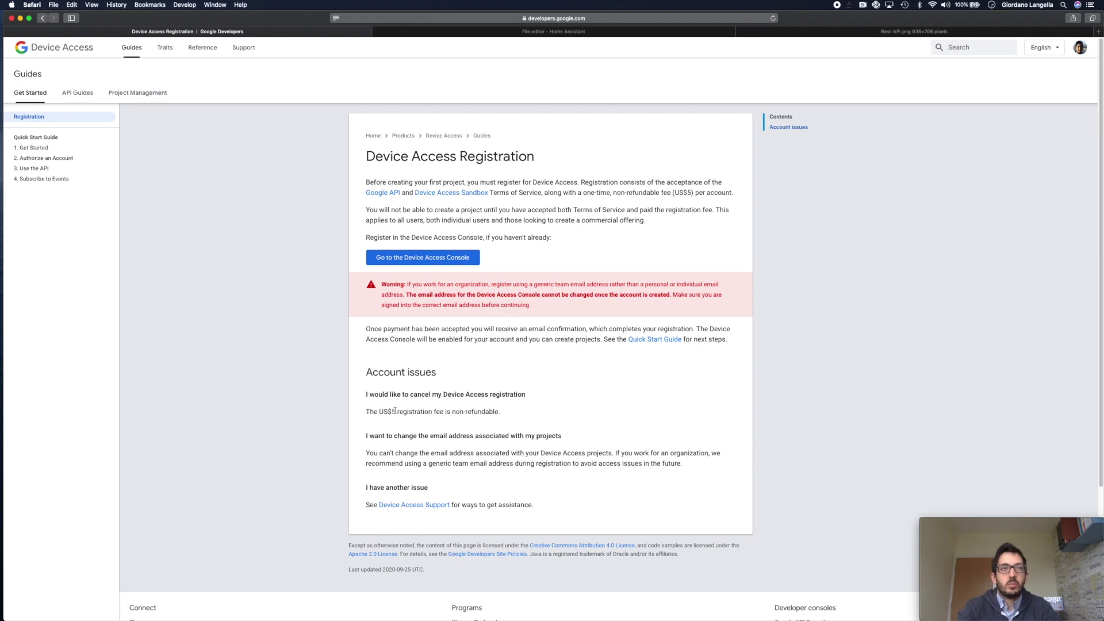
- Note the US$5 non-refundable registration fee and open the Device Access Console in a new tab
{"action": "left_click_drag", "start_coordinate": [379, 413], "coordinate": [523, 412]}
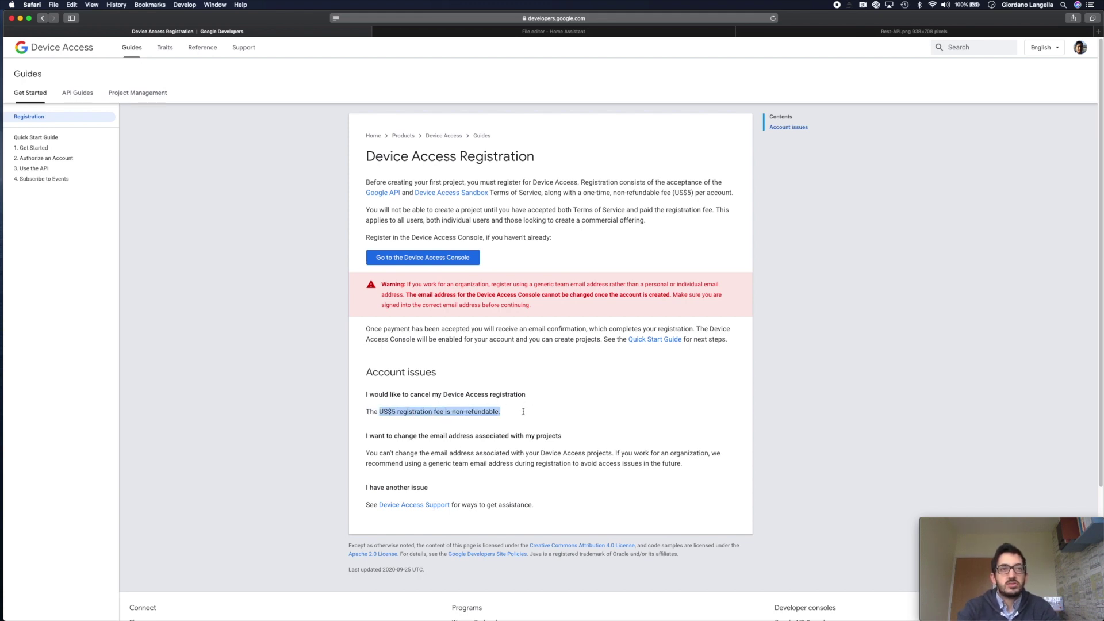
{"action": "left_click", "coordinate": [574, 403]}
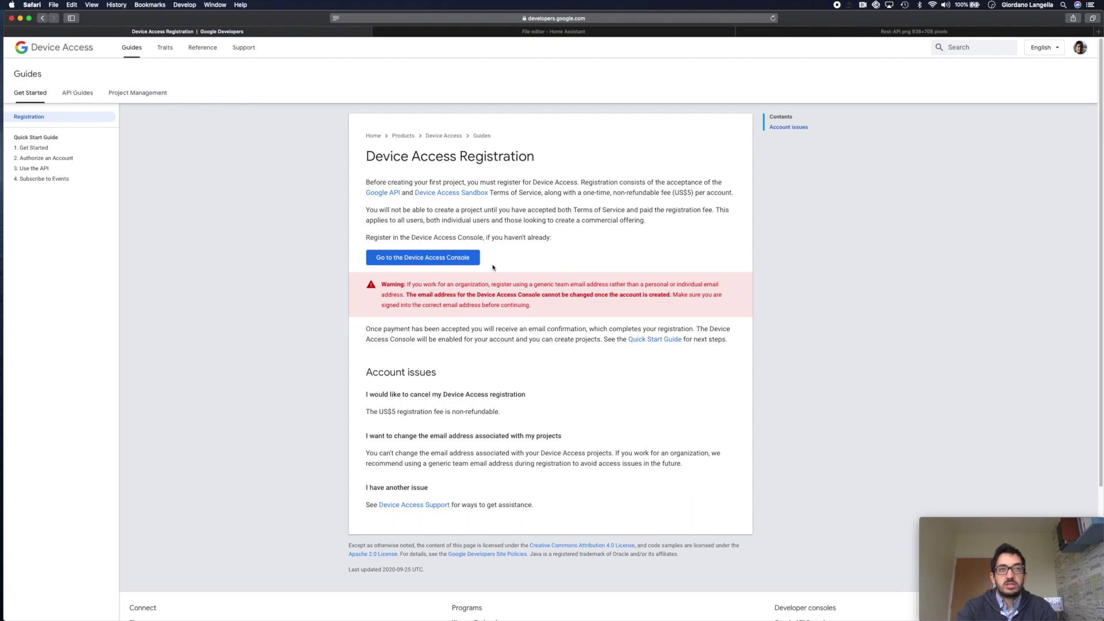
{"action": "left_click", "coordinate": [455, 257]}
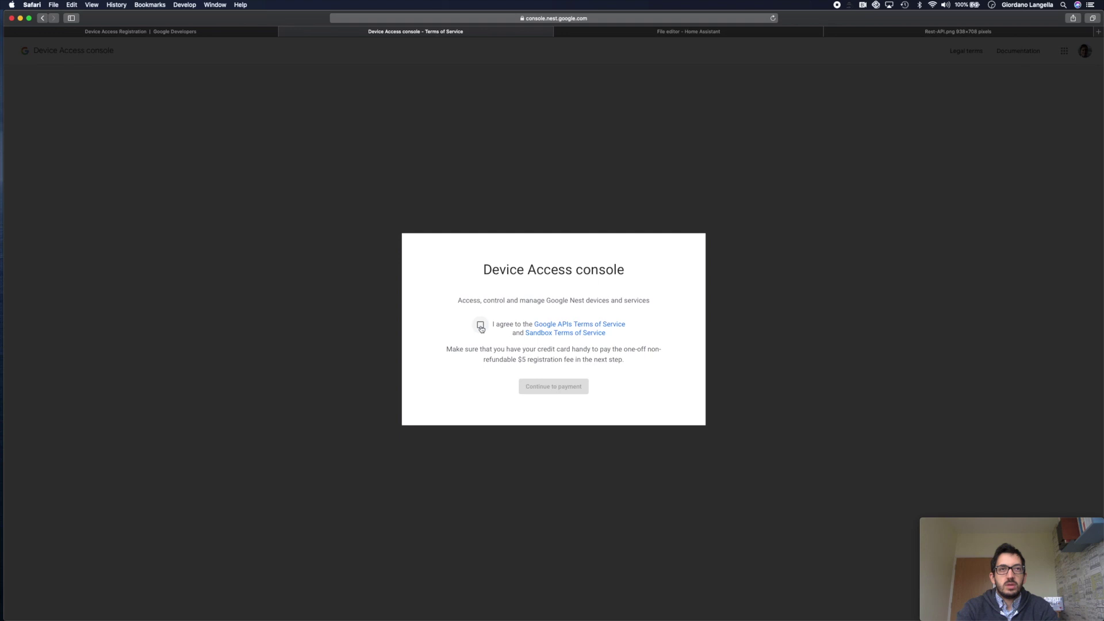
- Agree to the Device Access Terms of Service and continue to the $5 payment
{"action": "left_click", "coordinate": [480, 324]}
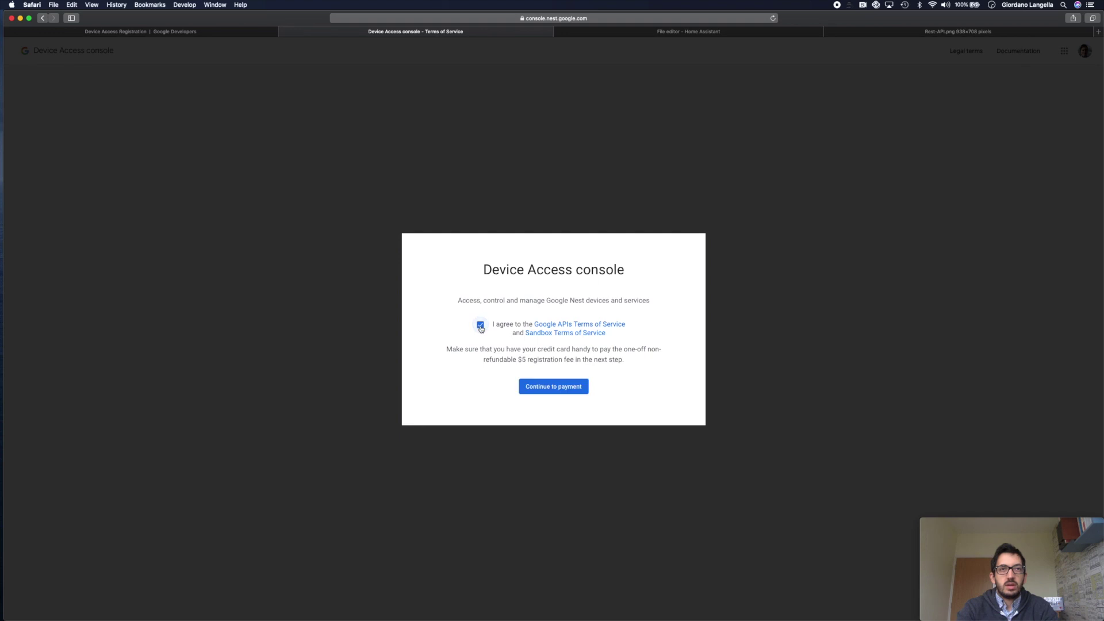
{"action": "left_click", "coordinate": [556, 381]}
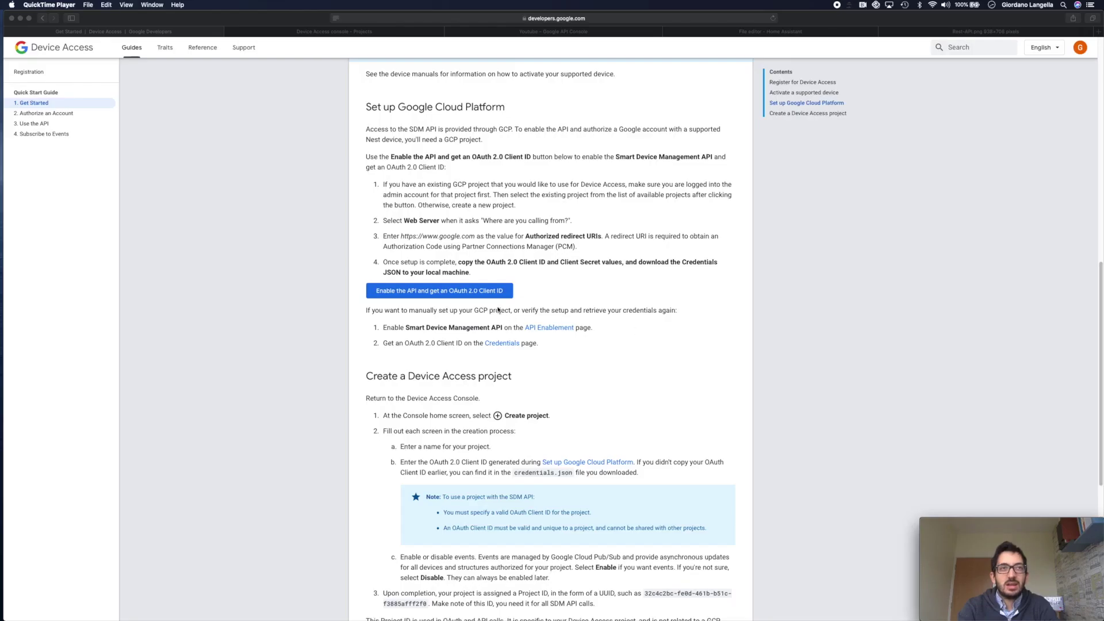
- Enable the Smart Device Management API for the SmartHassio2 cloud project
{"action": "left_click", "coordinate": [452, 294]}
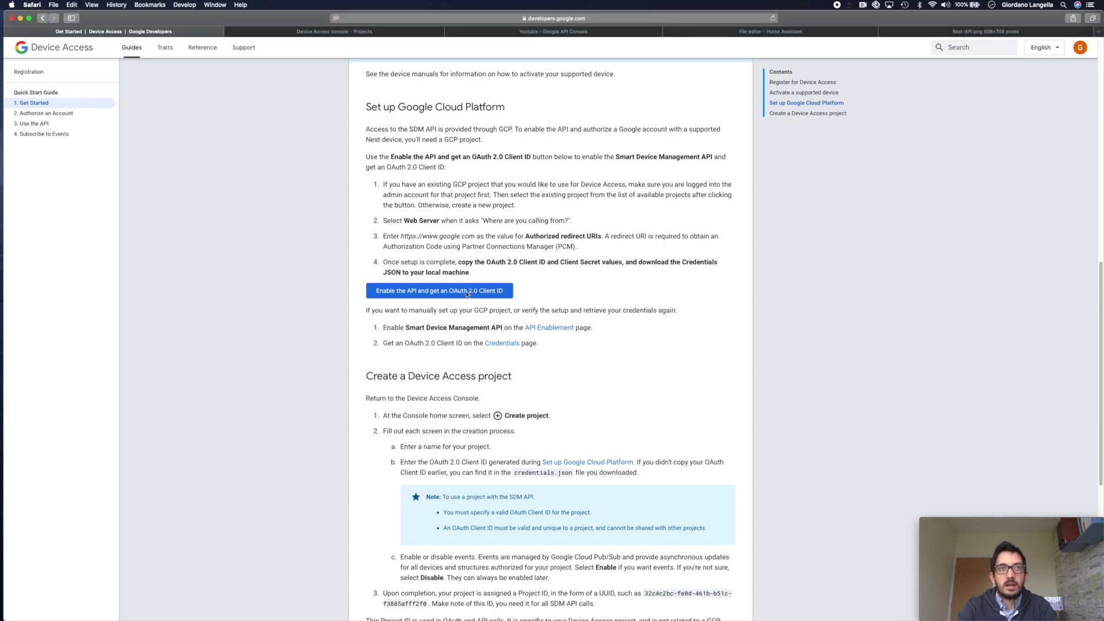
{"action": "left_click", "coordinate": [452, 291]}
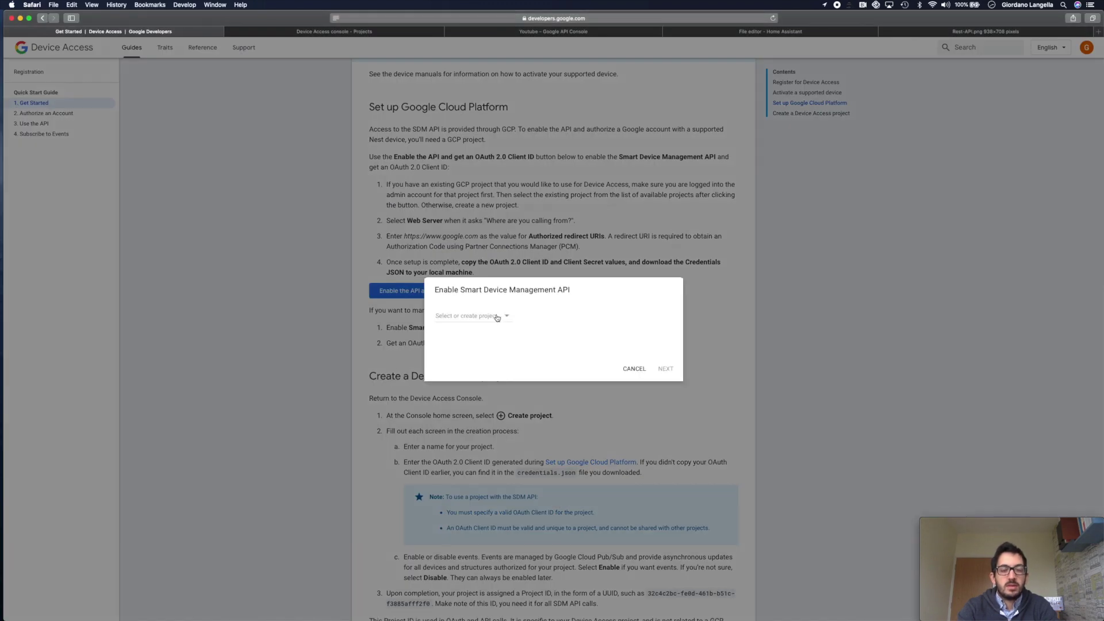
{"action": "left_click", "coordinate": [496, 318]}
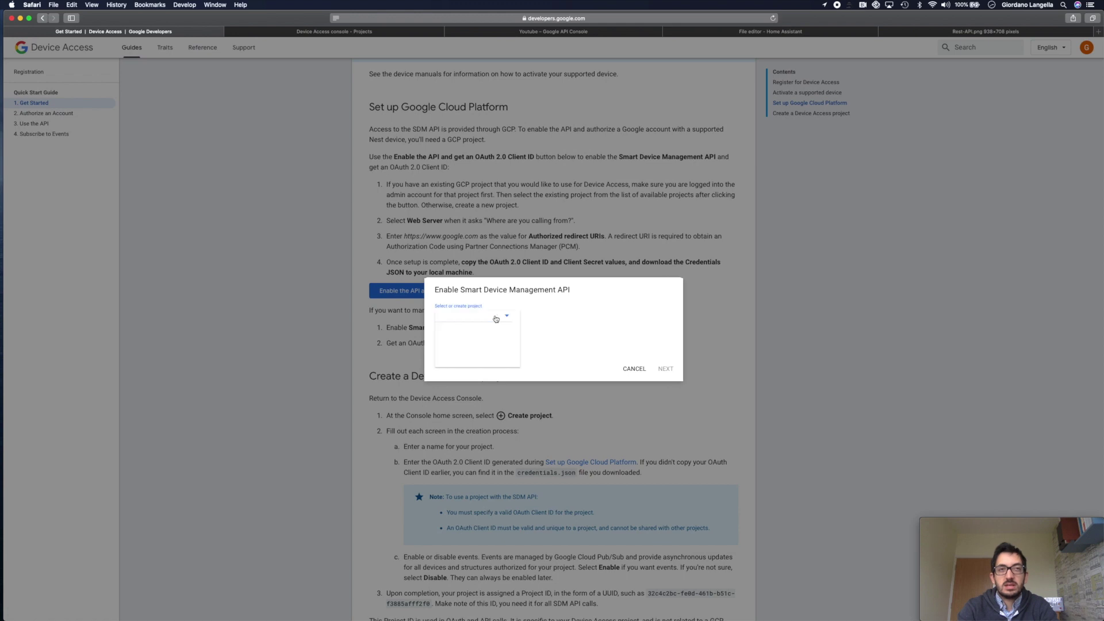
{"action": "scroll", "coordinate": [498, 350], "scroll_direction": "down", "scroll_amount": 1}
{"action": "left_click", "coordinate": [498, 354]}
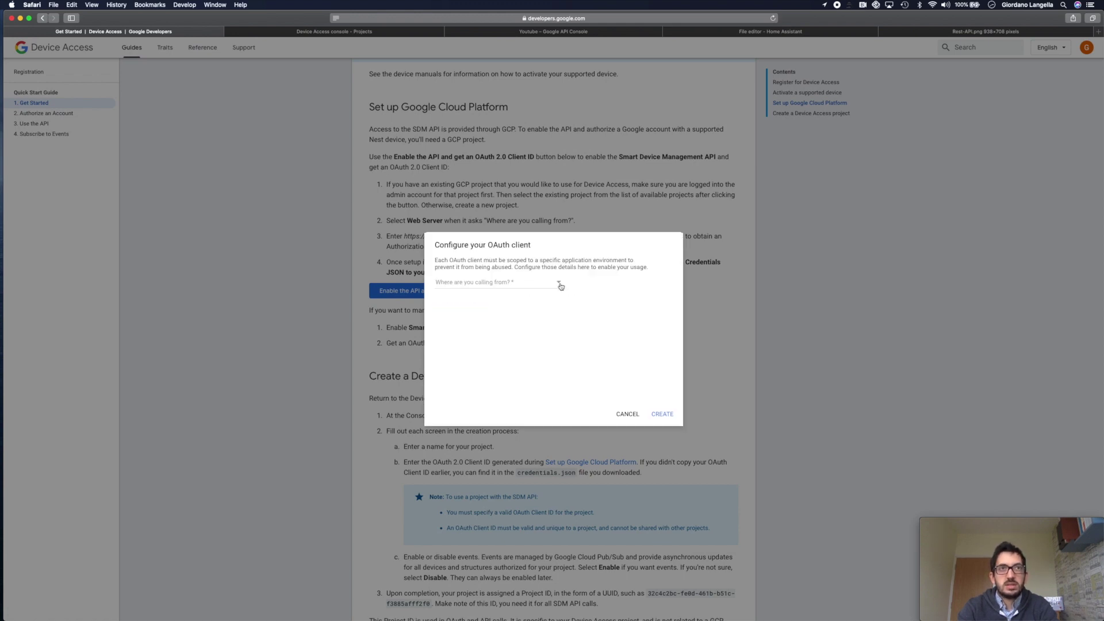
{"action": "left_click", "coordinate": [561, 286]}
{"action": "left_click", "coordinate": [507, 296]}
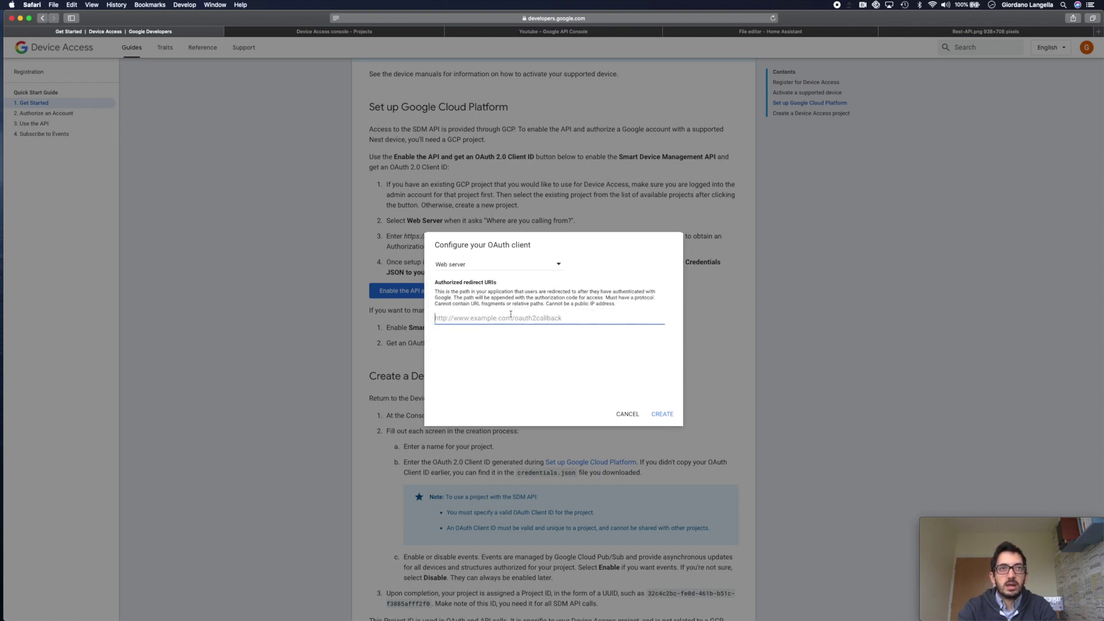
{"action": "type", "text": "https://www.google.com"}
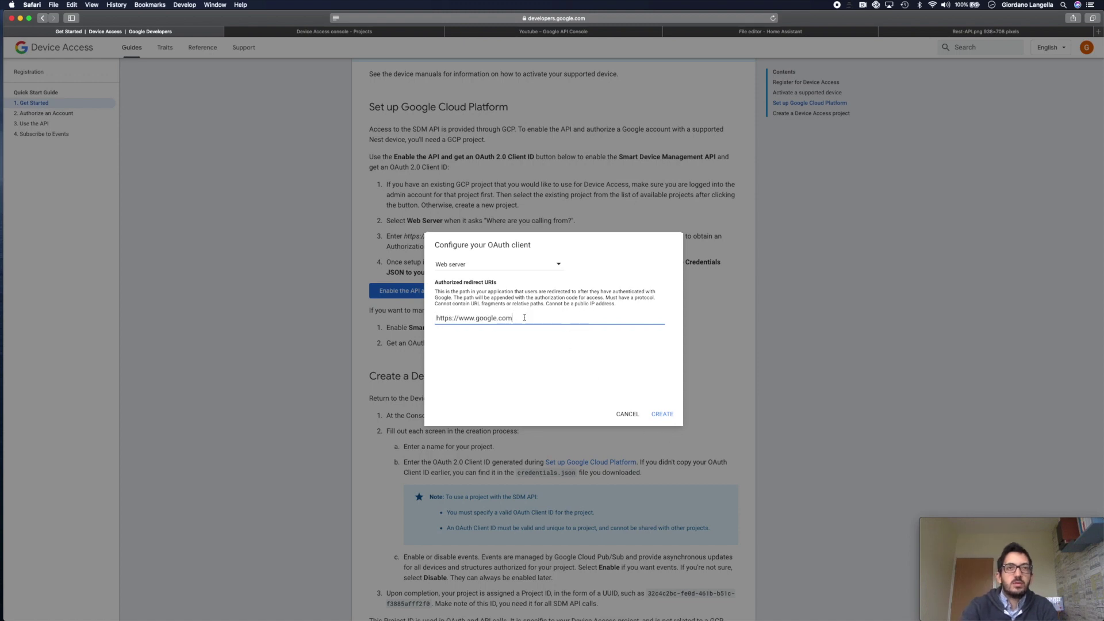
{"action": "left_click", "coordinate": [662, 415]}
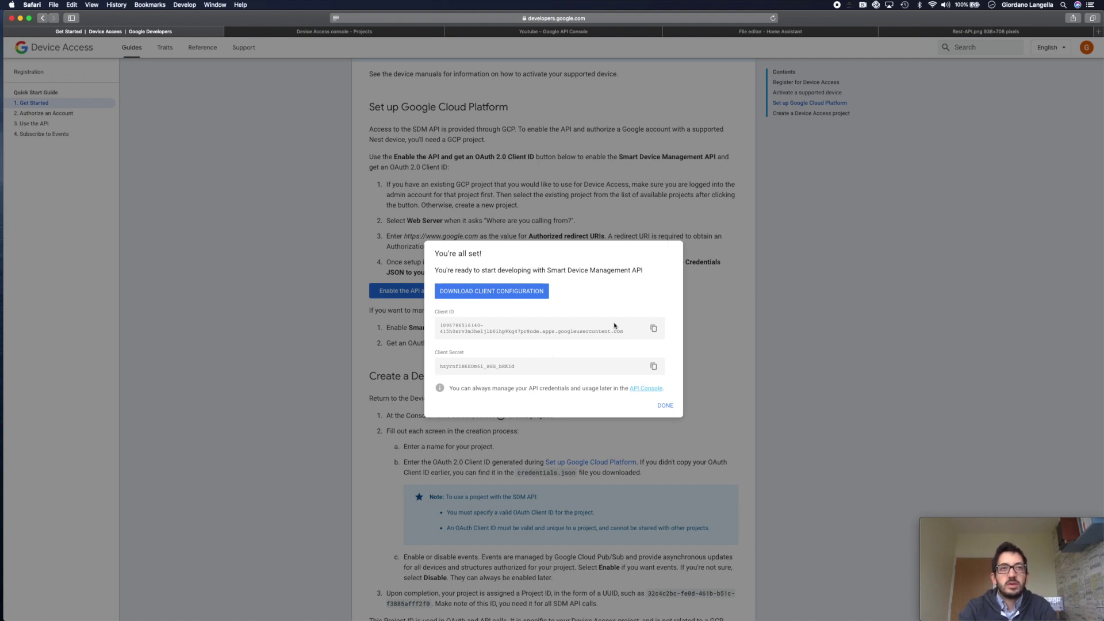
{"action": "left_click", "coordinate": [654, 329]}
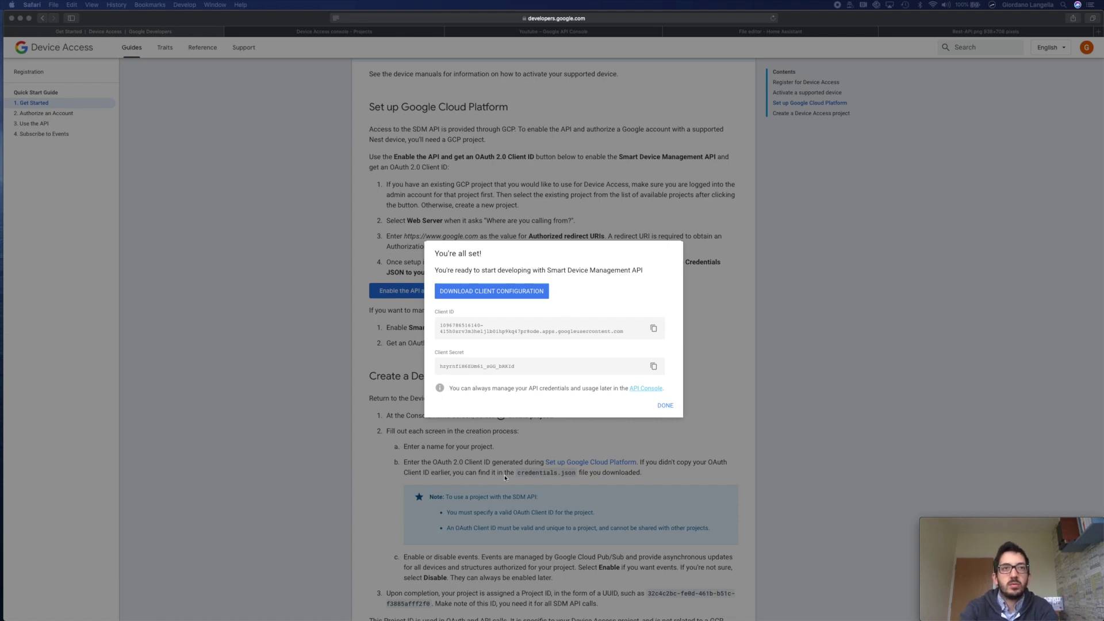
{"action": "left_click", "coordinate": [654, 367]}
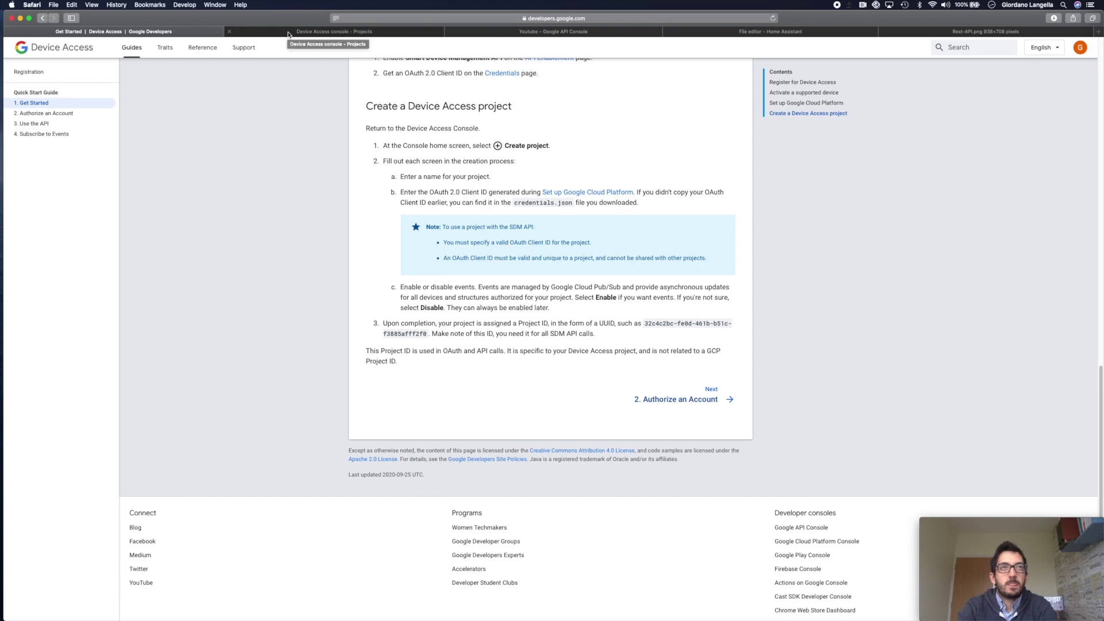
{"action": "left_click", "coordinate": [289, 33]}
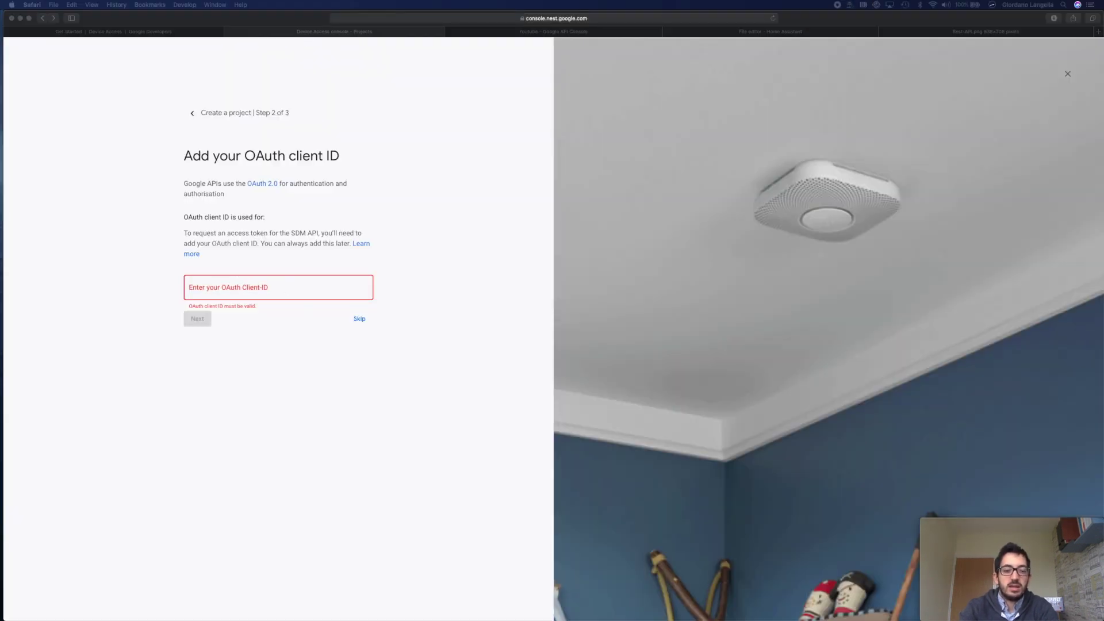
- Create the Device Access project with the pasted OAuth client ID and events enabled
{"action": "left_click", "coordinate": [226, 289]}
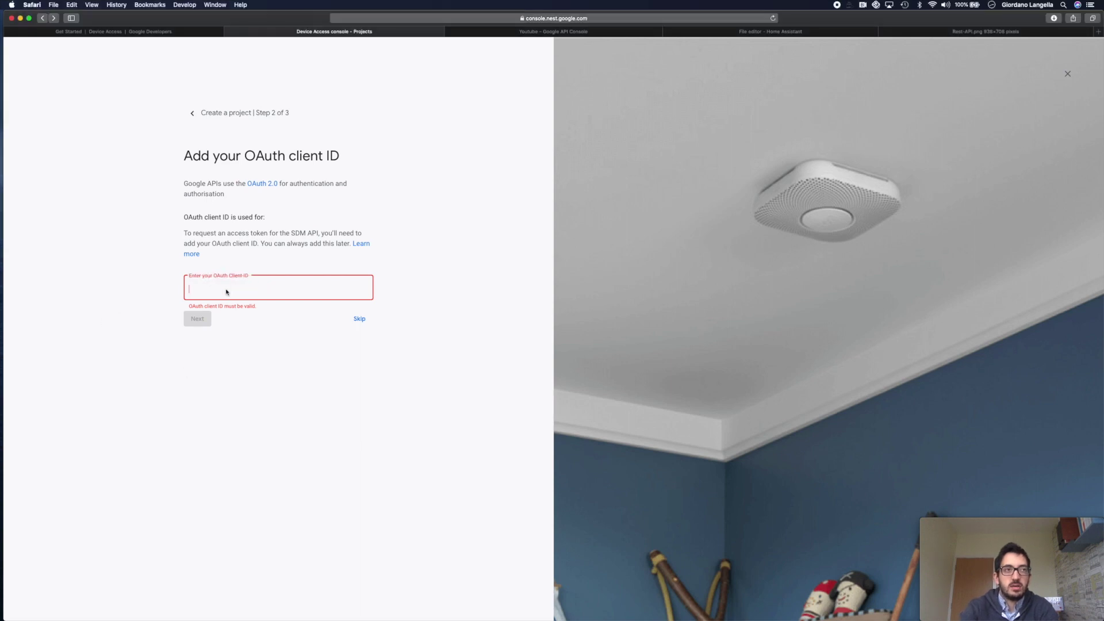
{"action": "key", "text": "super+v"}
{"action": "left_click", "coordinate": [202, 323]}
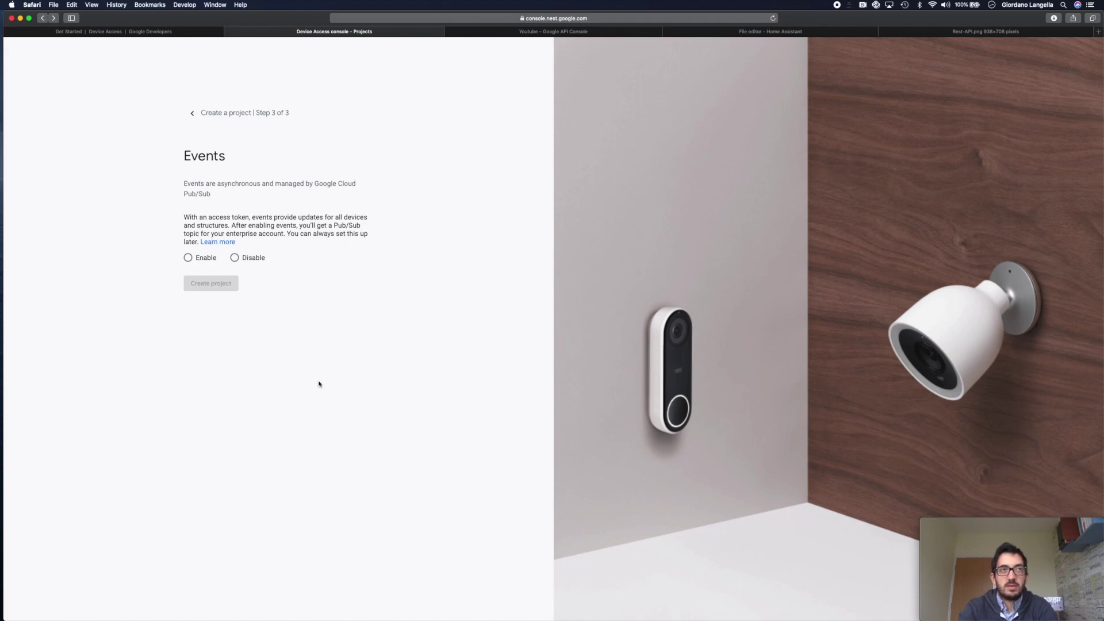
{"action": "left_click", "coordinate": [189, 258]}
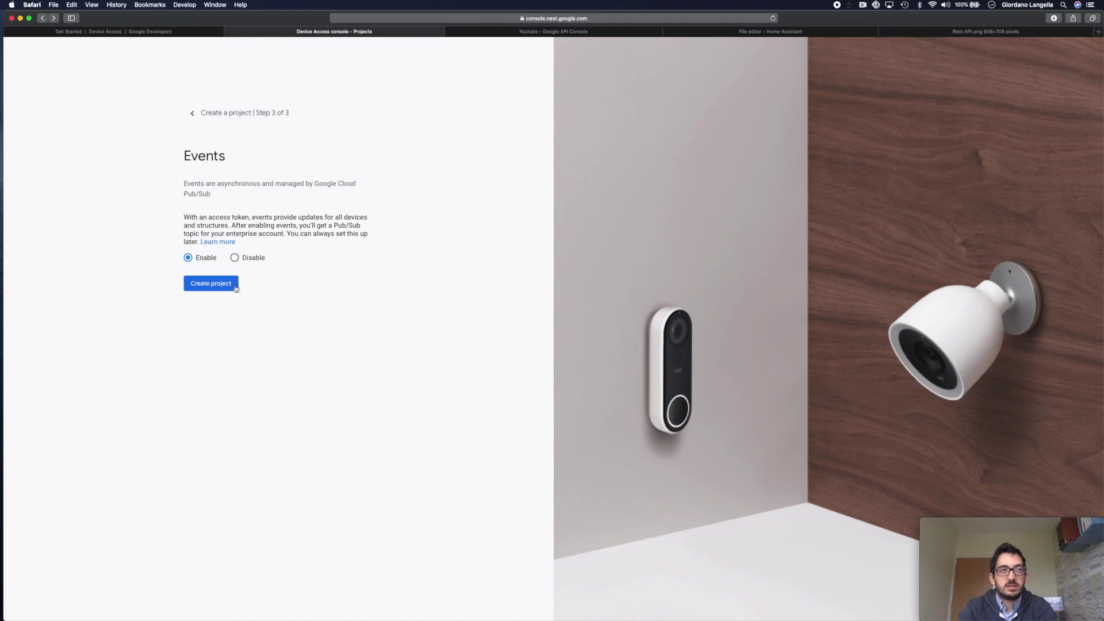
{"action": "left_click", "coordinate": [235, 288]}
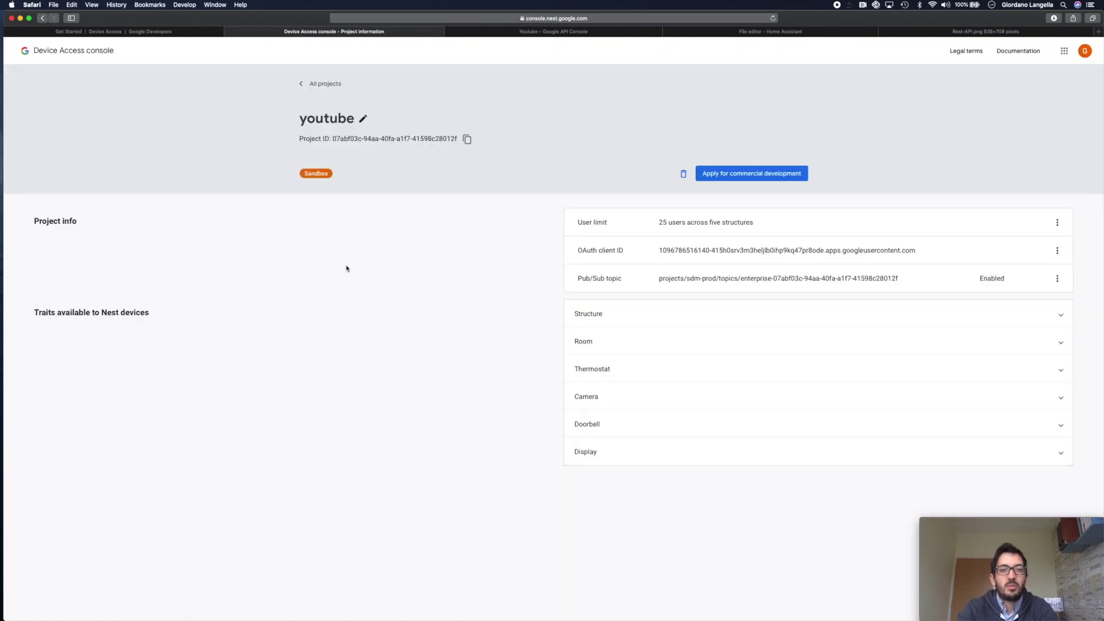
- Copy the new youtube project's Project ID
{"action": "left_click_drag", "start_coordinate": [295, 139], "coordinate": [455, 139]}
{"action": "left_click", "coordinate": [456, 138]}
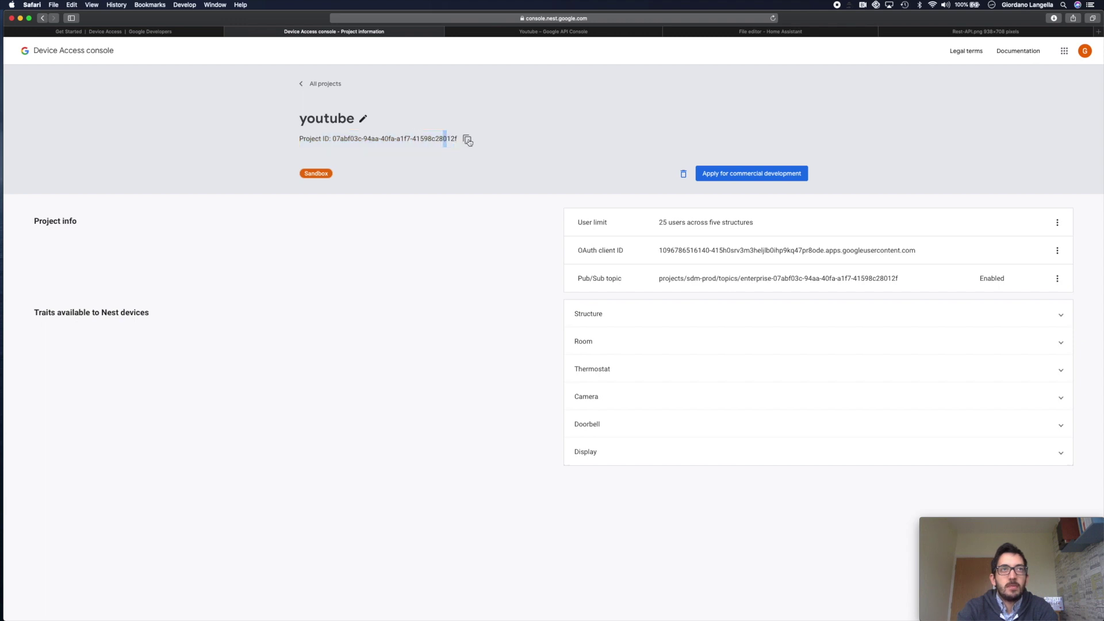
{"action": "left_click", "coordinate": [468, 141]}
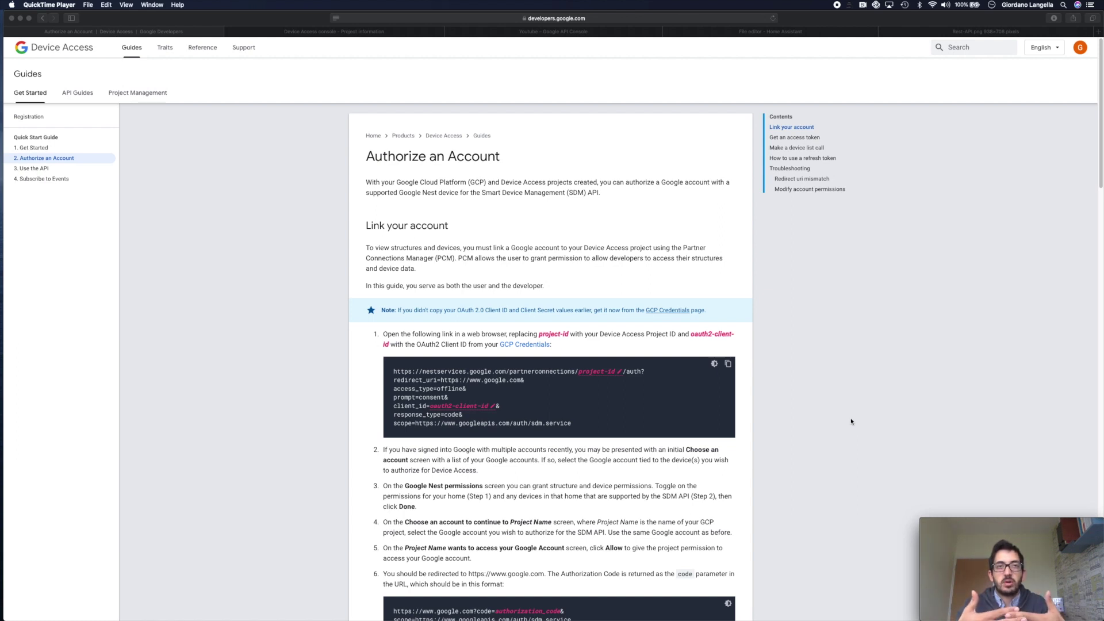
- Paste the project ID and OAuth client ID into the account-linking URL and copy the finished link
{"action": "left_click", "coordinate": [382, 335]}
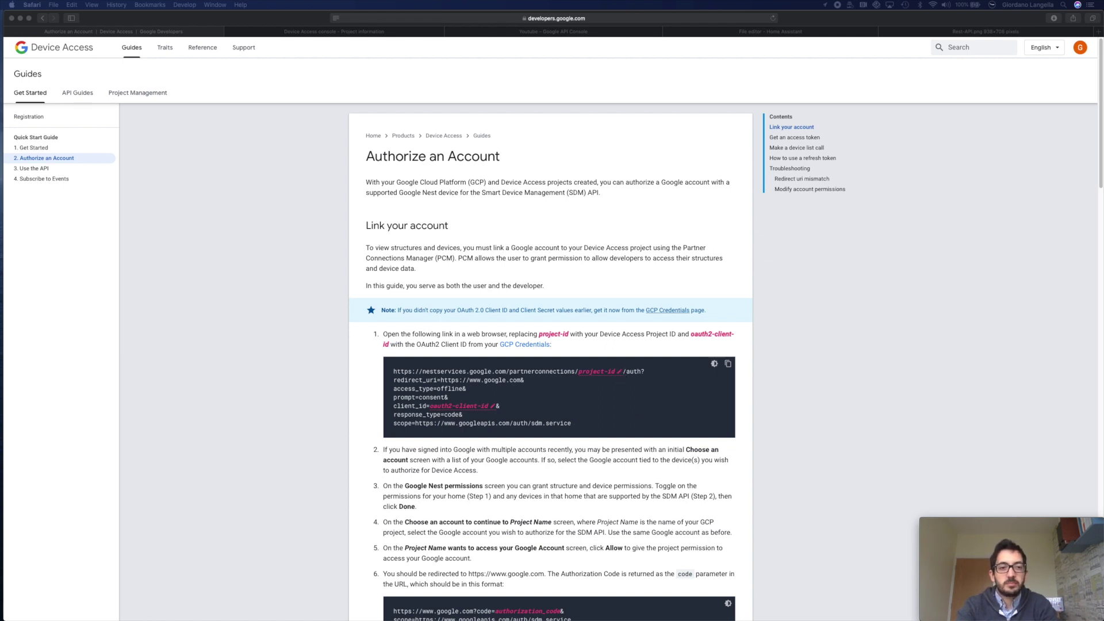
{"action": "key", "text": "super+v"}
{"action": "left_click", "coordinate": [493, 406]}
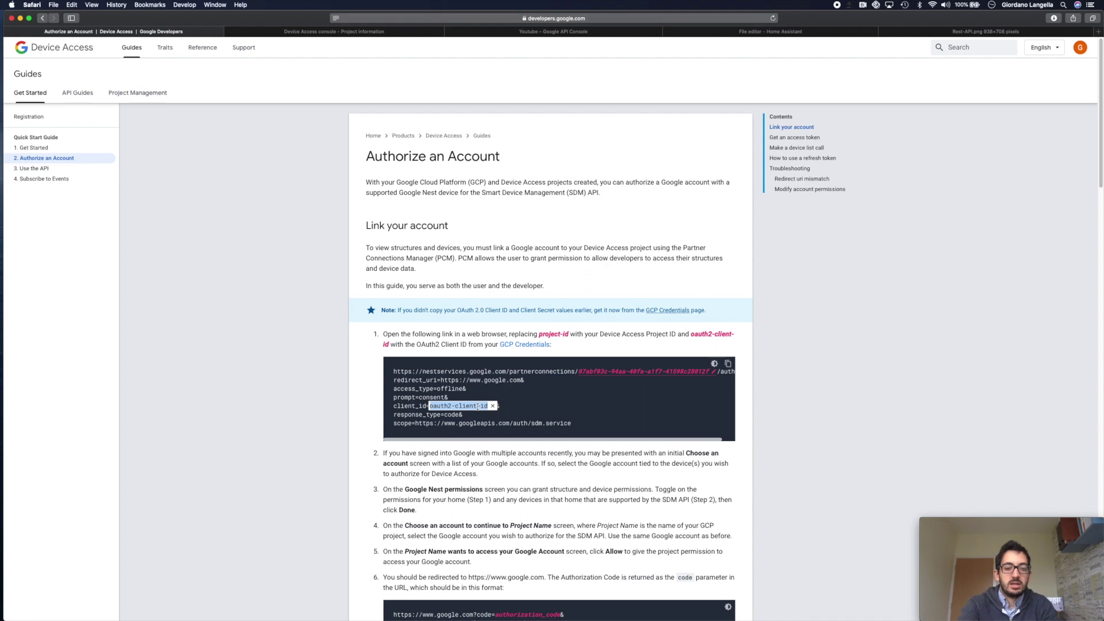
{"action": "key", "text": "super+v"}
{"action": "key", "text": "Return"}
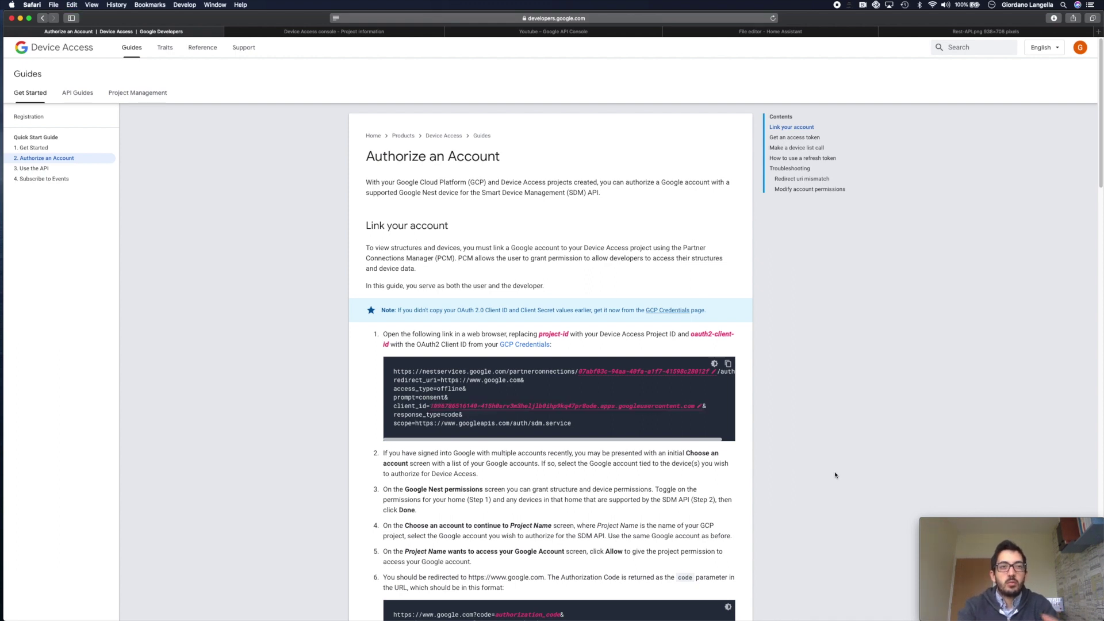
{"action": "left_click", "coordinate": [728, 363]}
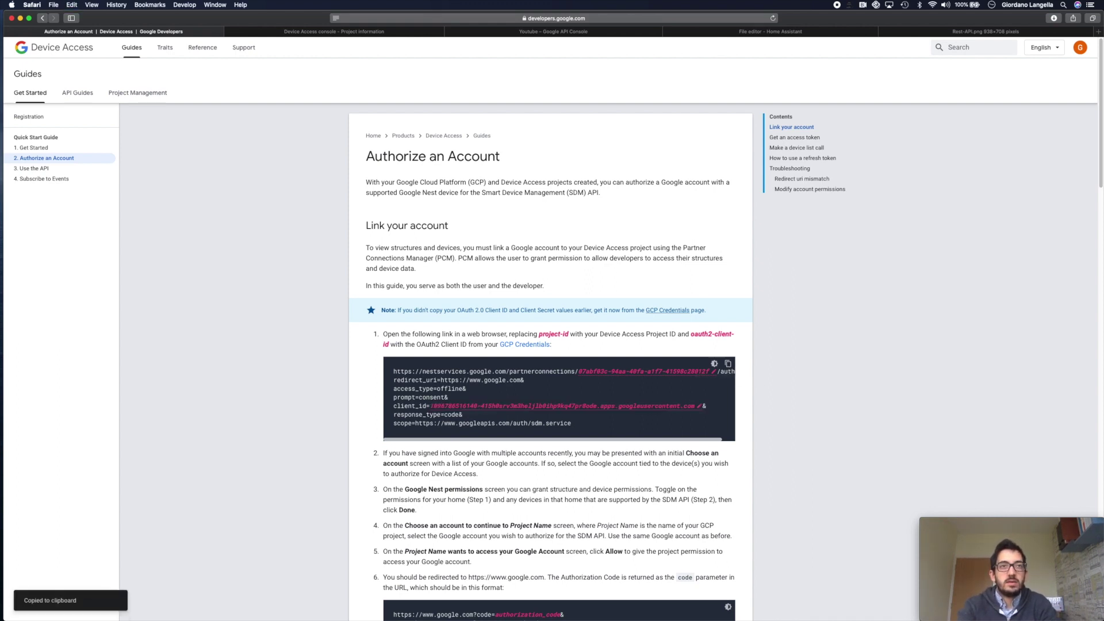
{"action": "key", "text": "super+Tab"}
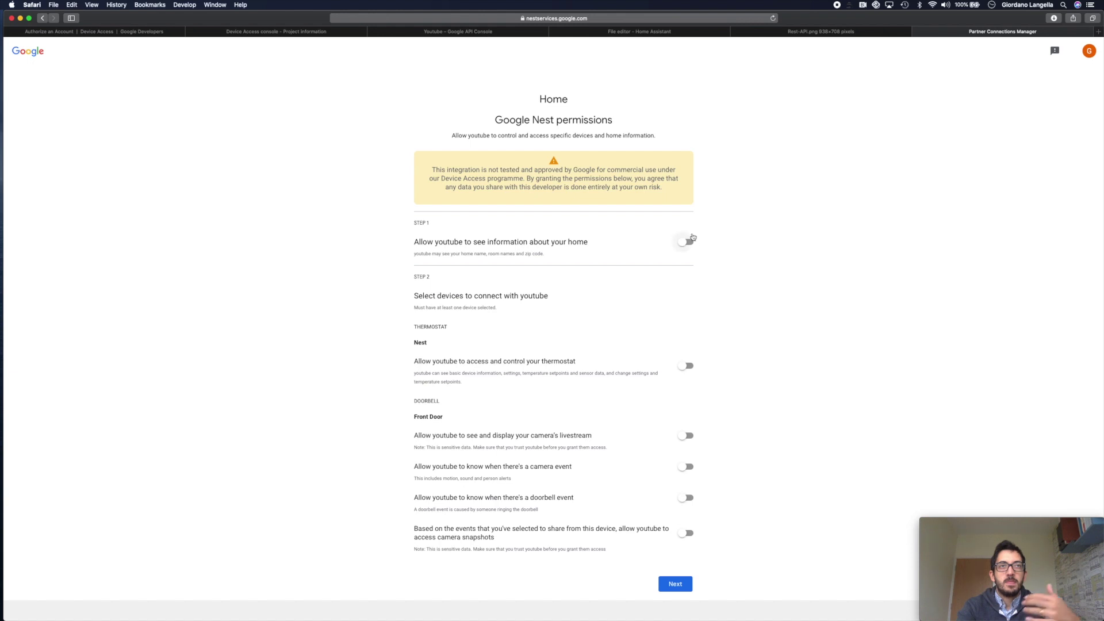
- Allow home info, thermostat control, camera livestream, camera and doorbell events, and snapshots, then submit
{"action": "left_click", "coordinate": [688, 244]}
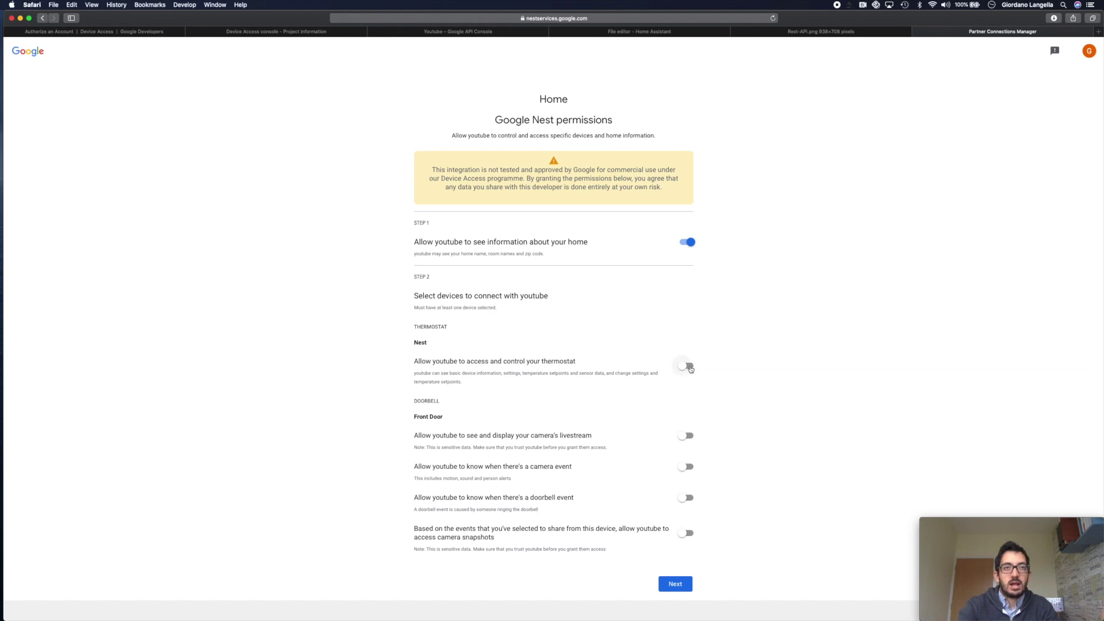
{"action": "left_click", "coordinate": [689, 367]}
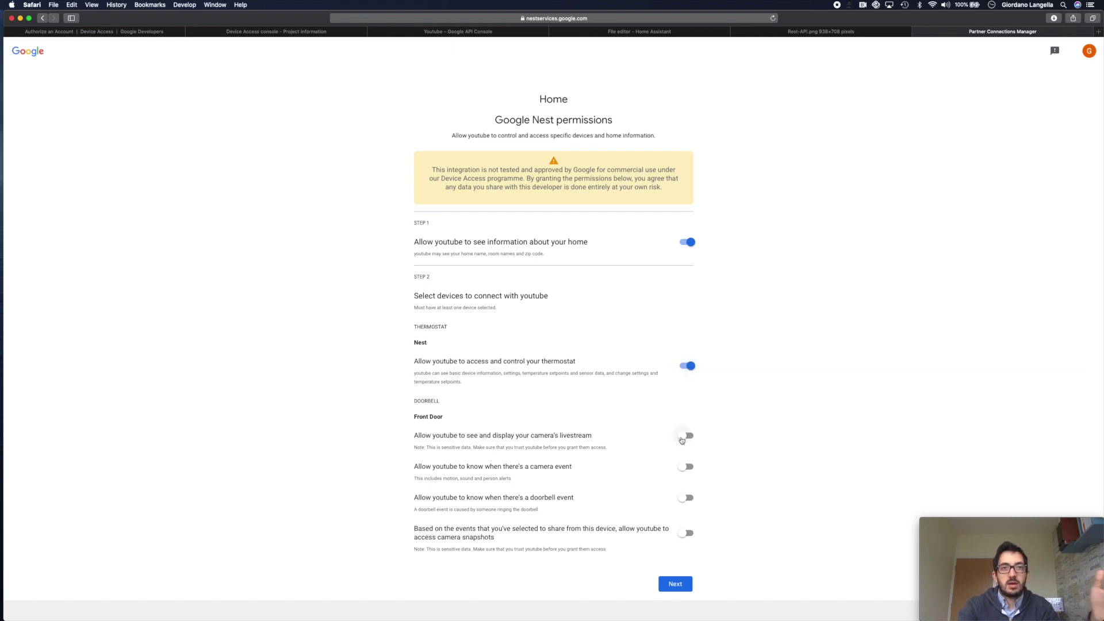
{"action": "left_click", "coordinate": [683, 440]}
{"action": "left_click", "coordinate": [687, 468]}
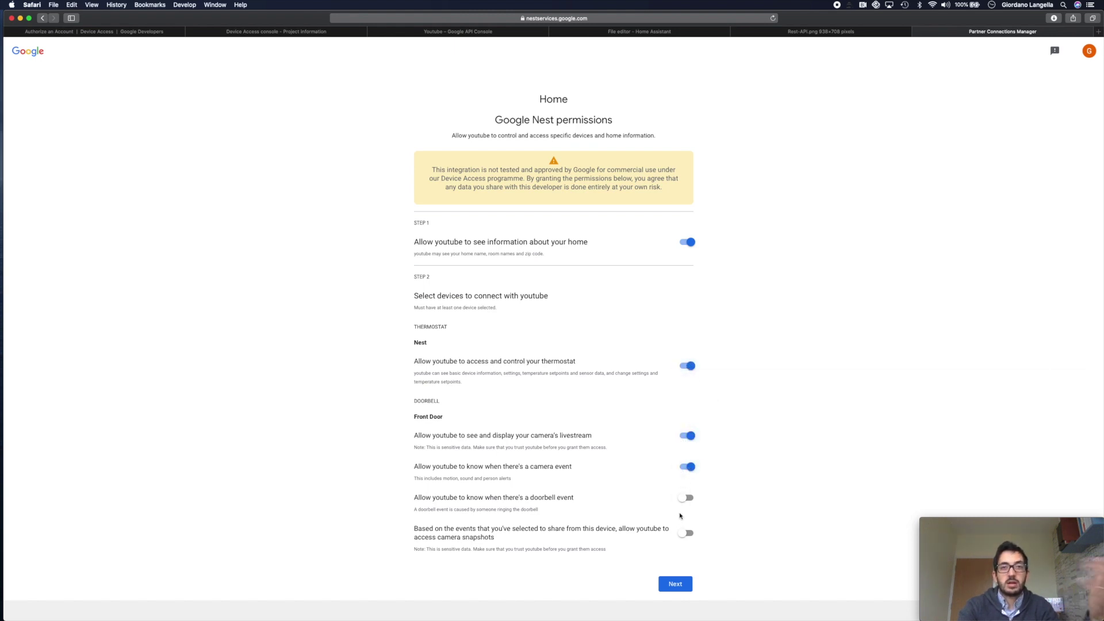
{"action": "left_click", "coordinate": [684, 499]}
{"action": "left_click", "coordinate": [685, 533]}
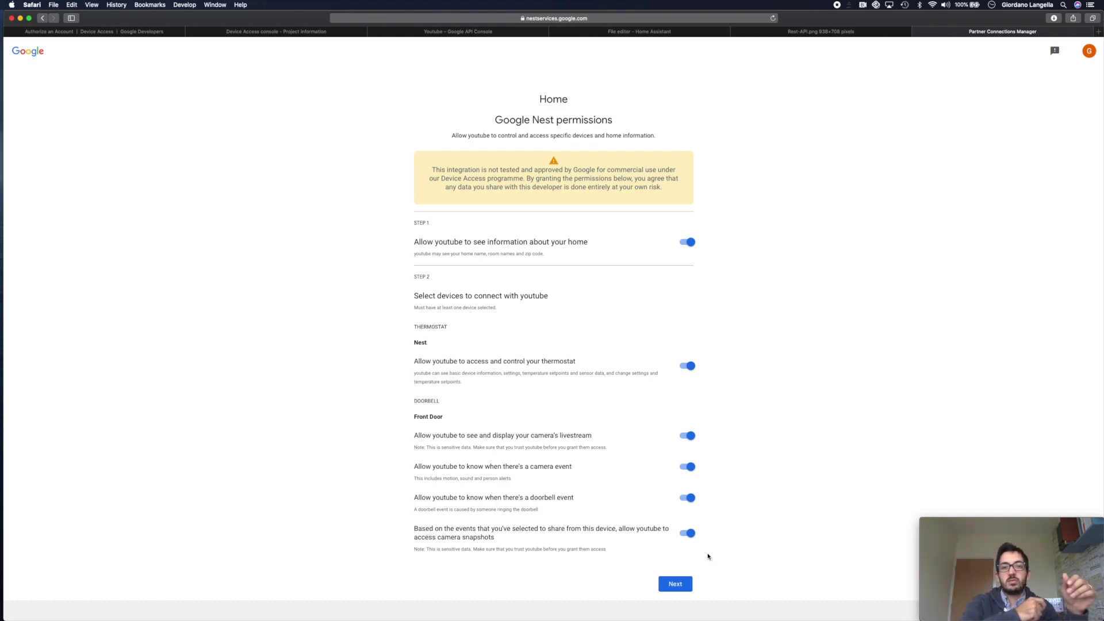
{"action": "left_click", "coordinate": [686, 588]}
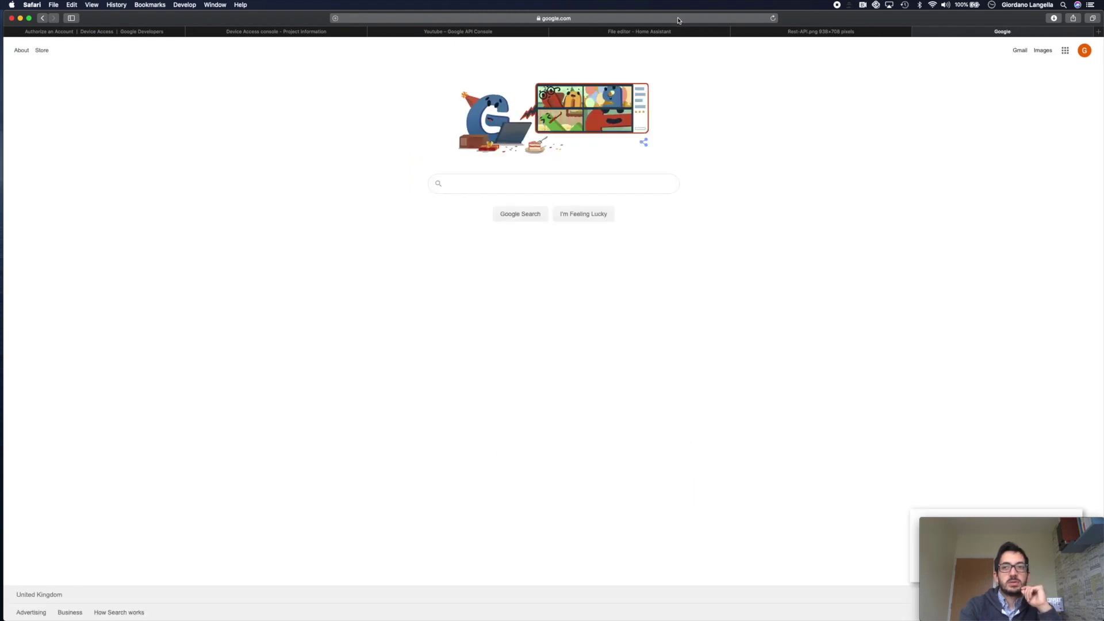
- Copy the google.com redirect URL containing the code= authorization code and return to the docs tab
{"action": "left_click", "coordinate": [678, 20]}
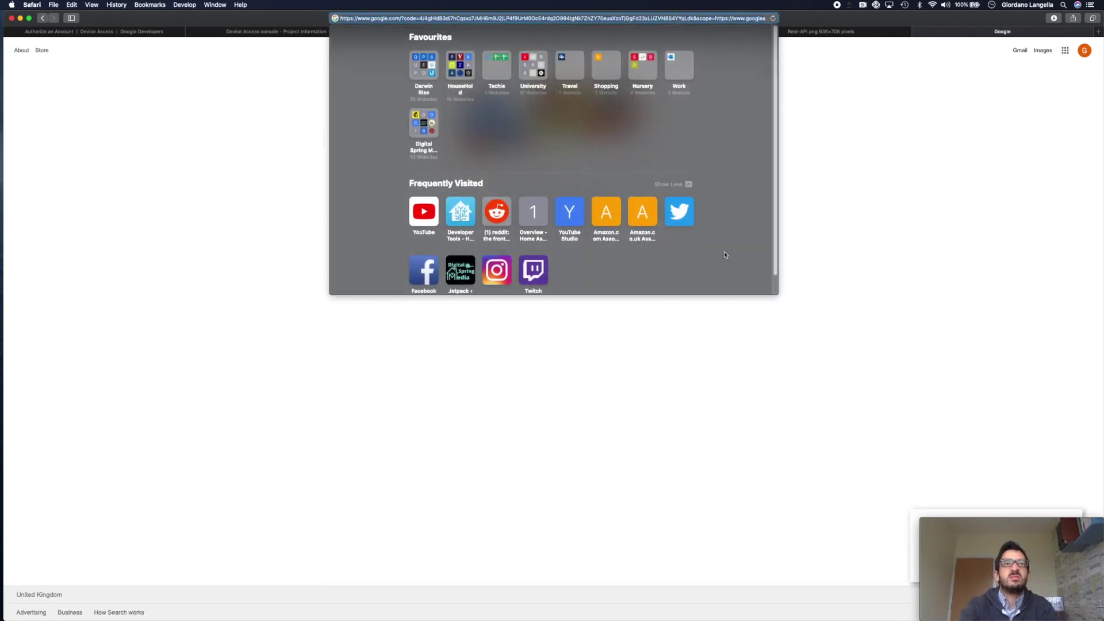
{"action": "left_click", "coordinate": [724, 446]}
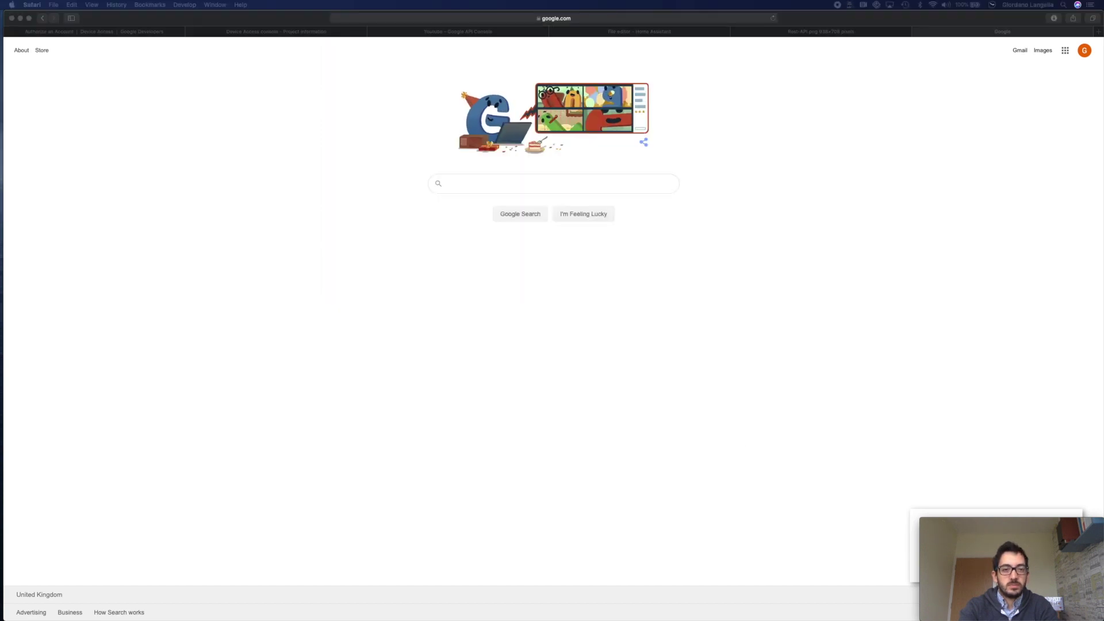
{"action": "key", "text": "ctrl+Tab"}
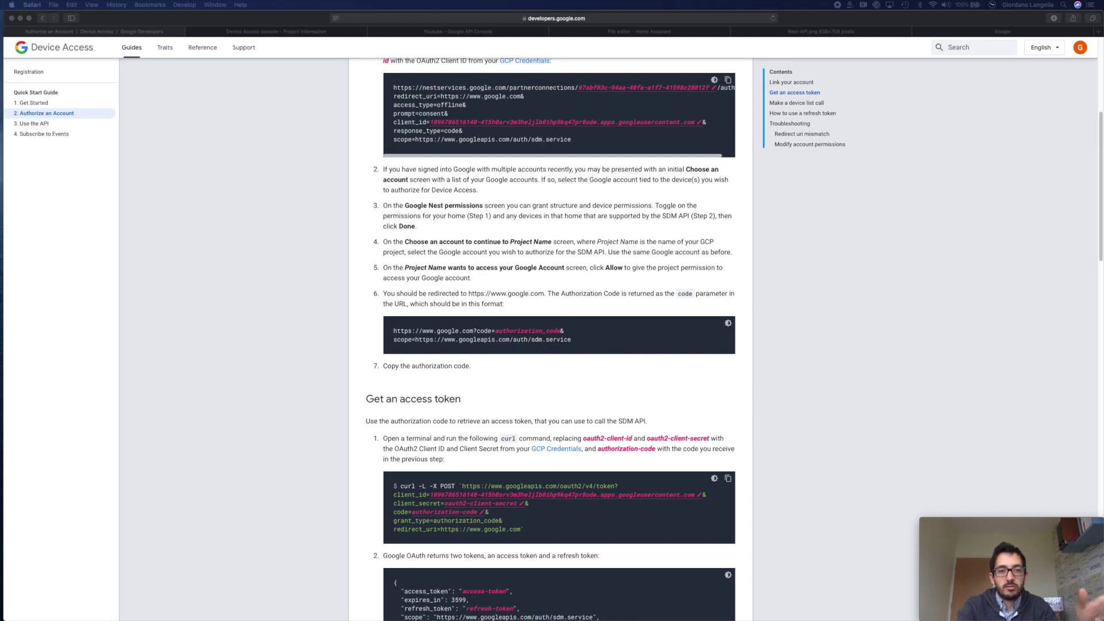
- Scroll the Device Access docs to the Get an access token curl command and switch to Terminal
{"action": "left_click", "coordinate": [504, 333]}
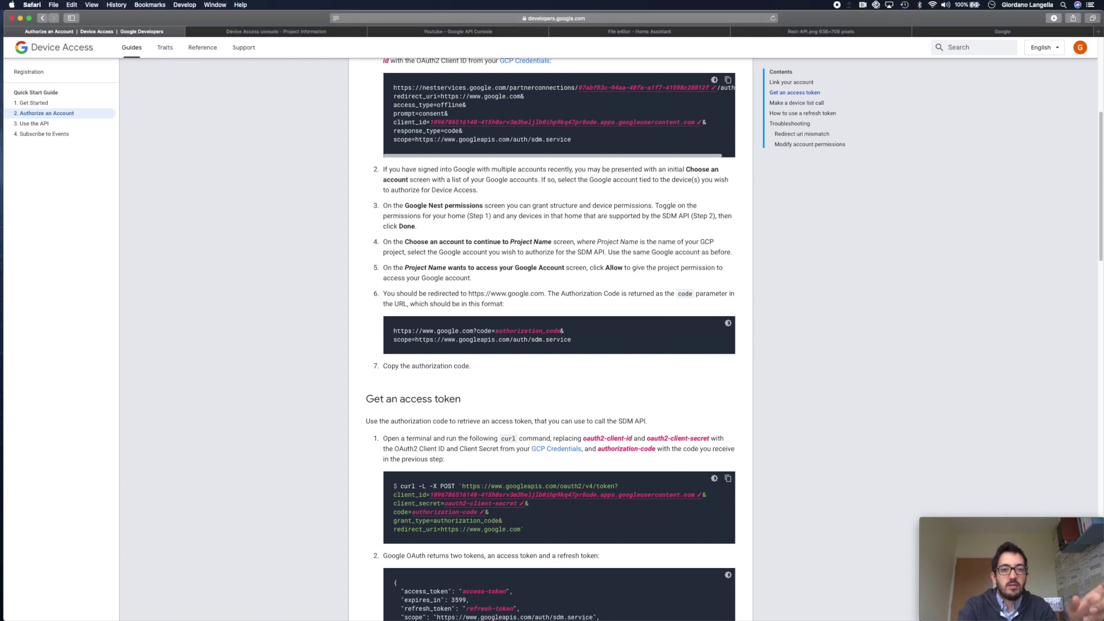
{"action": "key", "text": "super+Tab"}
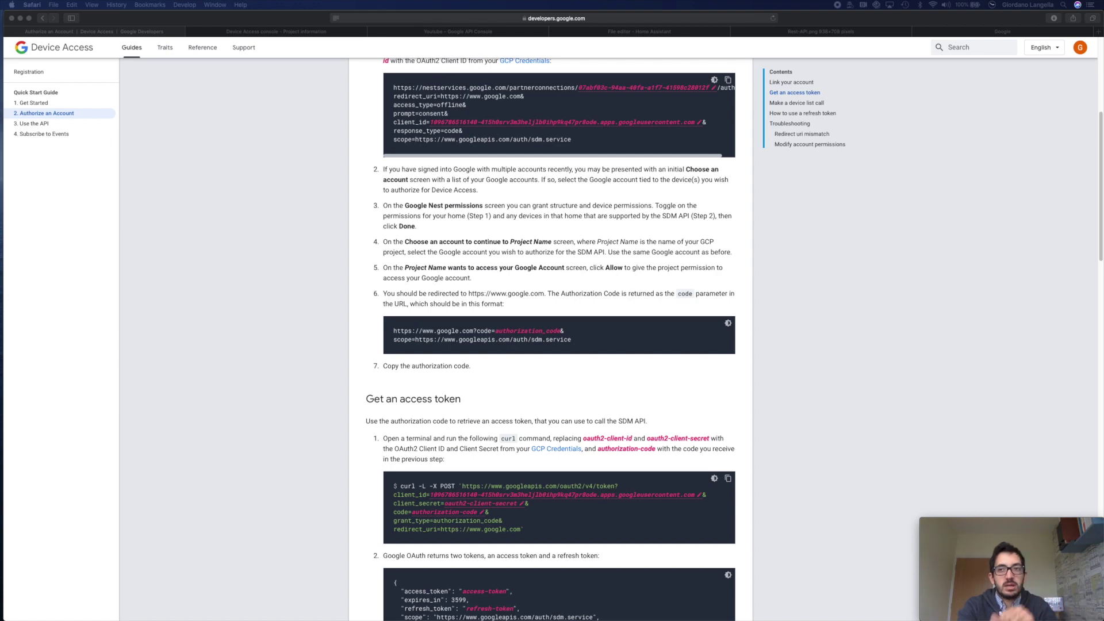
{"action": "left_click", "coordinate": [847, 340]}
{"action": "scroll", "coordinate": [847, 339], "scroll_direction": "down", "scroll_amount": 5}
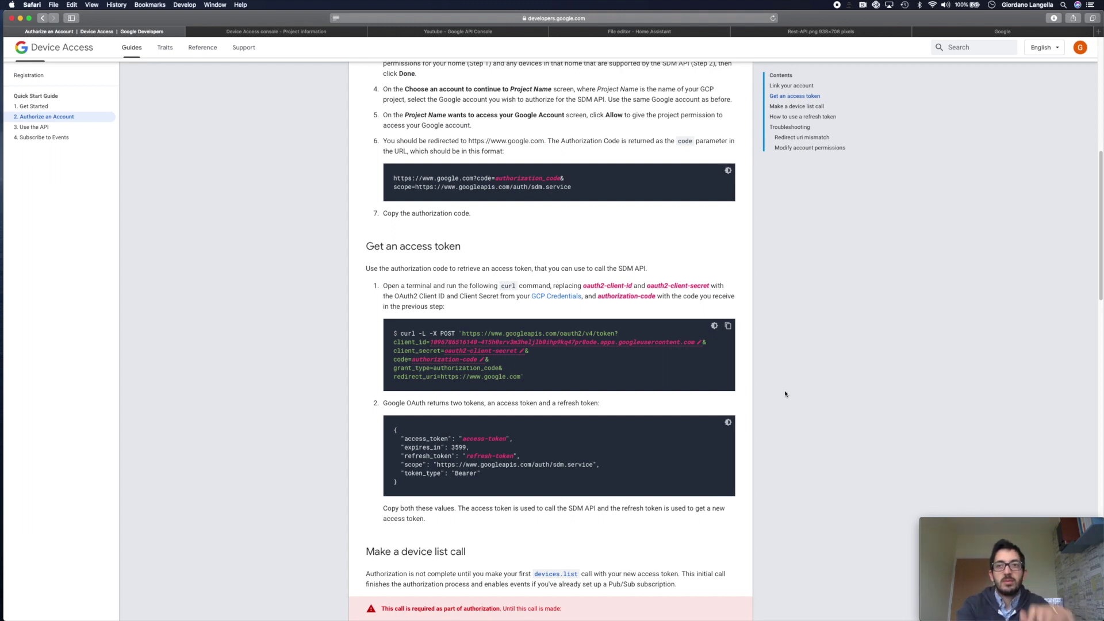
{"action": "key", "text": "super+Tab"}
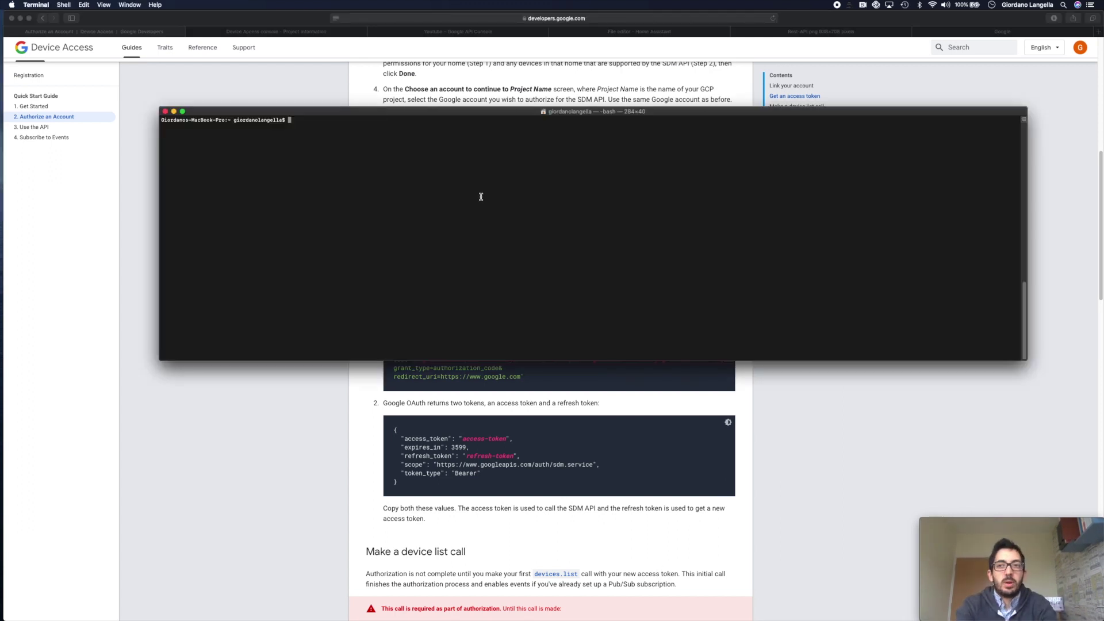
- Run the curl access-token request in Terminal as a single-line command
{"action": "right_click", "coordinate": [459, 191]}
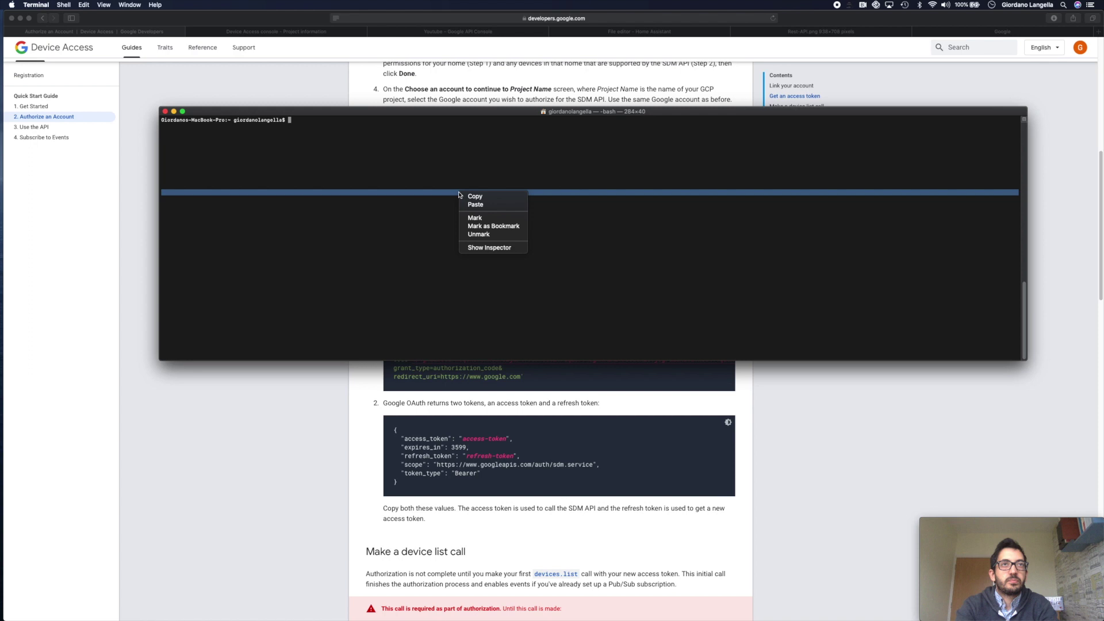
{"action": "left_click", "coordinate": [484, 206]}
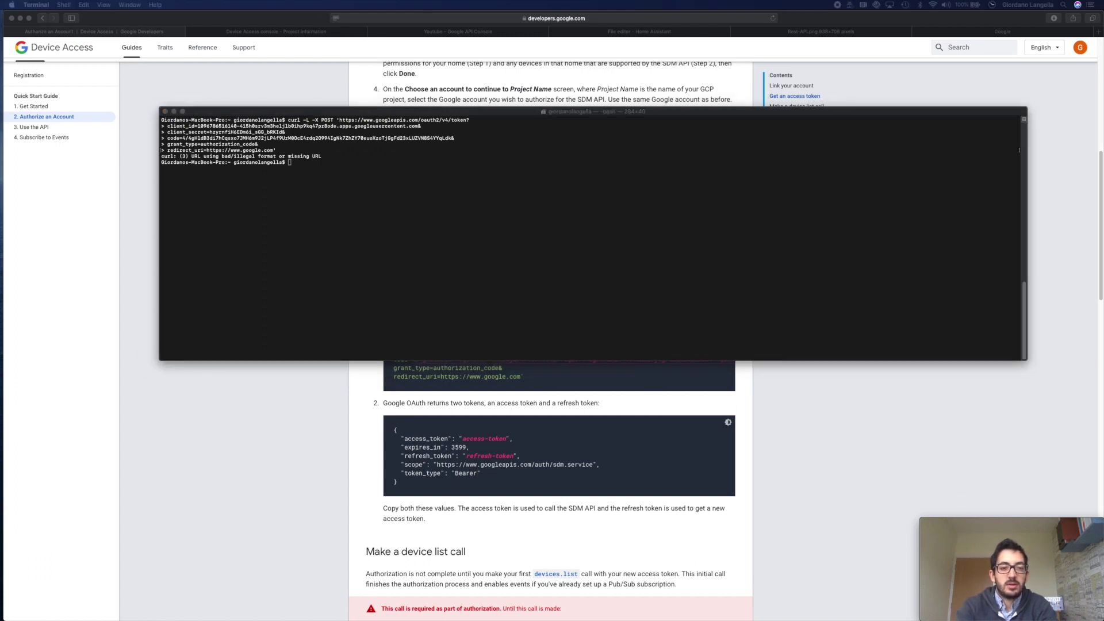
{"action": "left_click", "coordinate": [371, 187]}
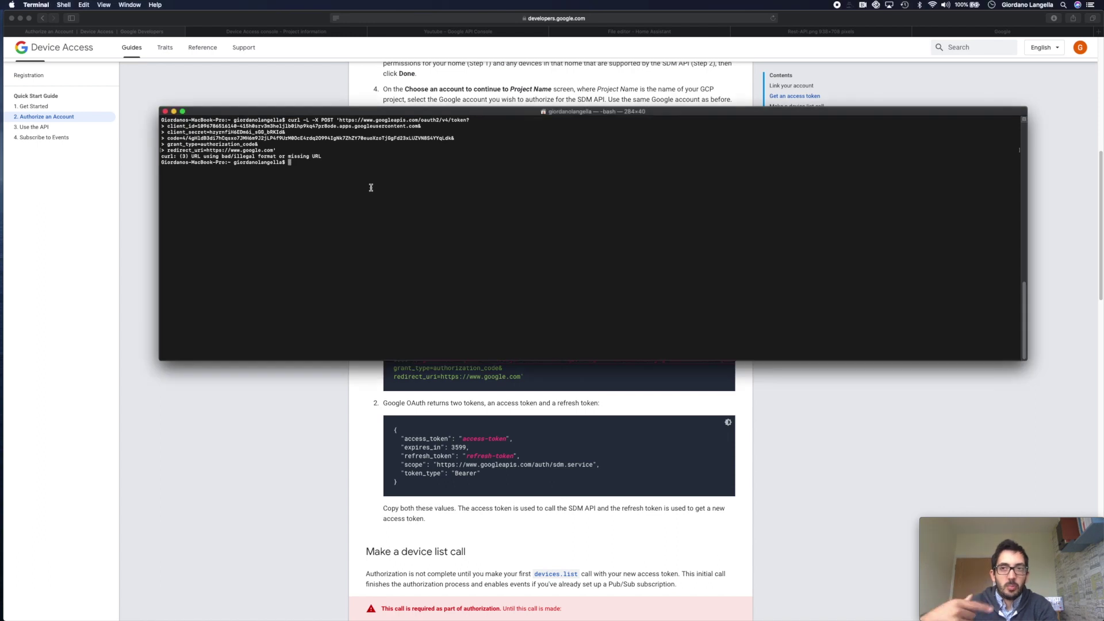
{"action": "key", "text": "super+v"}
{"action": "key", "text": "Return"}
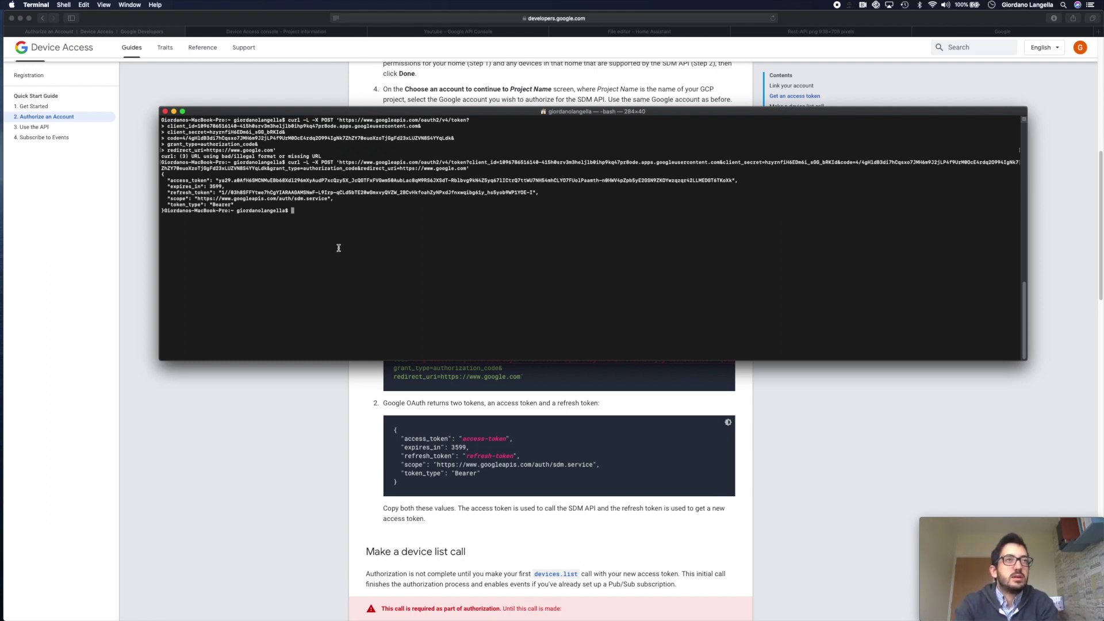
- Select the returned JSON with the access and refresh tokens, then go back to Safari
{"action": "left_click_drag", "start_coordinate": [162, 174], "coordinate": [163, 210]}
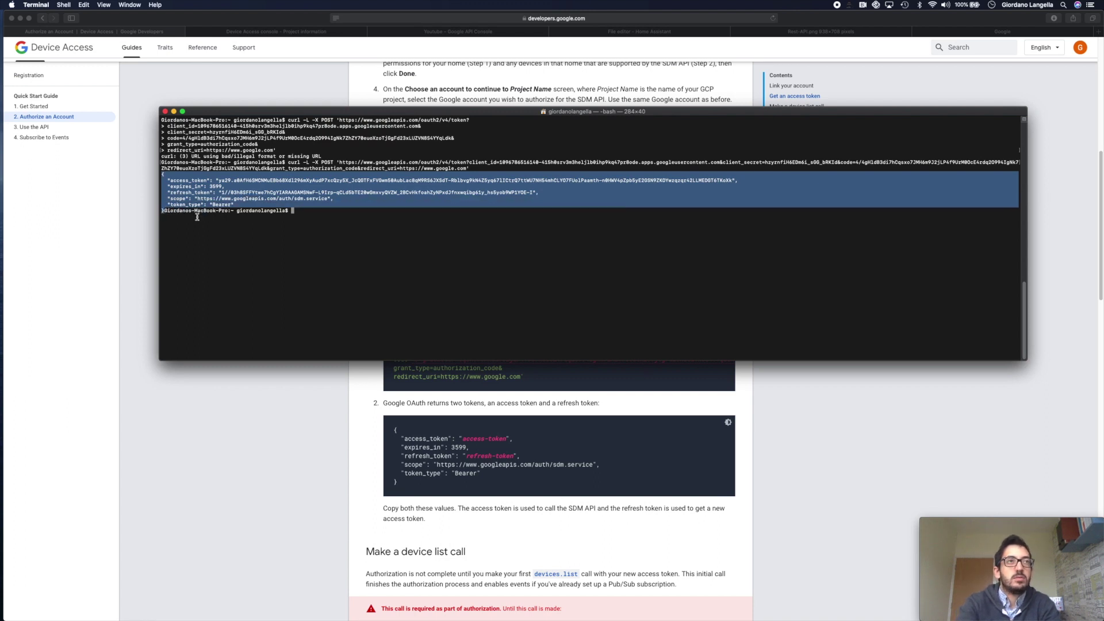
{"action": "key", "text": "super+Tab"}
{"action": "scroll", "coordinate": [471, 259], "scroll_direction": "up", "scroll_amount": 5}
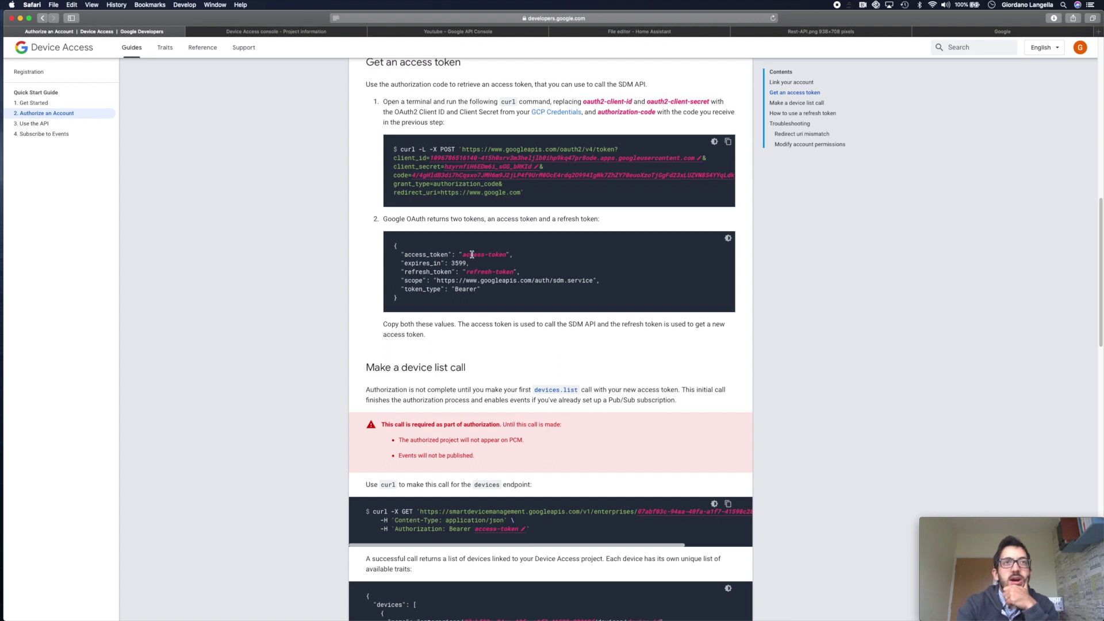
- Select the access-token example value on the Device Access documentation page
{"action": "left_click_drag", "start_coordinate": [463, 254], "coordinate": [517, 274]}
{"action": "left_click", "coordinate": [516, 276]}
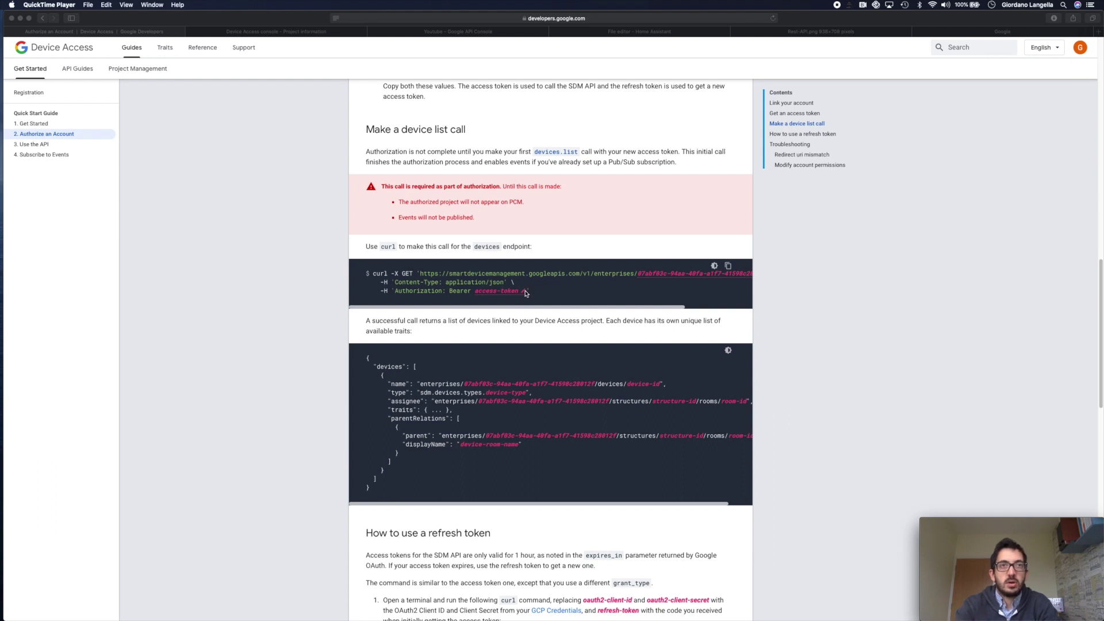
- Run the pasted devices curl GET in Terminal, then go back to the Use the API guide
{"action": "key", "text": "super+Tab"}
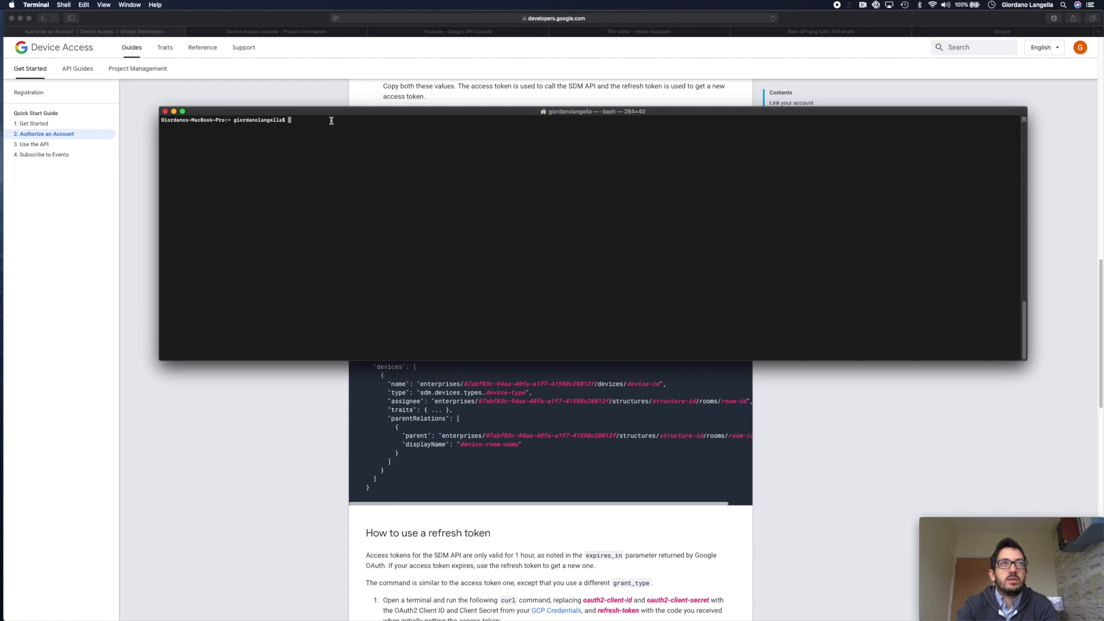
{"action": "right_click", "coordinate": [332, 121]}
{"action": "left_click", "coordinate": [354, 134]}
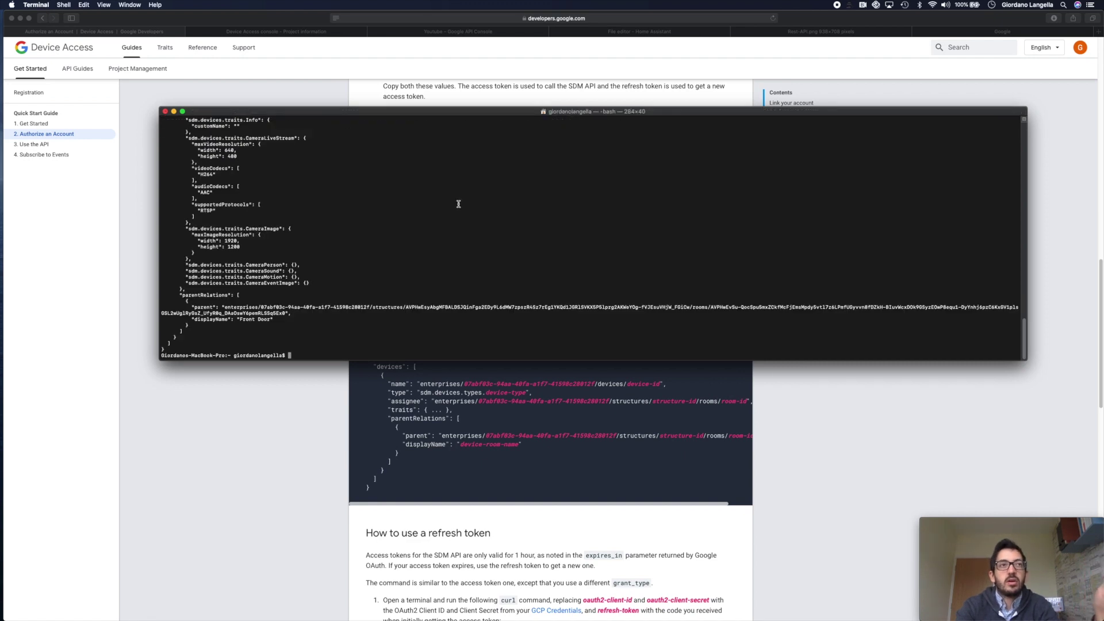
{"action": "scroll", "coordinate": [399, 237], "scroll_direction": "up", "scroll_amount": 3}
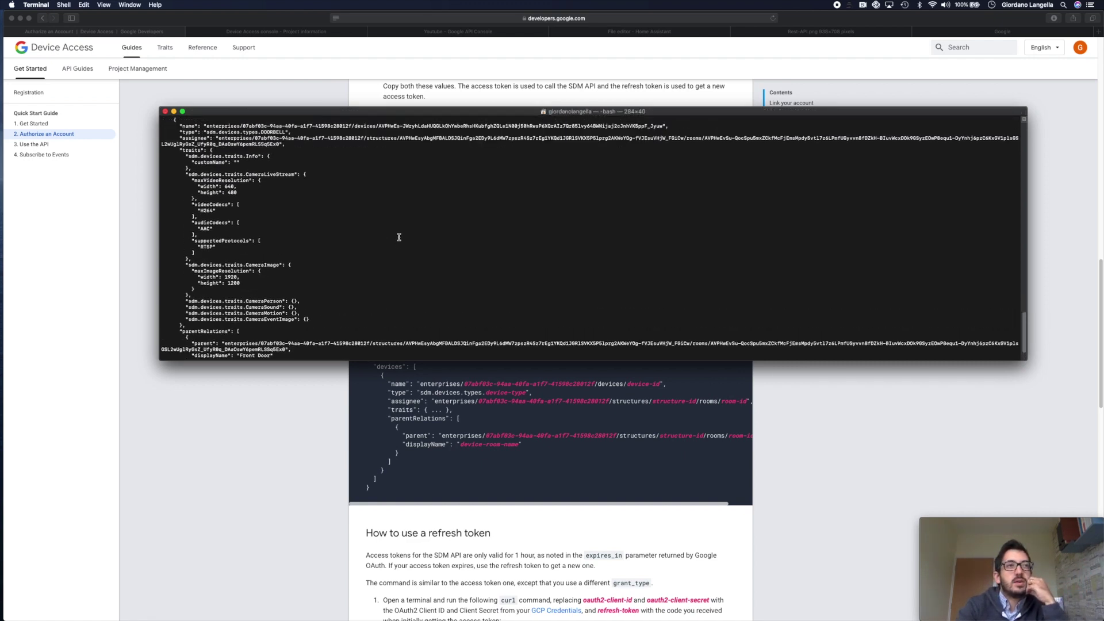
{"action": "scroll", "coordinate": [399, 237], "scroll_direction": "up", "scroll_amount": 10}
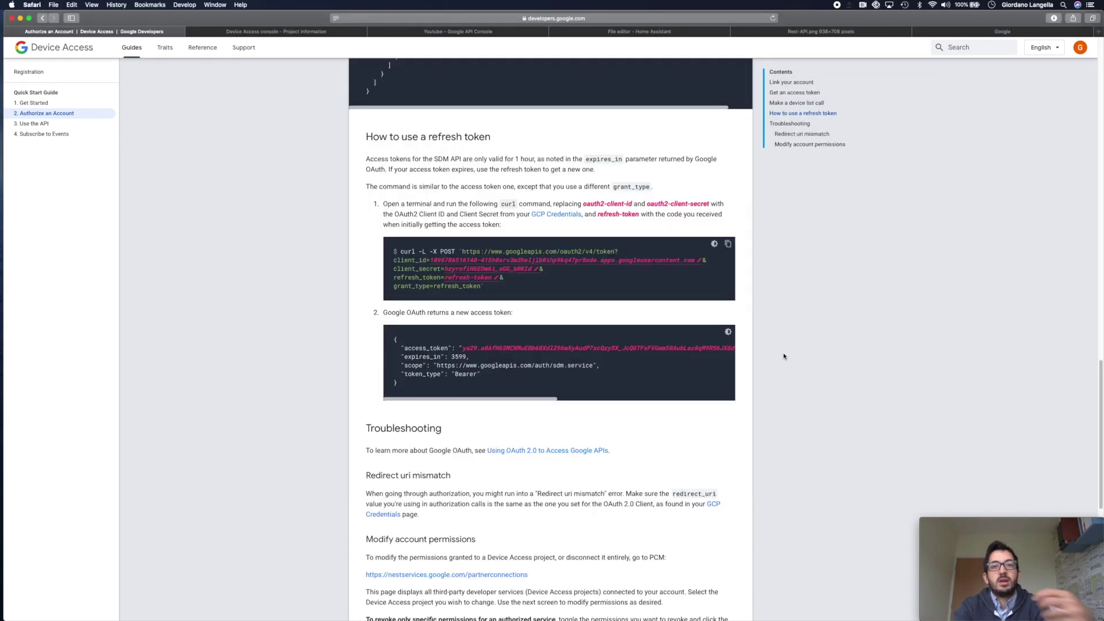
{"action": "left_click", "coordinate": [765, 391]}
{"action": "scroll", "coordinate": [784, 354], "scroll_direction": "down", "scroll_amount": 7}
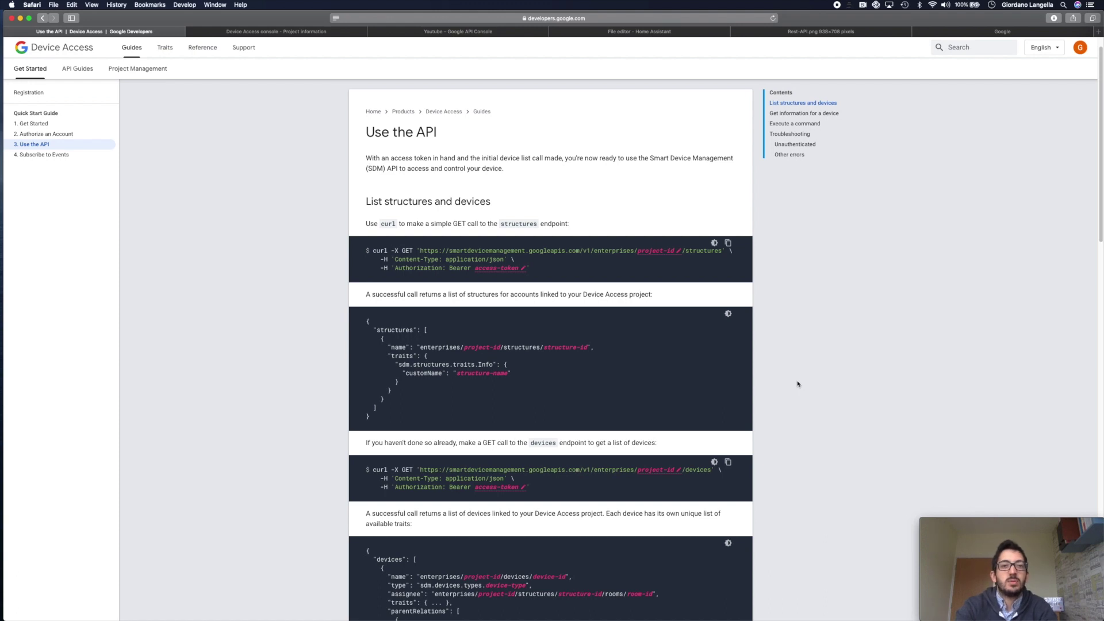
- Scroll the guide down to the 'Get information for a device' section
{"action": "scroll", "coordinate": [798, 385], "scroll_direction": "down", "scroll_amount": 10}
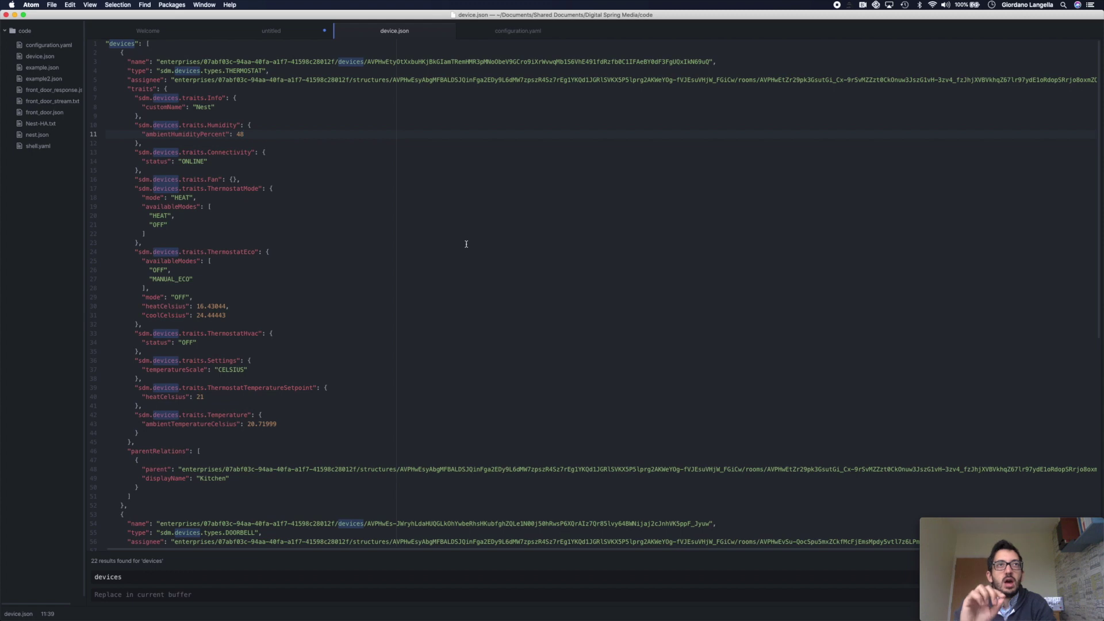
- Select the thermostat's and the doorbell's device IDs after devices/ in device.json
{"action": "left_click", "coordinate": [367, 61]}
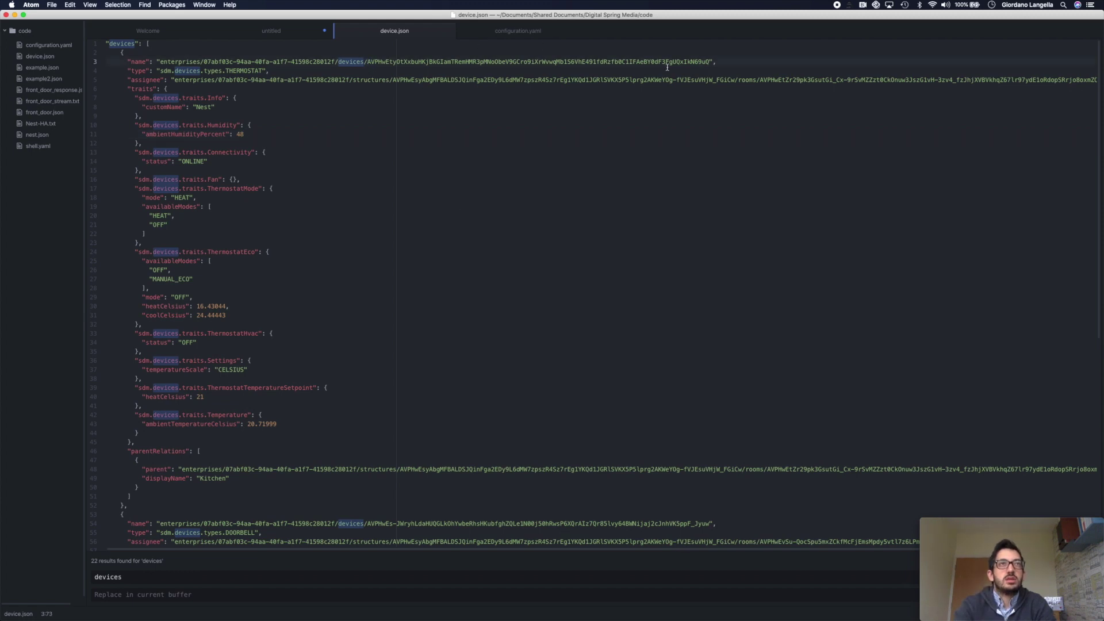
{"action": "left_click", "coordinate": [710, 62], "text": "shift"}
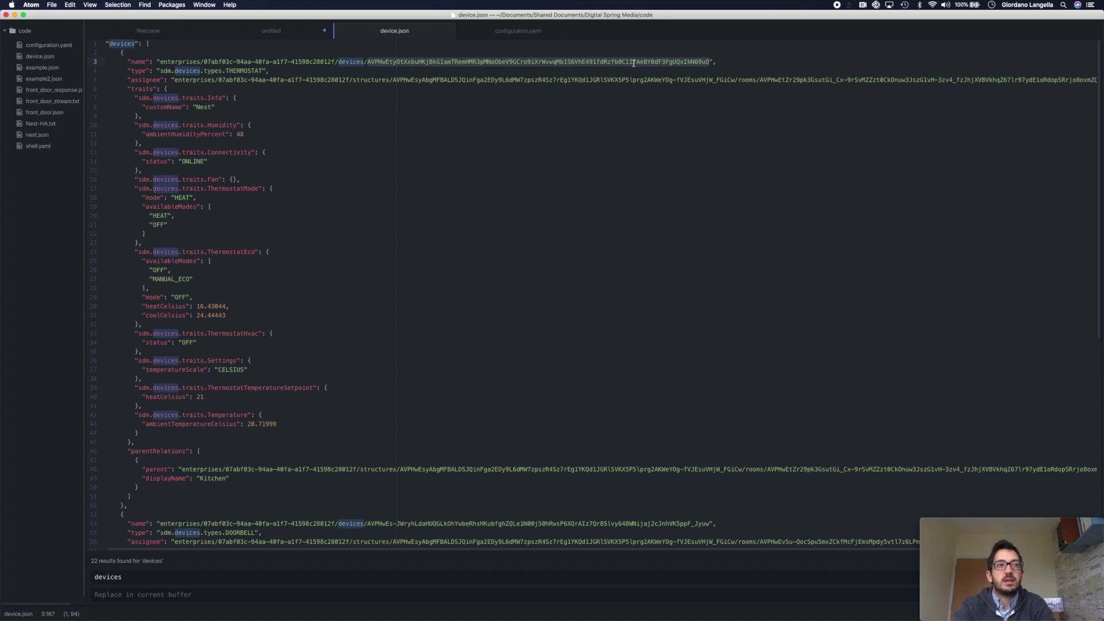
{"action": "scroll", "coordinate": [509, 280], "scroll_direction": "down", "scroll_amount": 1}
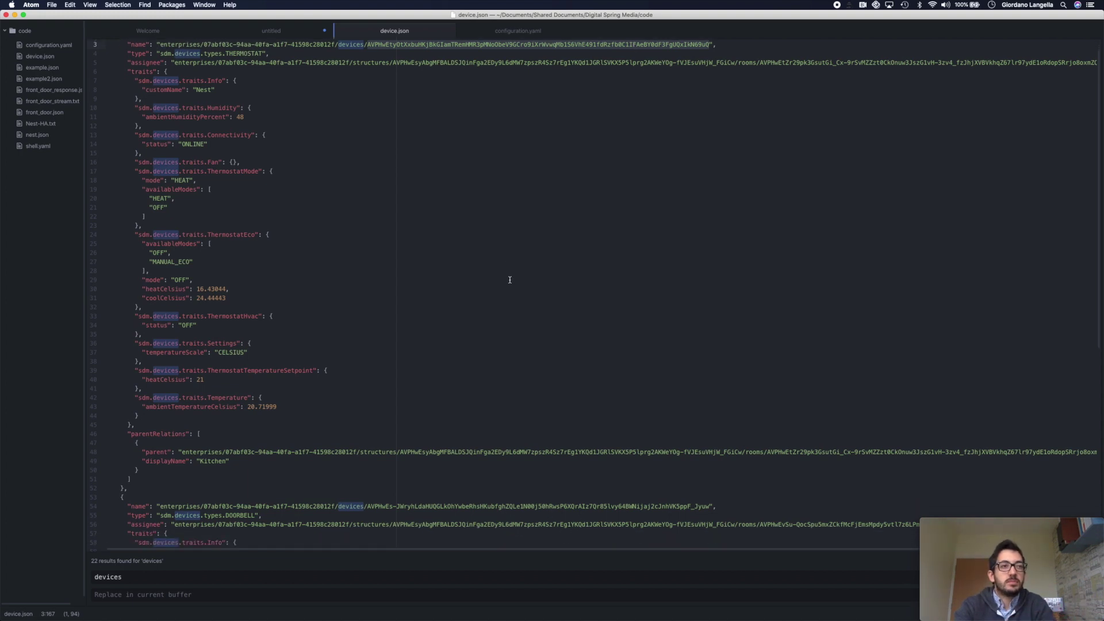
{"action": "left_click_drag", "start_coordinate": [126, 515], "coordinate": [276, 516]}
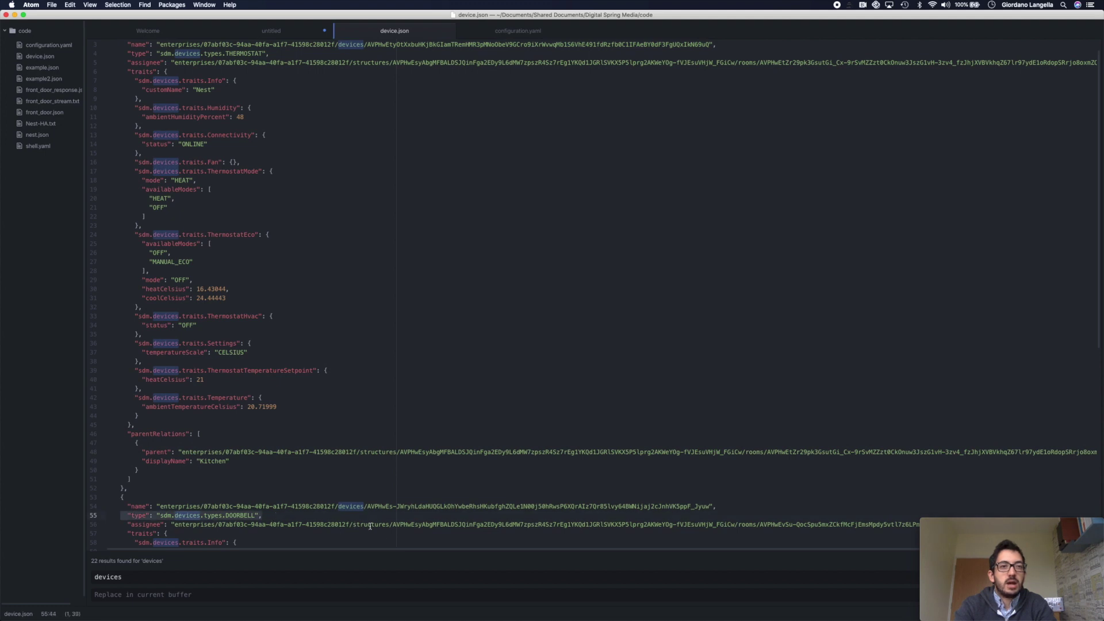
{"action": "left_click", "coordinate": [369, 507]}
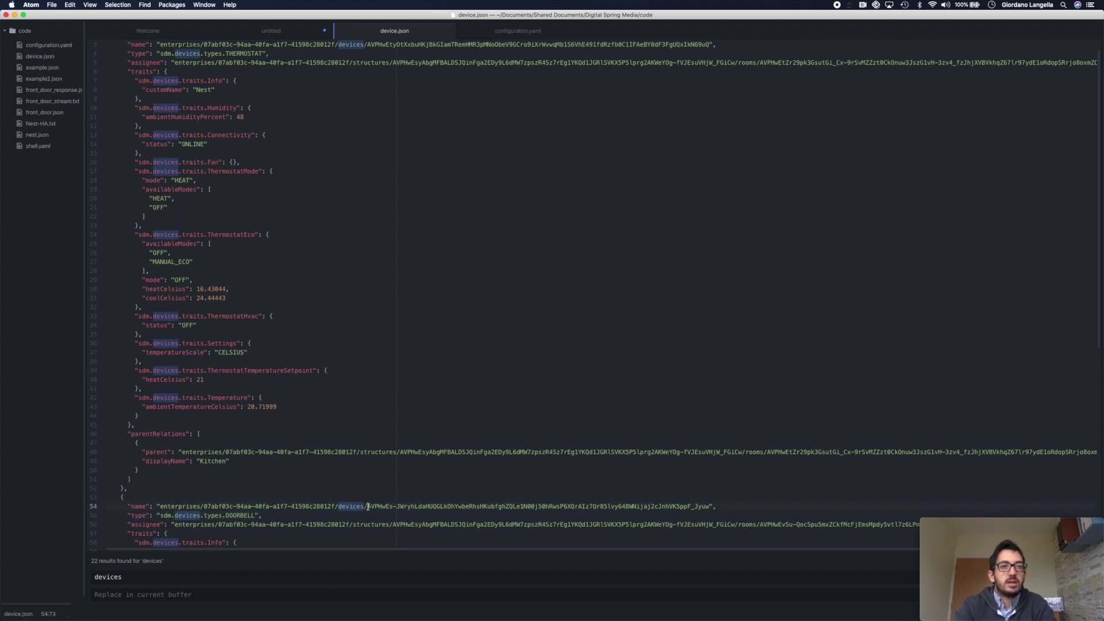
{"action": "left_click", "coordinate": [710, 506], "text": "shift"}
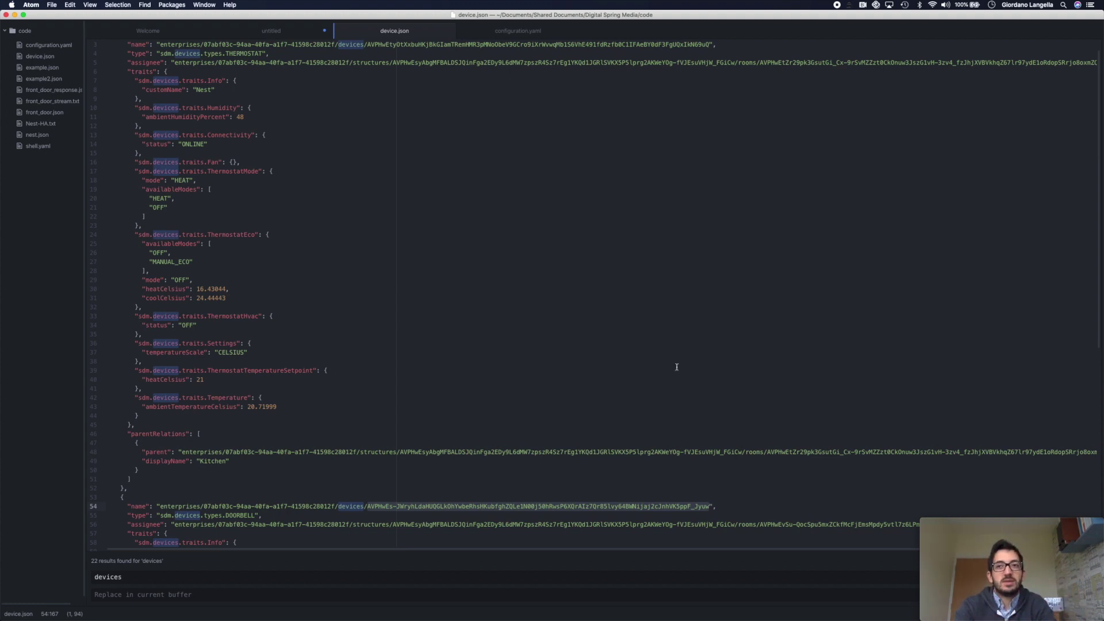
{"action": "key", "text": "super+Tab"}
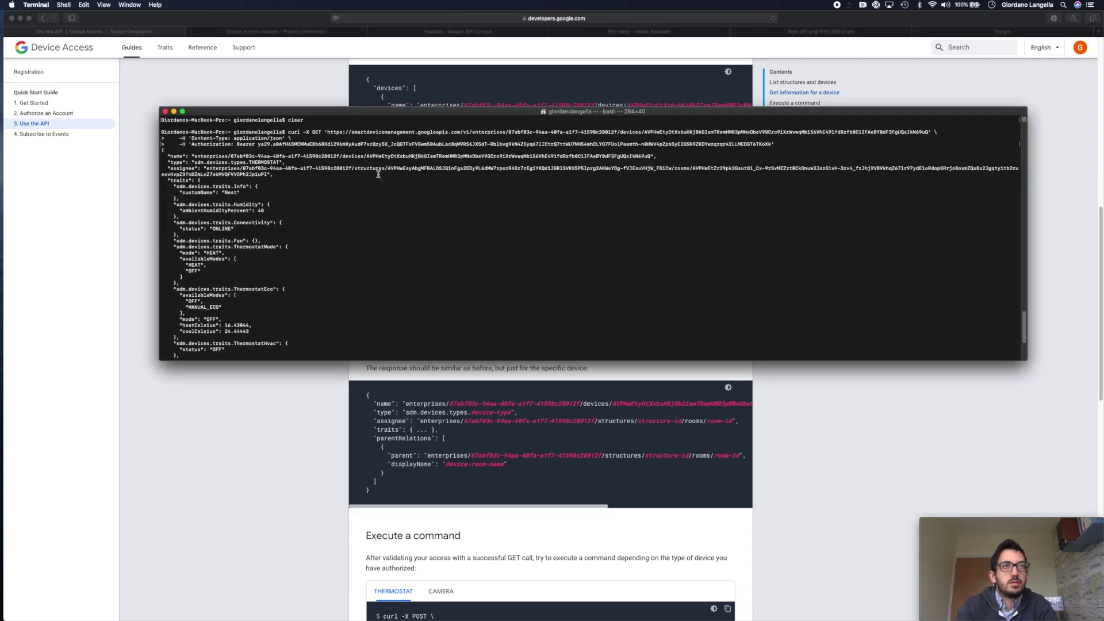
{"action": "scroll", "coordinate": [379, 174], "scroll_direction": "down", "scroll_amount": 5}
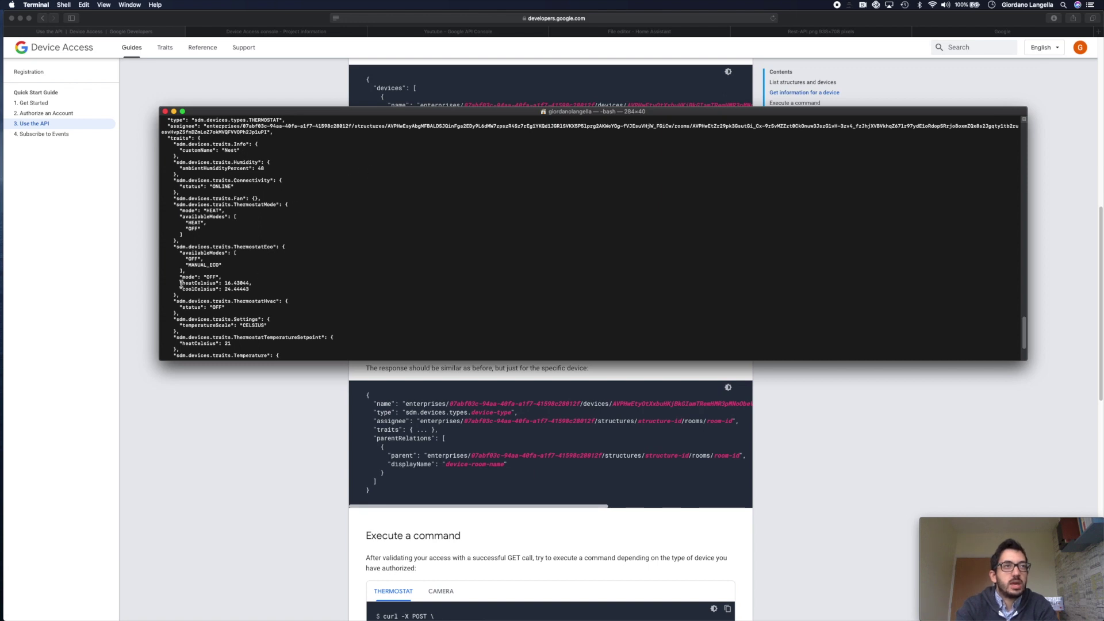
{"action": "left_click_drag", "start_coordinate": [177, 283], "coordinate": [271, 284]}
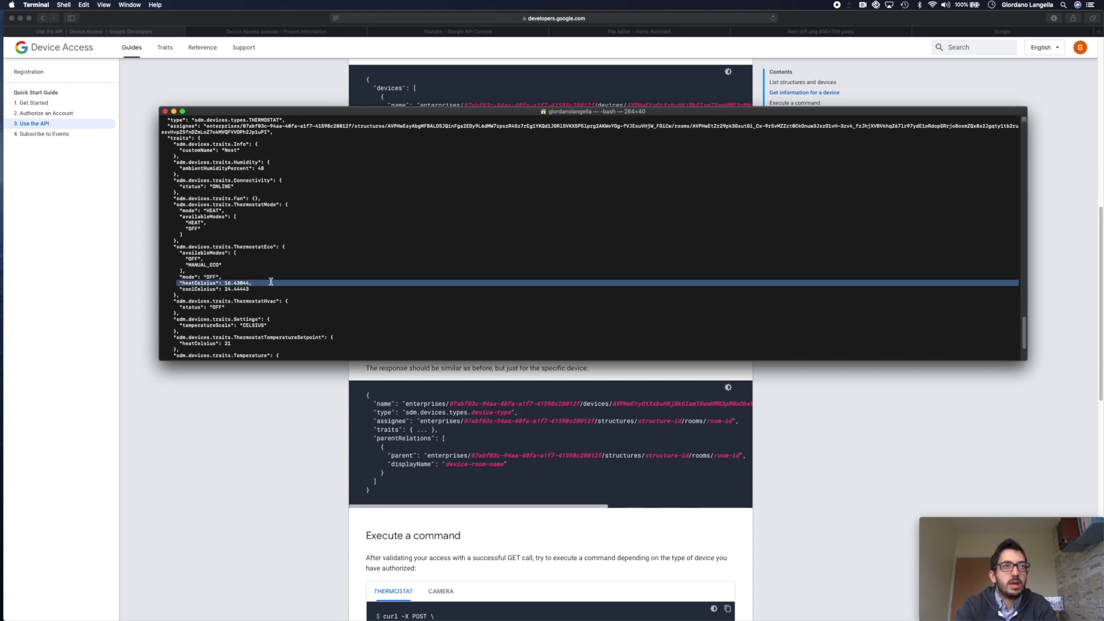
{"action": "left_click", "coordinate": [300, 284]}
{"action": "scroll", "coordinate": [259, 305], "scroll_direction": "down", "scroll_amount": 4}
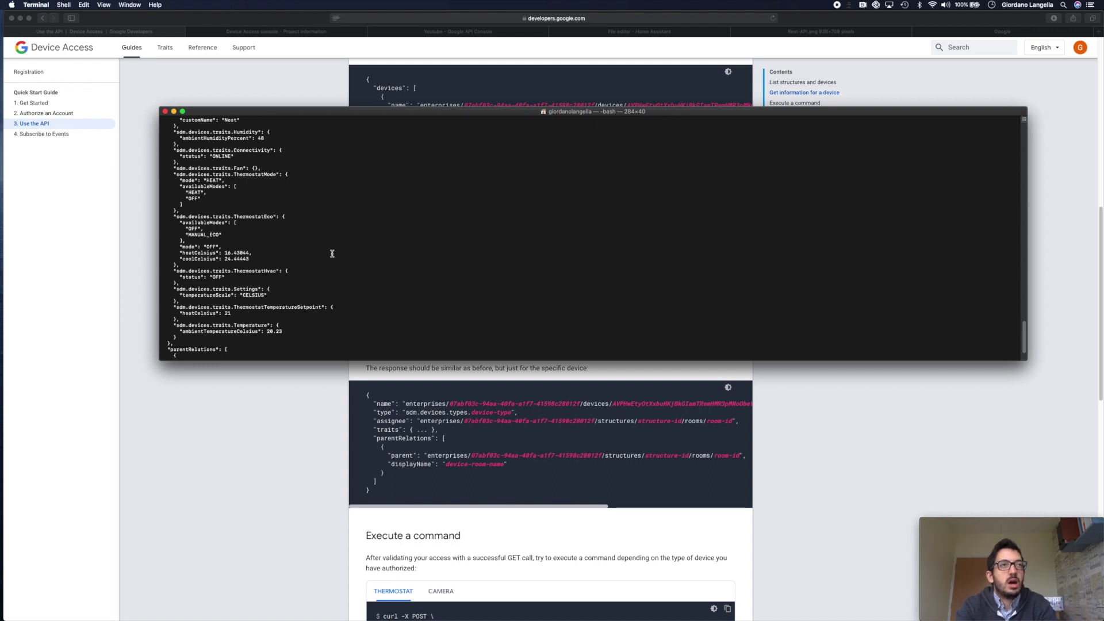
{"action": "scroll", "coordinate": [338, 227], "scroll_direction": "up", "scroll_amount": 3}
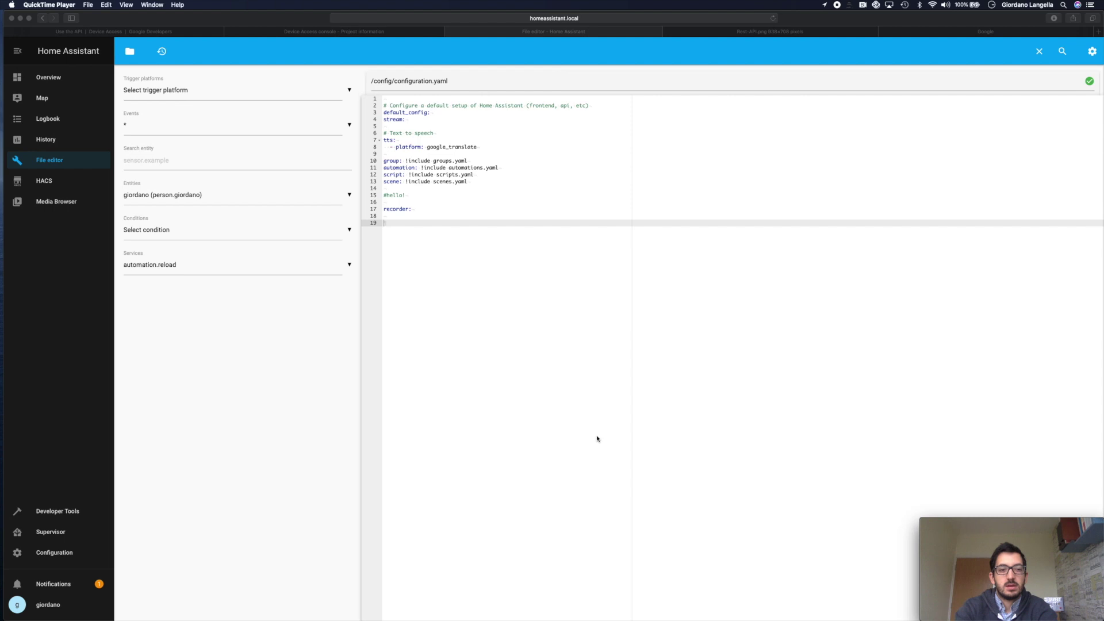
- Add a sensor: block with a '- platform: rest' entry named nest_thermostat to configuration.yaml
{"action": "left_click", "coordinate": [562, 230]}
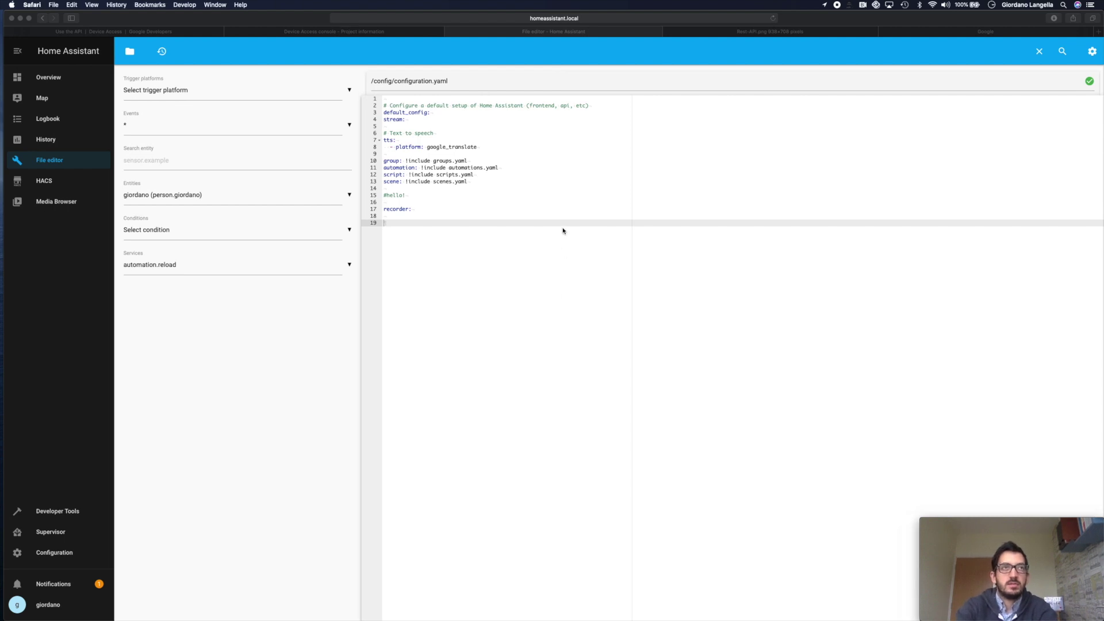
{"action": "type", "text": "sensor:"}
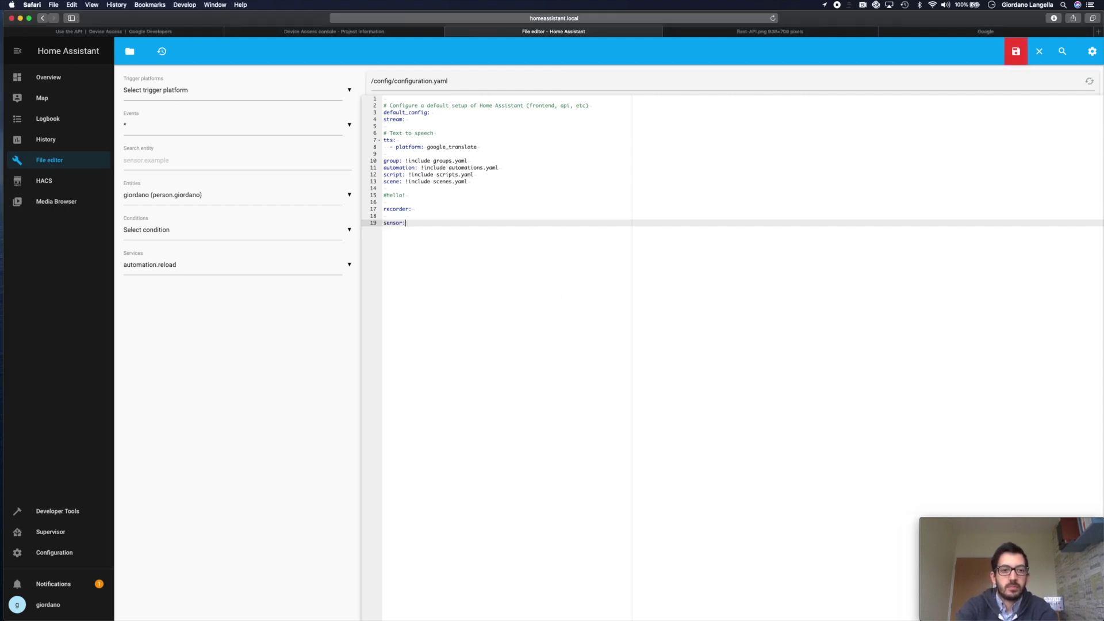
{"action": "key", "text": "Return"}
{"action": "type", "text": "- pla"}
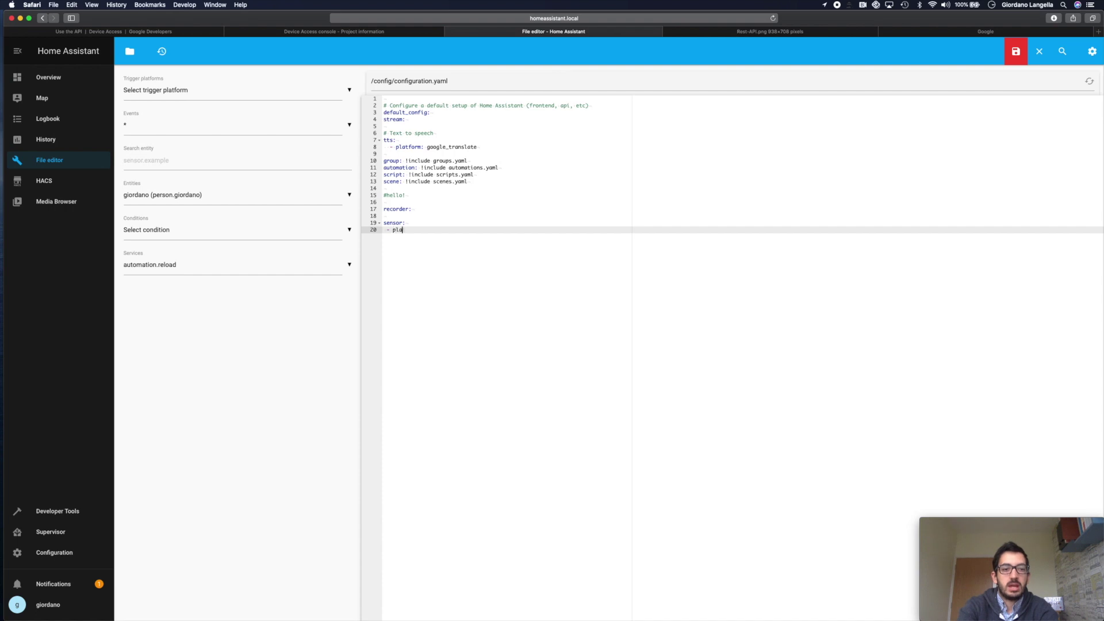
{"action": "type", "text": "tform: rest"}
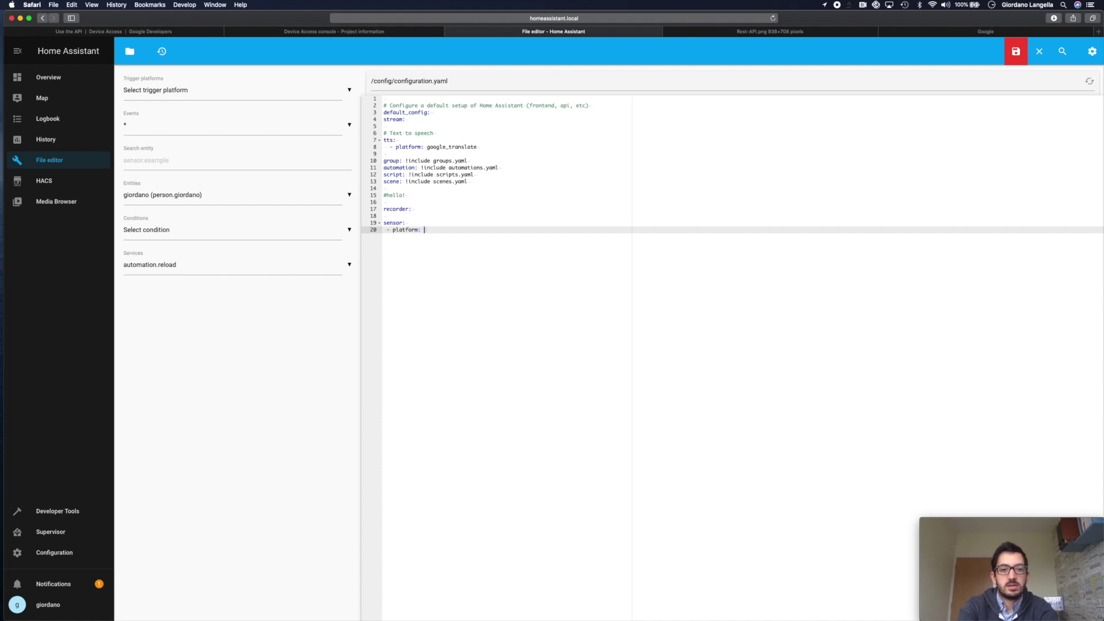
{"action": "key", "text": "Return"}
{"action": "type", "text": "name"}
{"action": "key", "text": "BackSpace"}
{"action": "key", "text": "BackSpace"}
{"action": "key", "text": "BackSpace"}
{"action": "key", "text": "BackSpace"}
{"action": "key", "text": "BackSpace"}
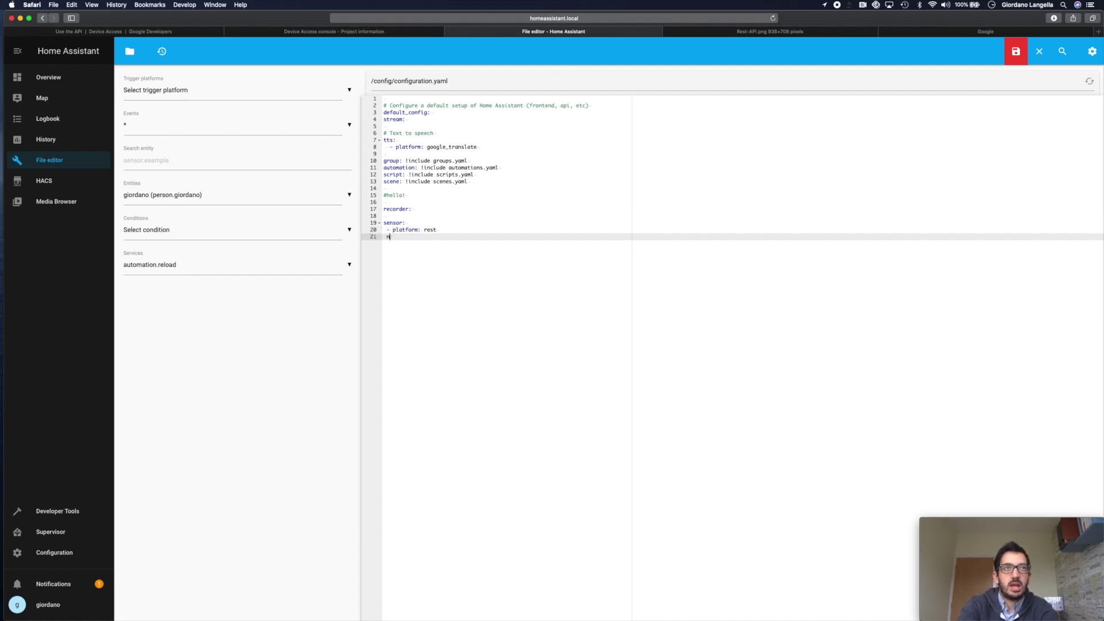
{"action": "type", "text": "n"}
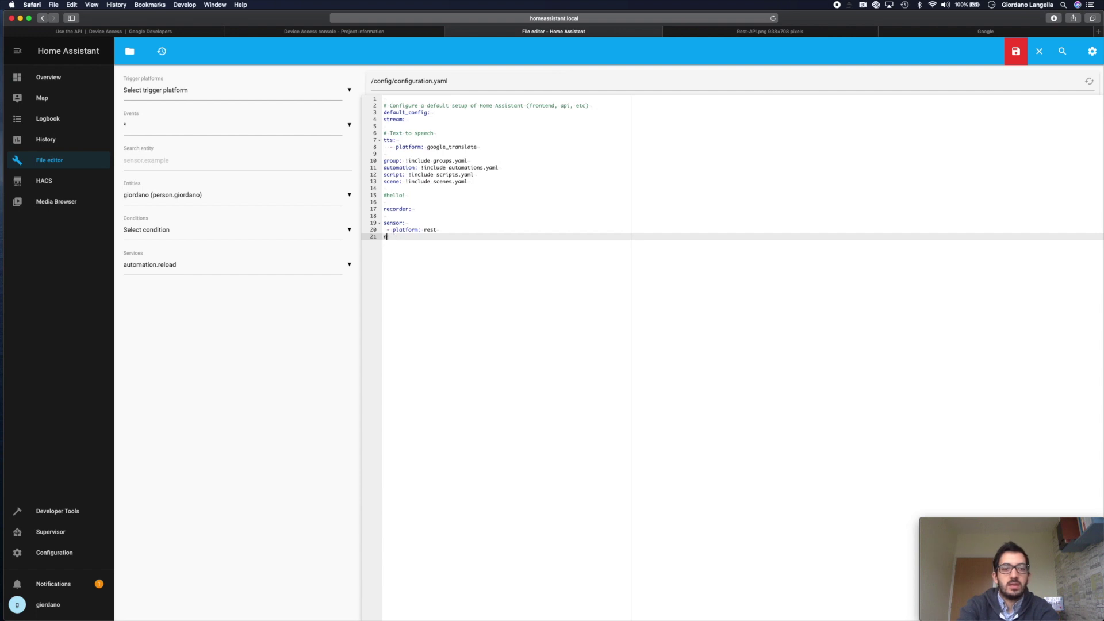
{"action": "key", "text": "BackSpace"}
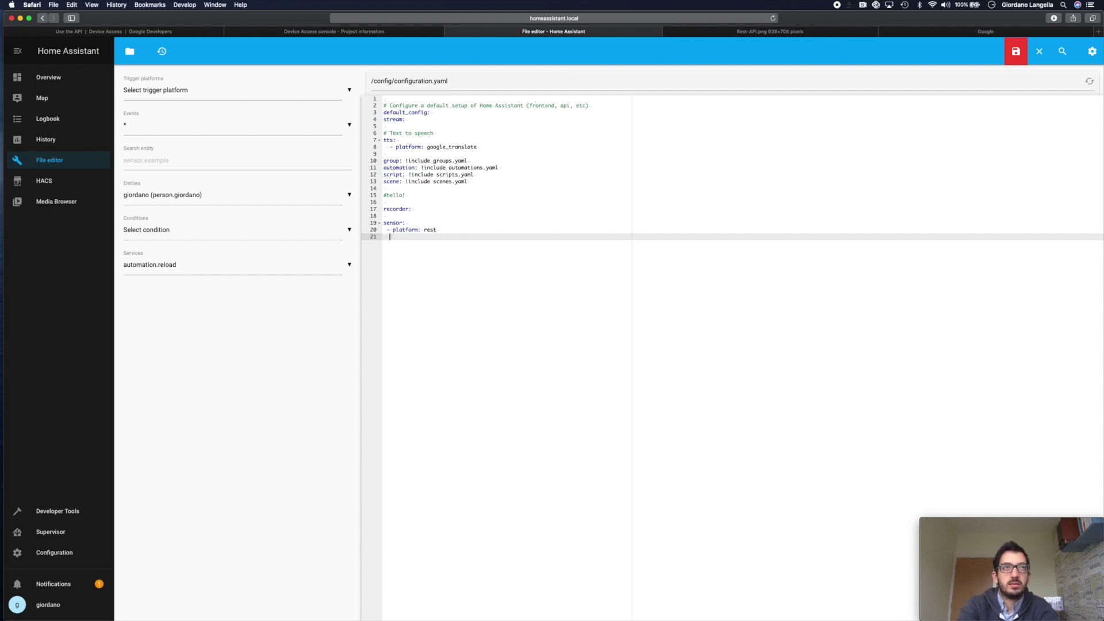
{"action": "type", "text": "name: nest_thermostat"}
{"action": "key", "text": "Return"}
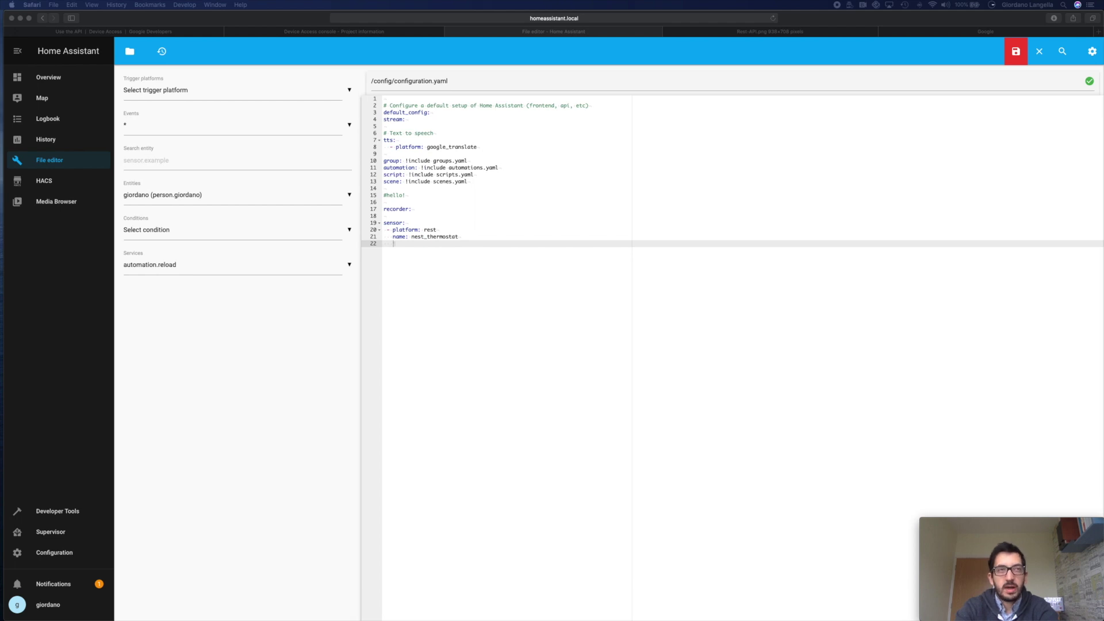
- Set the resource to the API base URL, project ID, /devices/ and the thermostat's device ID
{"action": "key", "text": "super+Tab"}
{"action": "type", "text": "resource: https://smartdevicemanagement.googleapis.com/v1/enterprises/"}
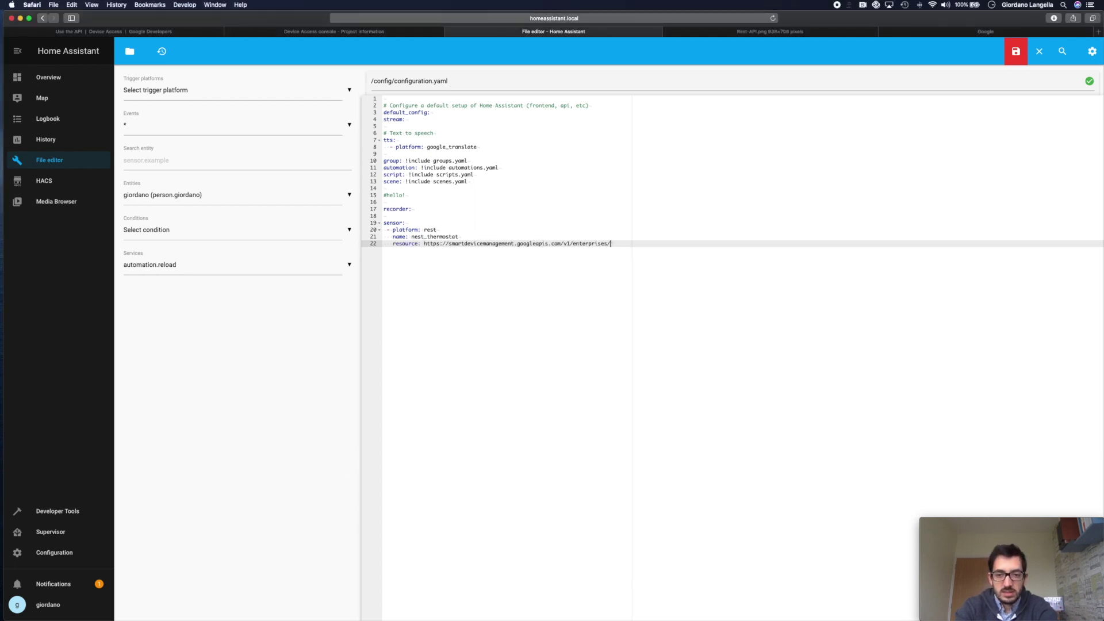
{"action": "key", "text": "super+Tab"}
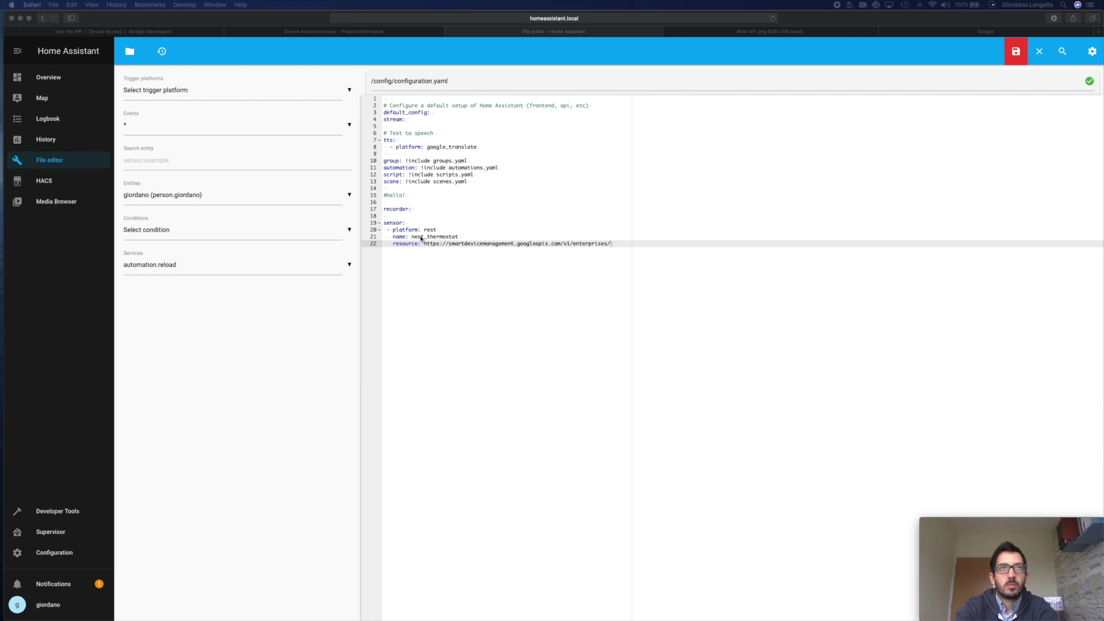
{"action": "key", "text": "super+Tab"}
{"action": "type", "text": "07abf03c-94aa-40fa-a1f7-41598c28012f"}
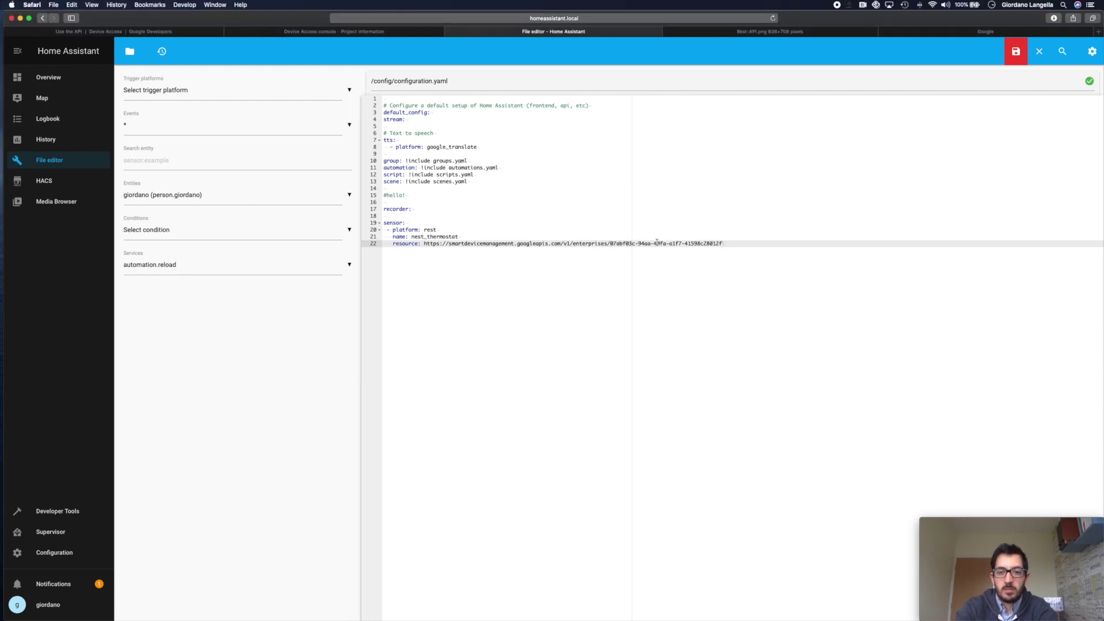
{"action": "type", "text": "/devices/"}
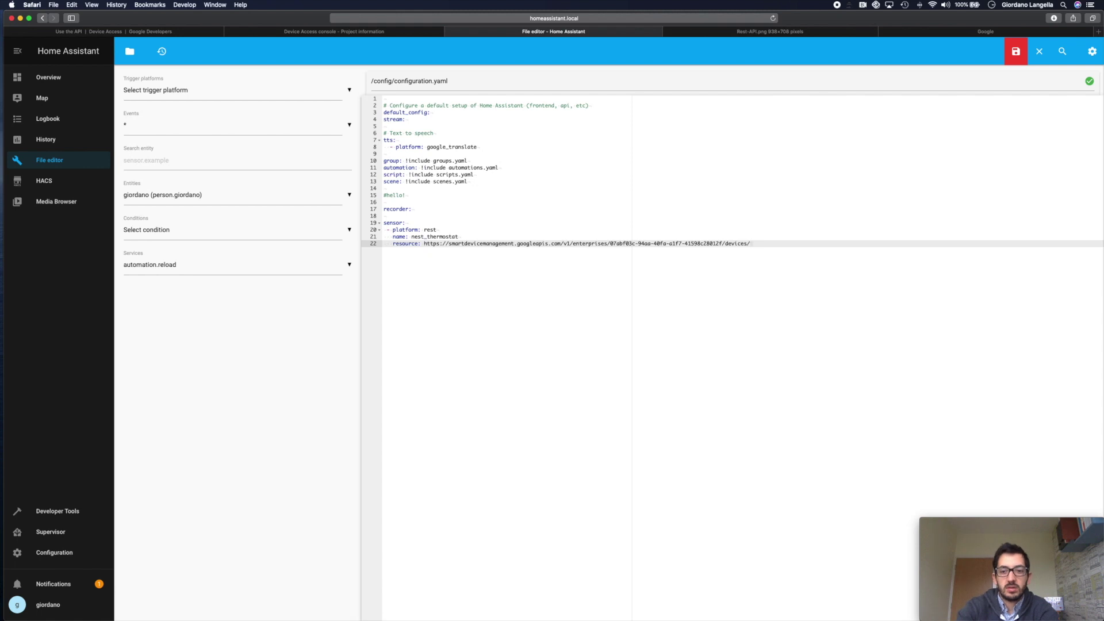
{"action": "key", "text": "super+Tab"}
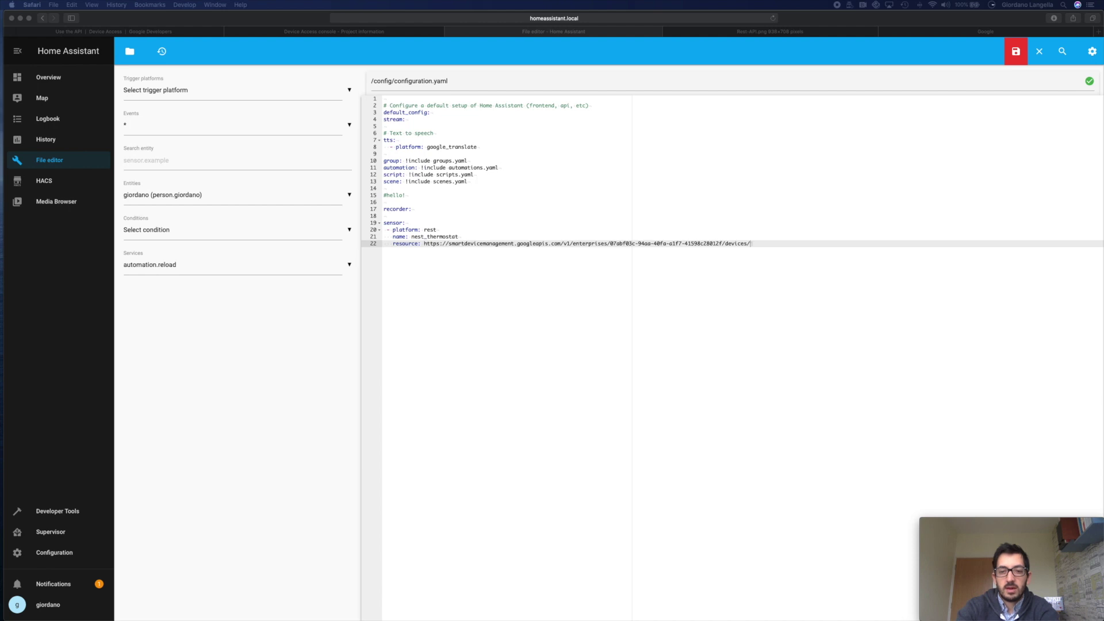
{"action": "left_click", "coordinate": [777, 253]}
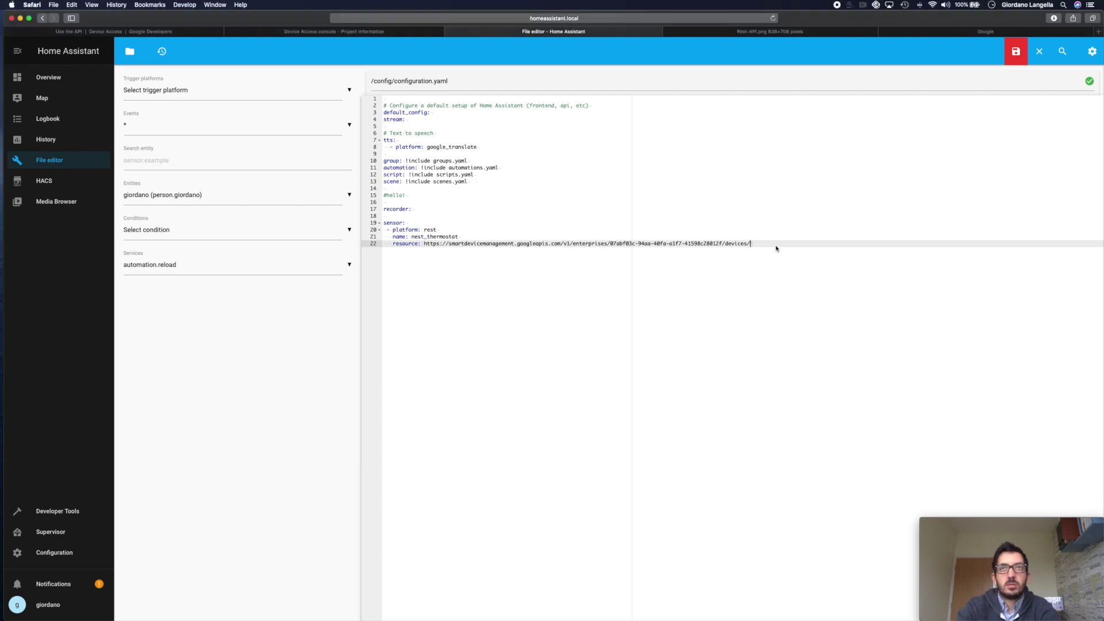
{"action": "left_click", "coordinate": [775, 239]}
{"action": "left_click", "coordinate": [775, 242]}
{"action": "type", "text": "AVPHwEtyOtXxbuHKjBkGIamTRemHMR3pMNoObeV9GCro9iXrWvwqMb1S6VhE491fdRzfb0C1IFAeBY0dF3FgUQxIkN69uQ"}
{"action": "key", "text": "Return"}
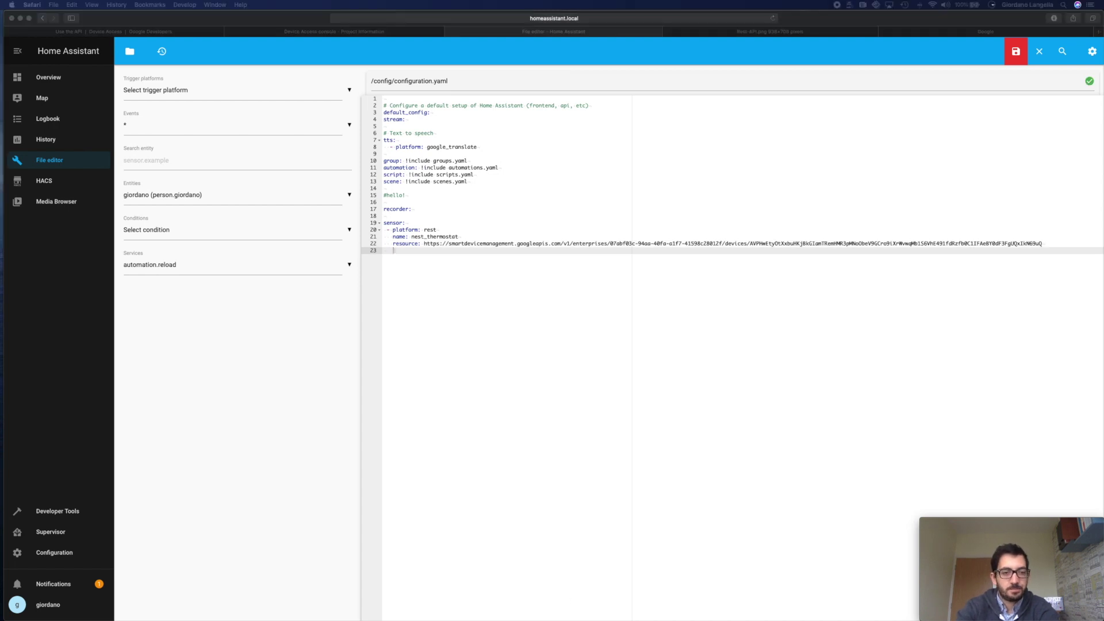
- Add method: GET and a headers block with Content-Type: application/json
{"action": "left_click", "coordinate": [475, 262]}
{"action": "type", "text": "metho"}
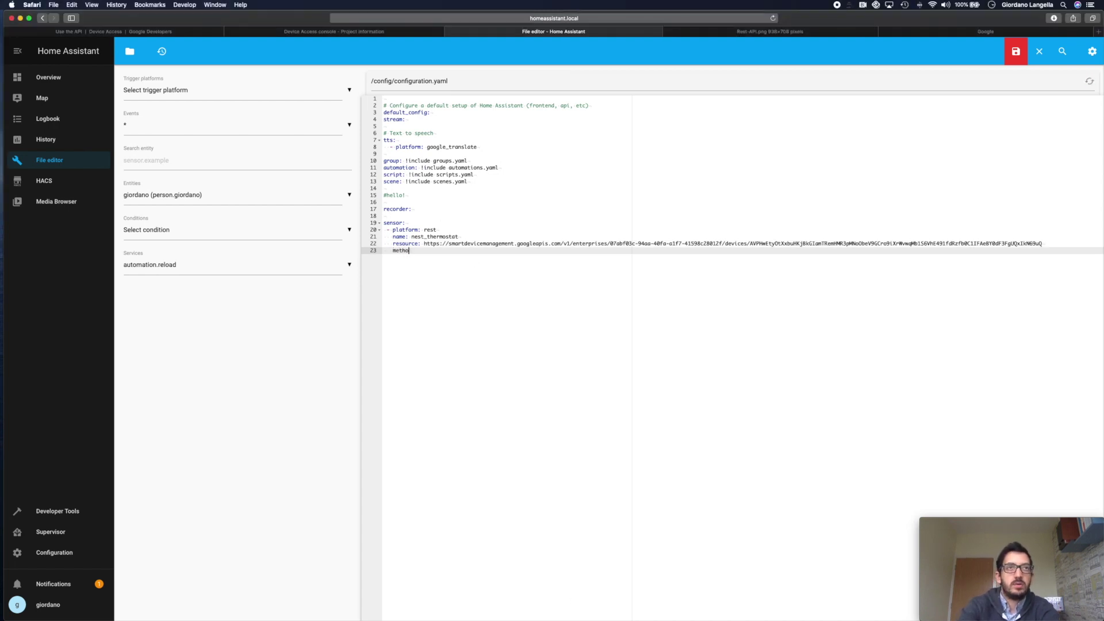
{"action": "type", "text": "d: "}
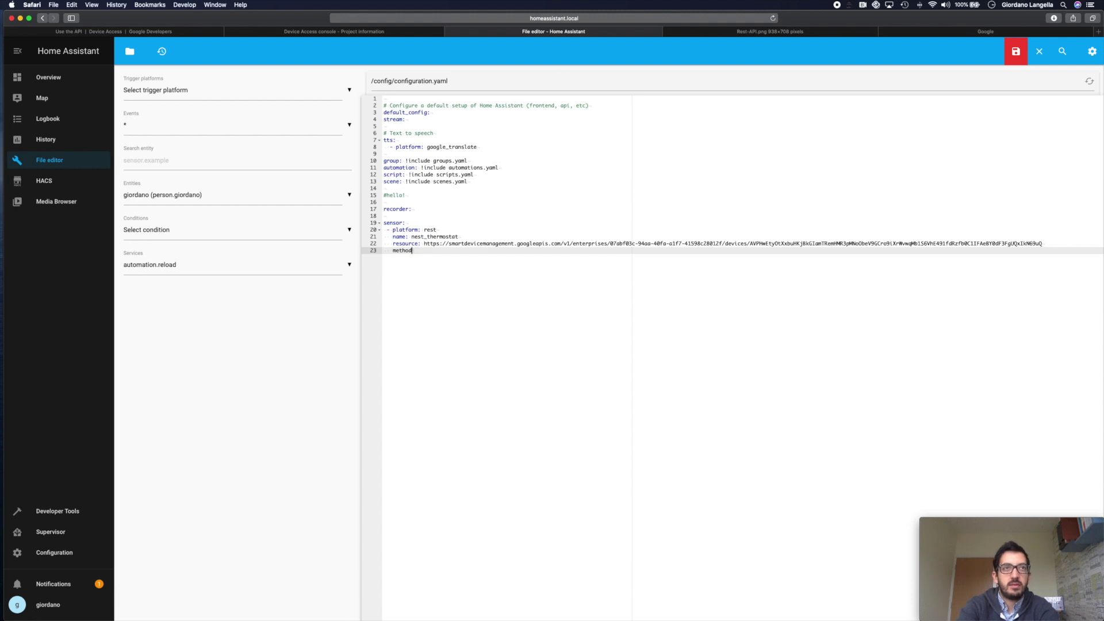
{"action": "type", "text": "GET"}
{"action": "key", "text": "Return"}
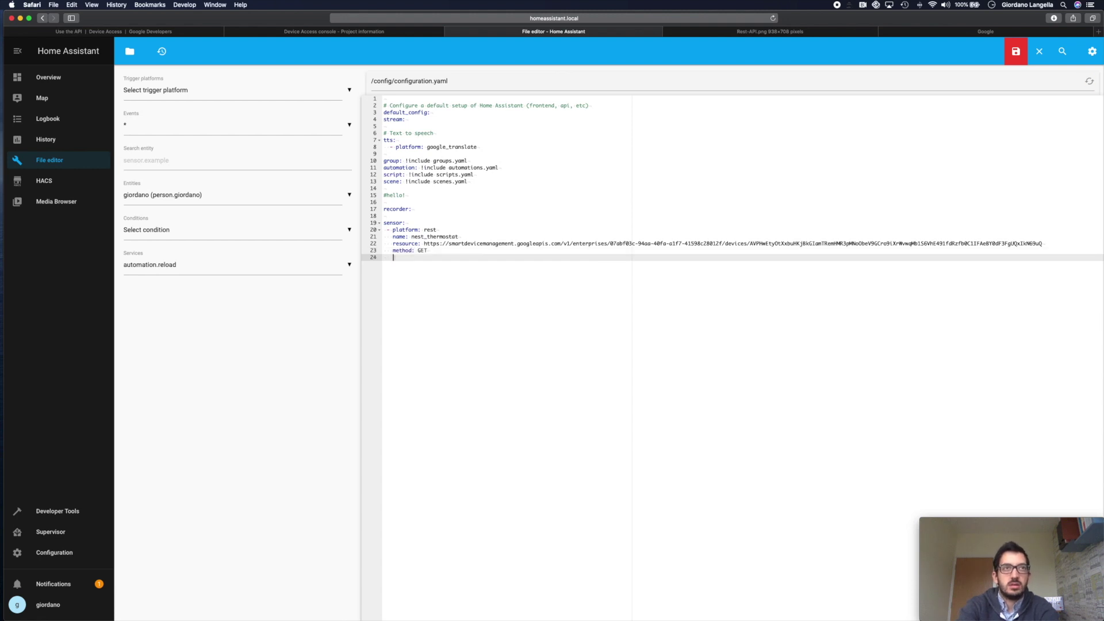
{"action": "type", "text": "head"}
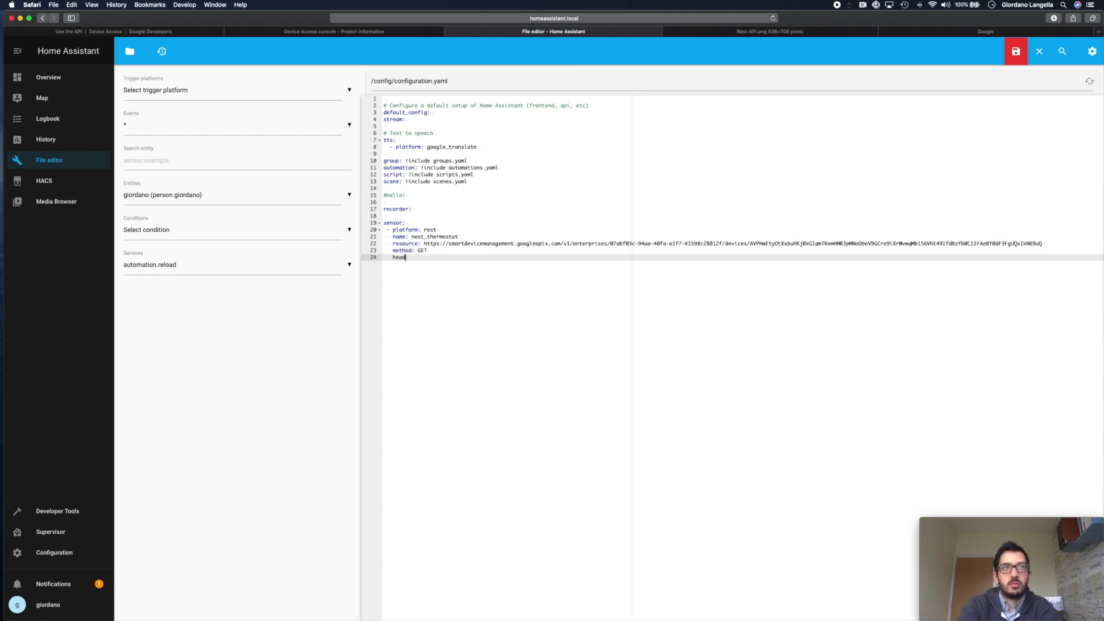
{"action": "type", "text": "ers"}
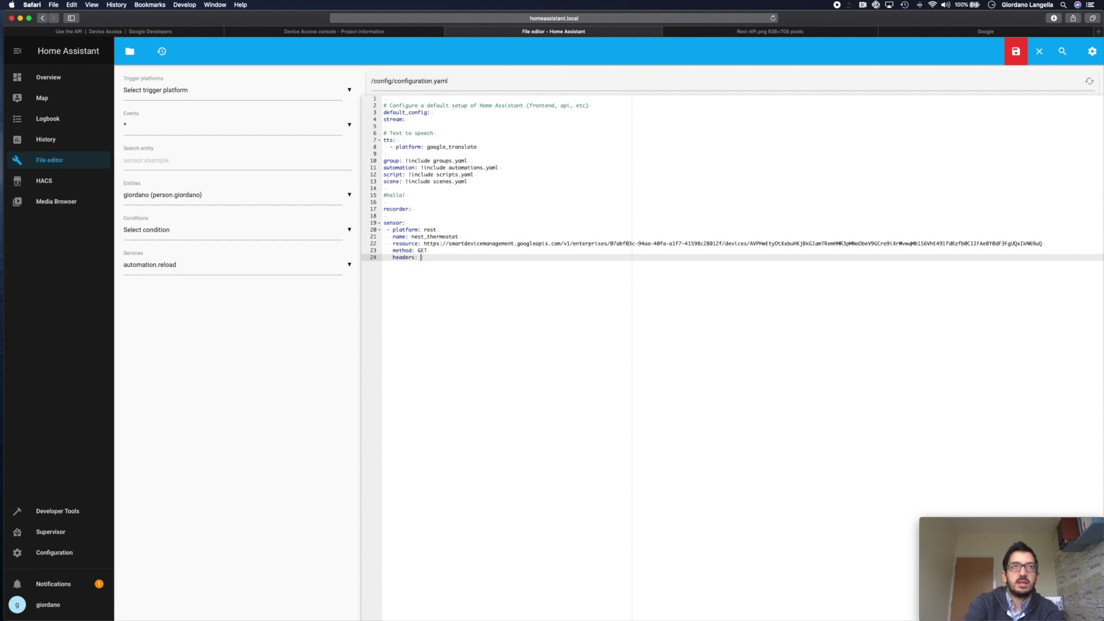
{"action": "type", "text": ":"}
{"action": "key", "text": "Return"}
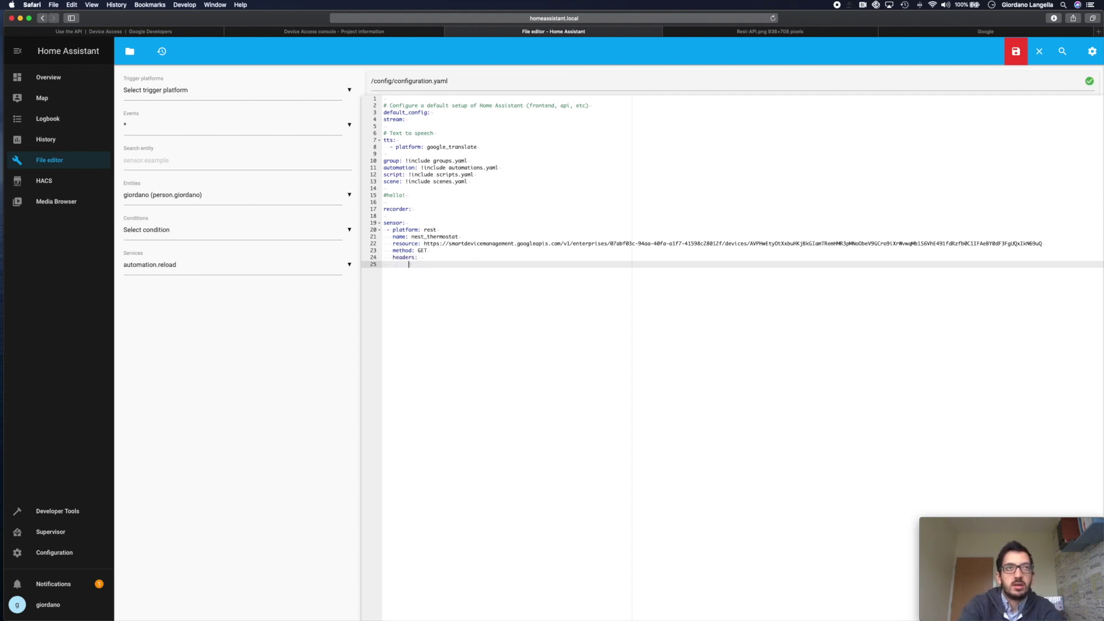
{"action": "left_click", "coordinate": [383, 264]}
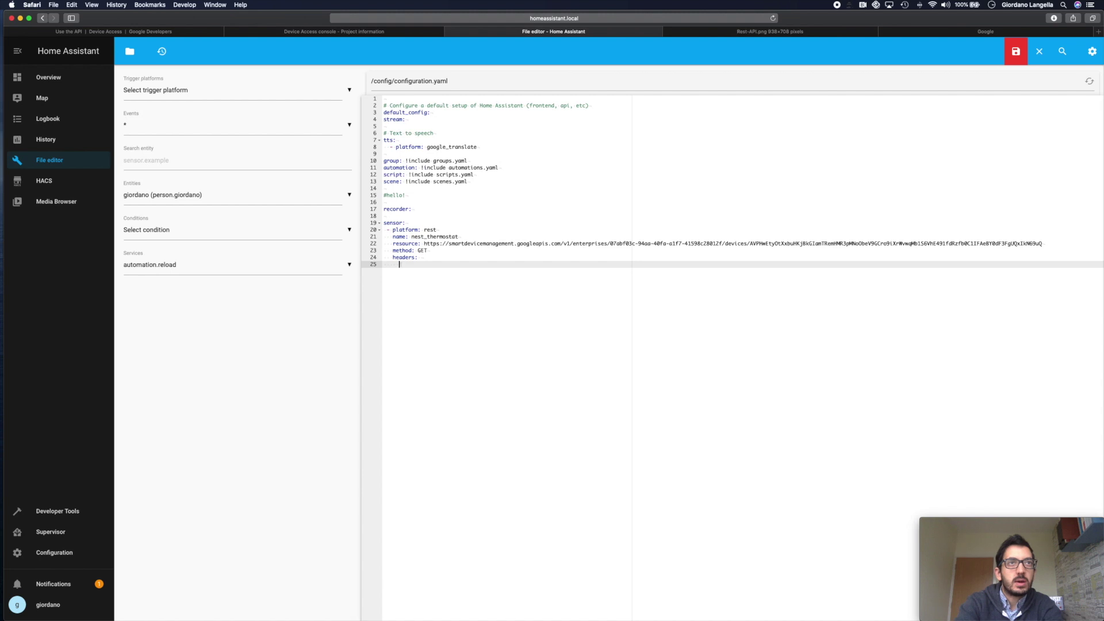
{"action": "type", "text": "Co"}
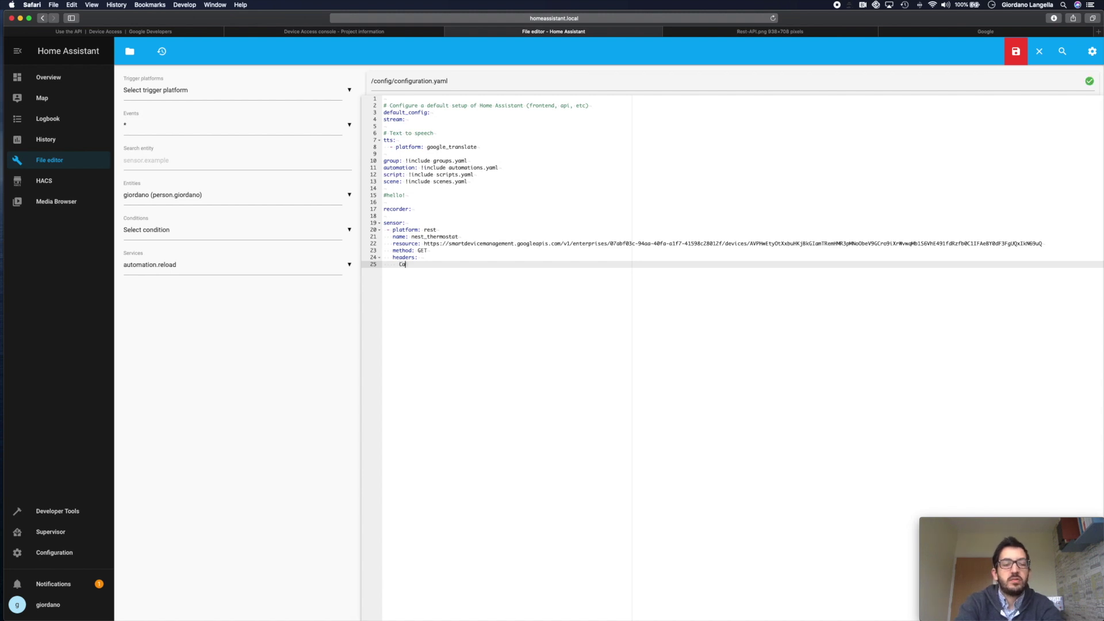
{"action": "type", "text": "ntent-"}
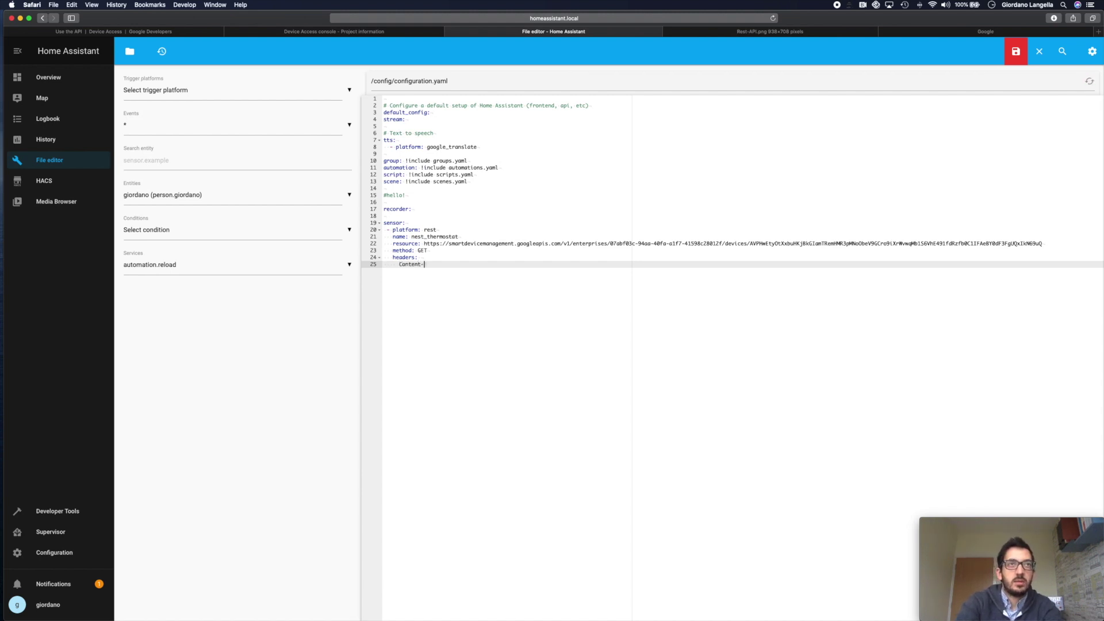
{"action": "type", "text": "Type:"}
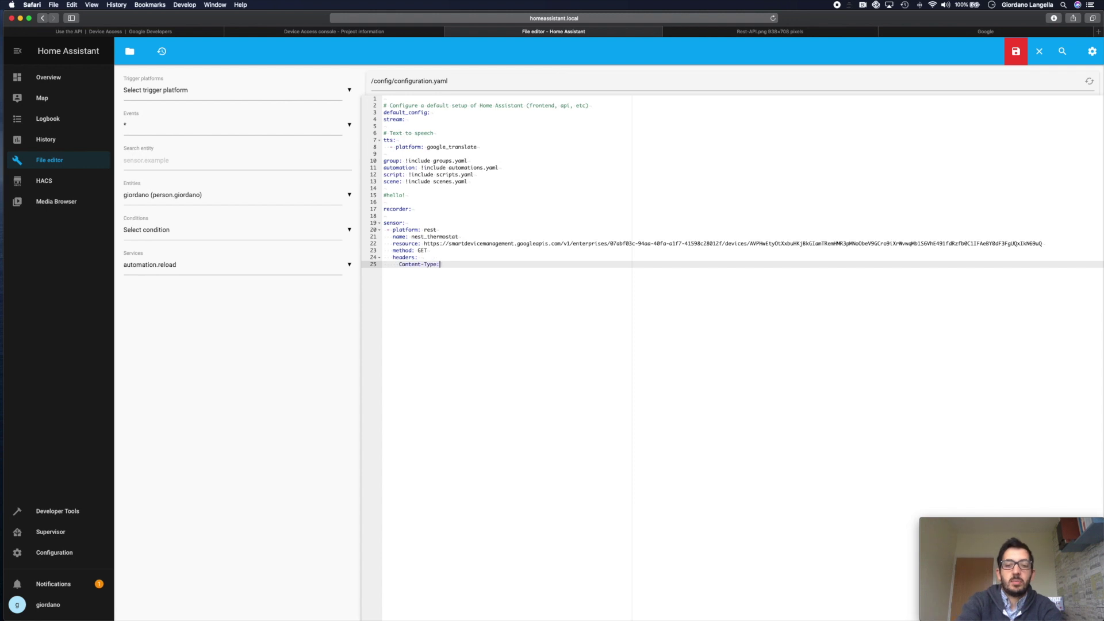
{"action": "type", "text": " application"}
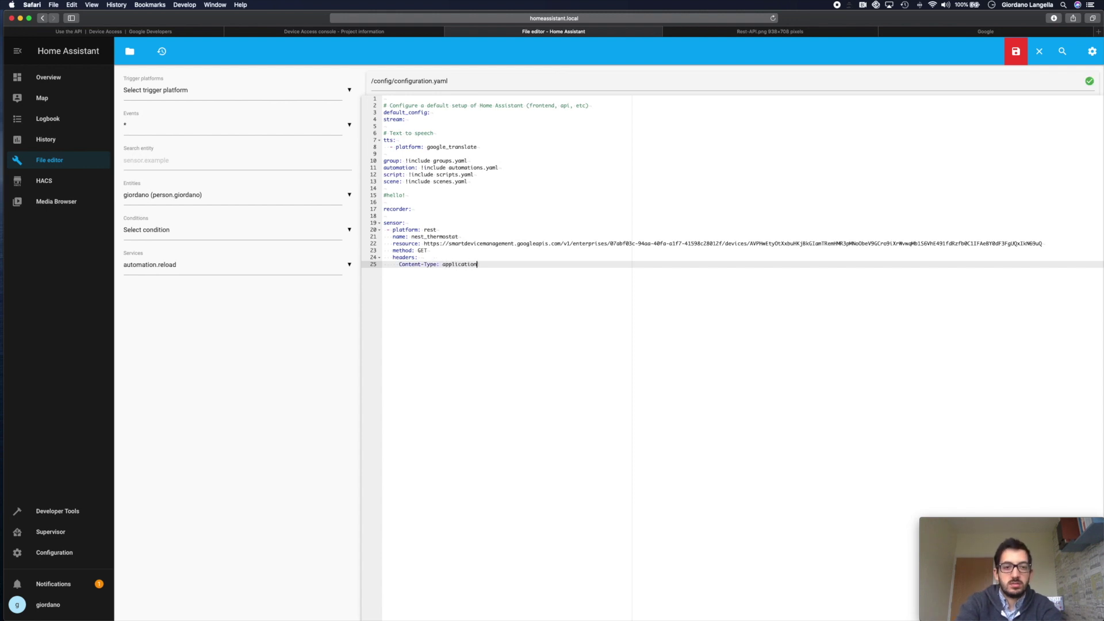
{"action": "type", "text": "/json"}
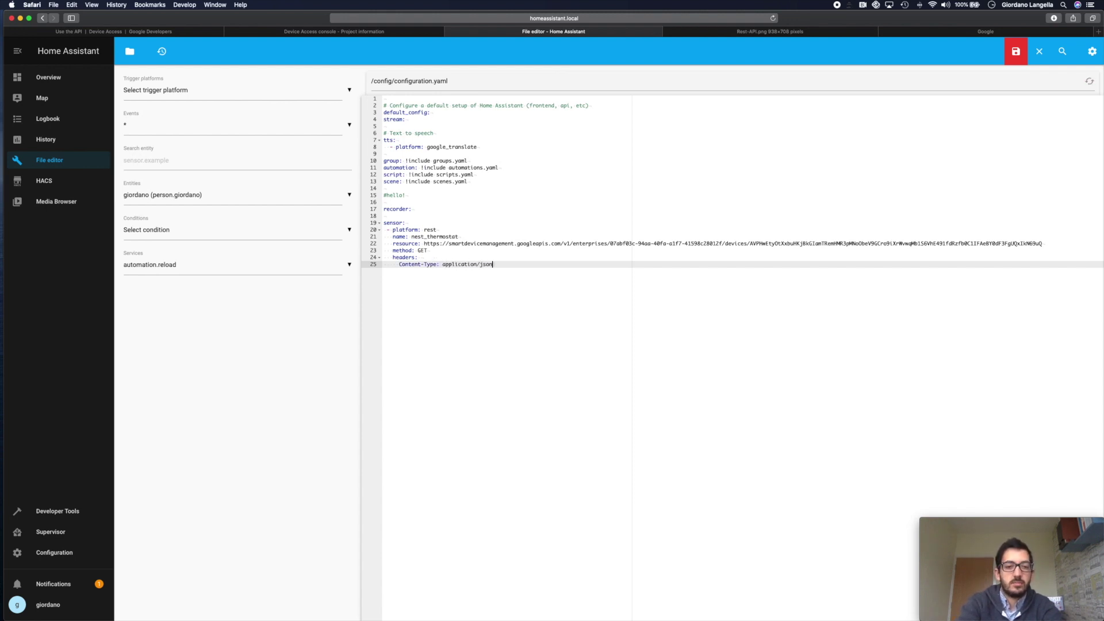
- Add the header Authorization: !secret my_sensor_secret_token and save configuration.yaml
{"action": "key", "text": "Return"}
{"action": "type", "text": "Au"}
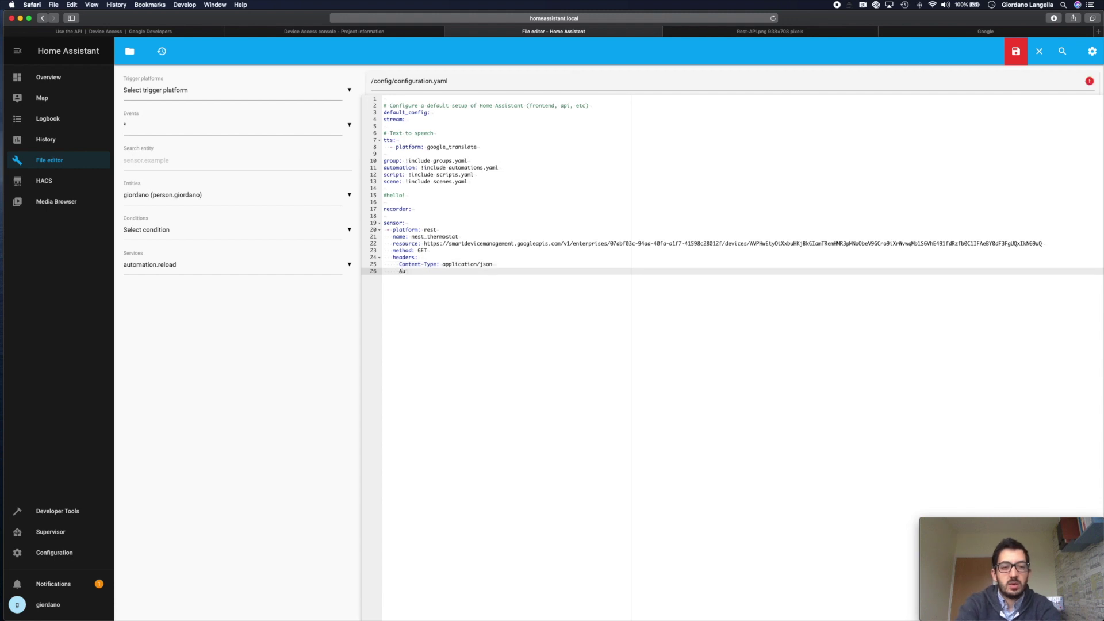
{"action": "type", "text": "thorization:"}
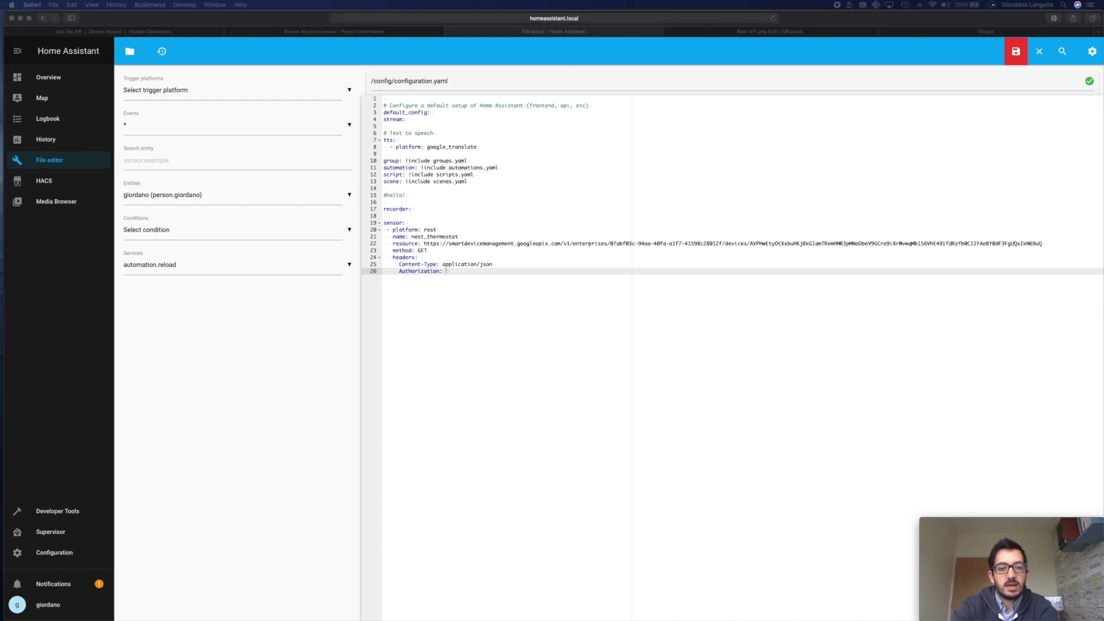
{"action": "left_click", "coordinate": [484, 291]}
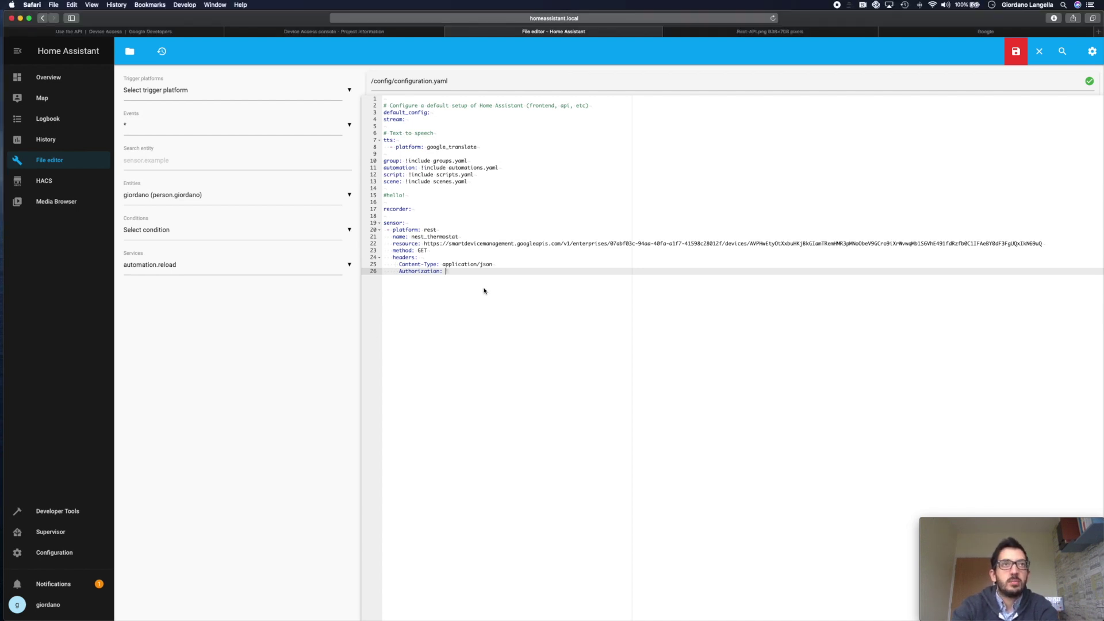
{"action": "key", "text": "super+v"}
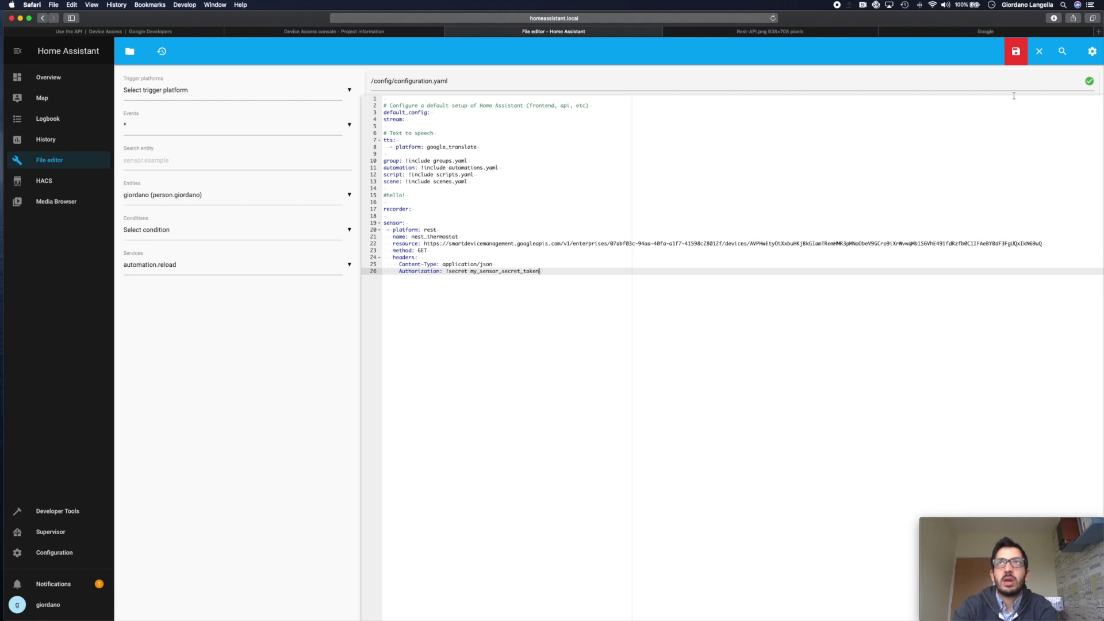
{"action": "left_click", "coordinate": [1017, 51]}
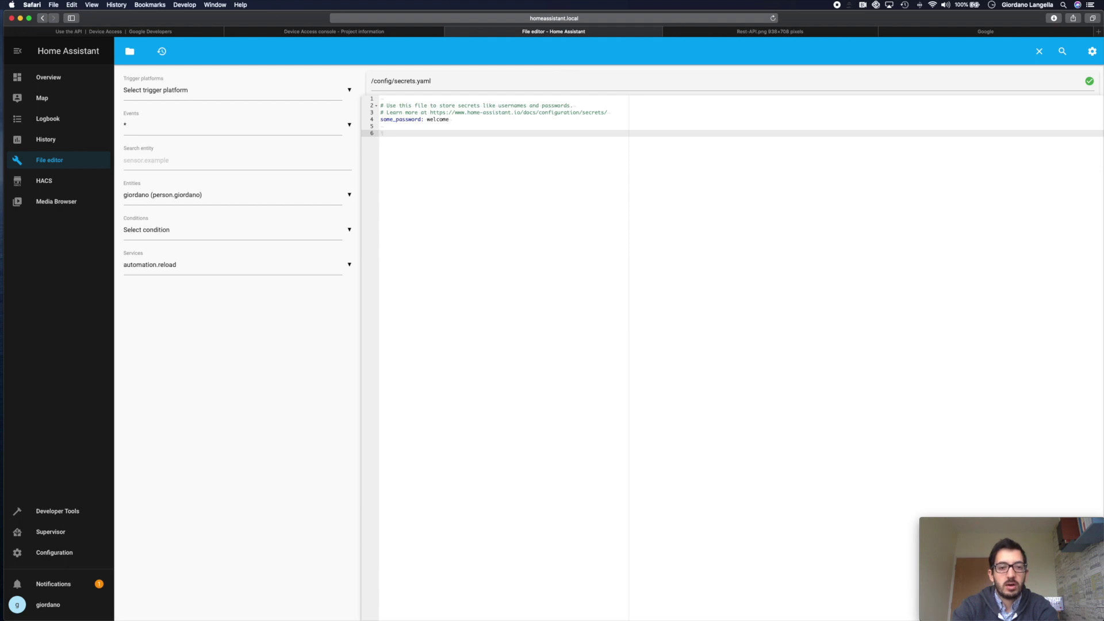
- Define my_sensor_secret_token as 'Bearer' plus the pasted access token in secrets.yaml, then save
{"action": "type", "text": "m"}
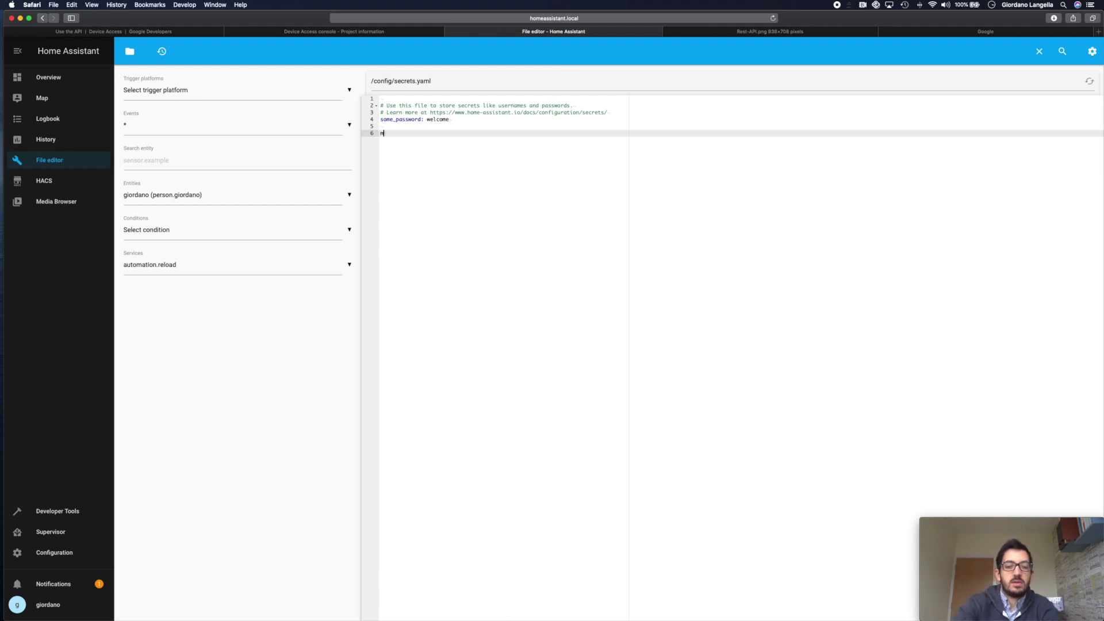
{"action": "type", "text": "y_se"}
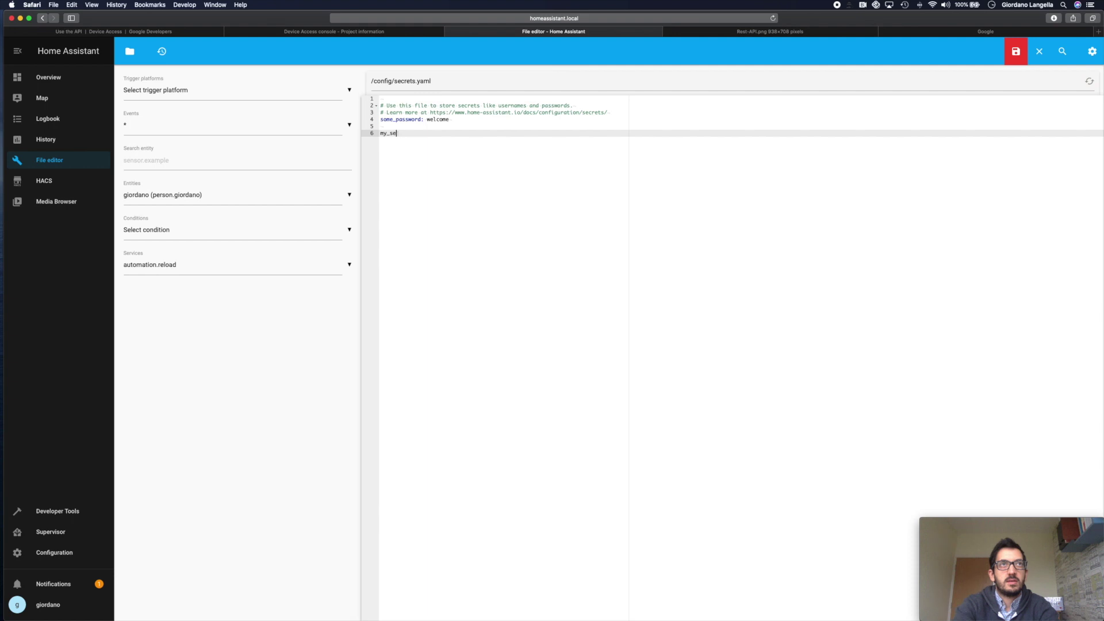
{"action": "type", "text": "nsor_s"}
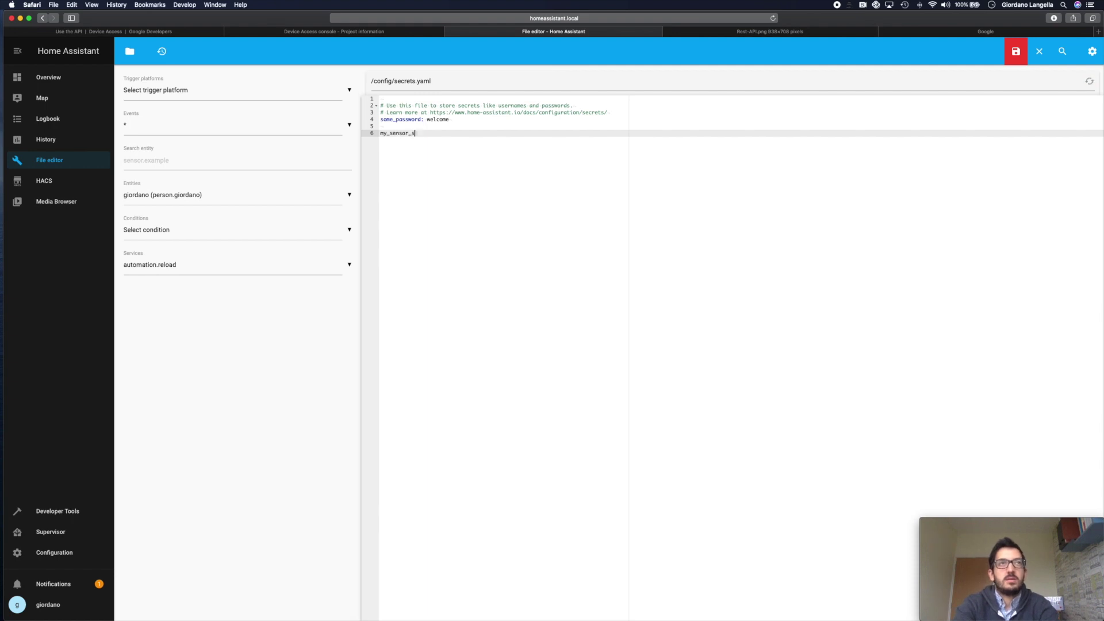
{"action": "type", "text": "ecret_token"}
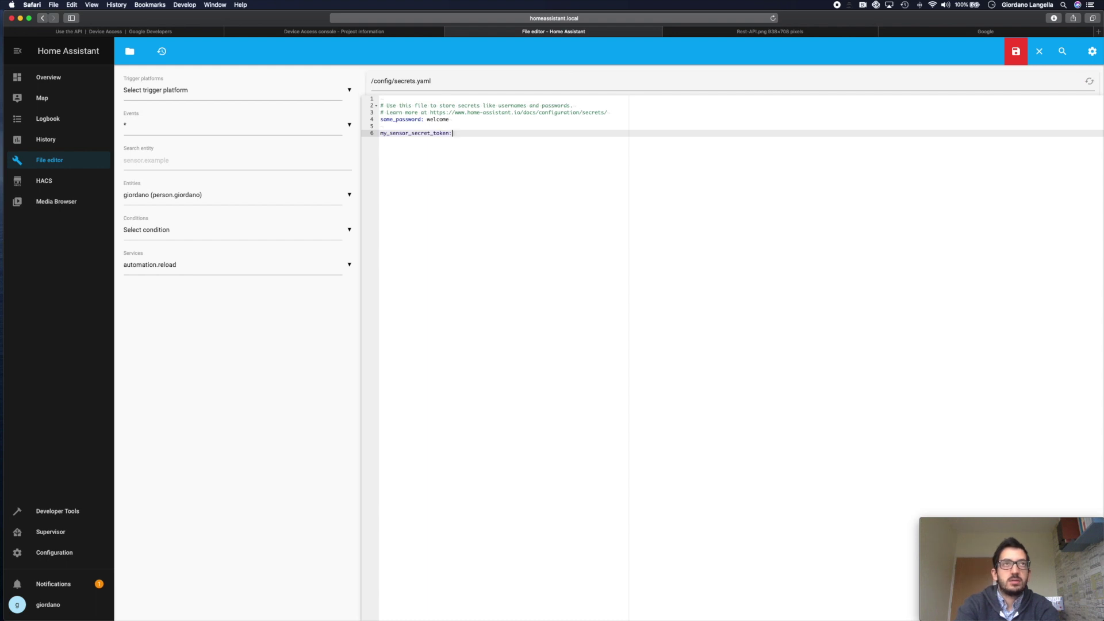
{"action": "type", "text": ": "}
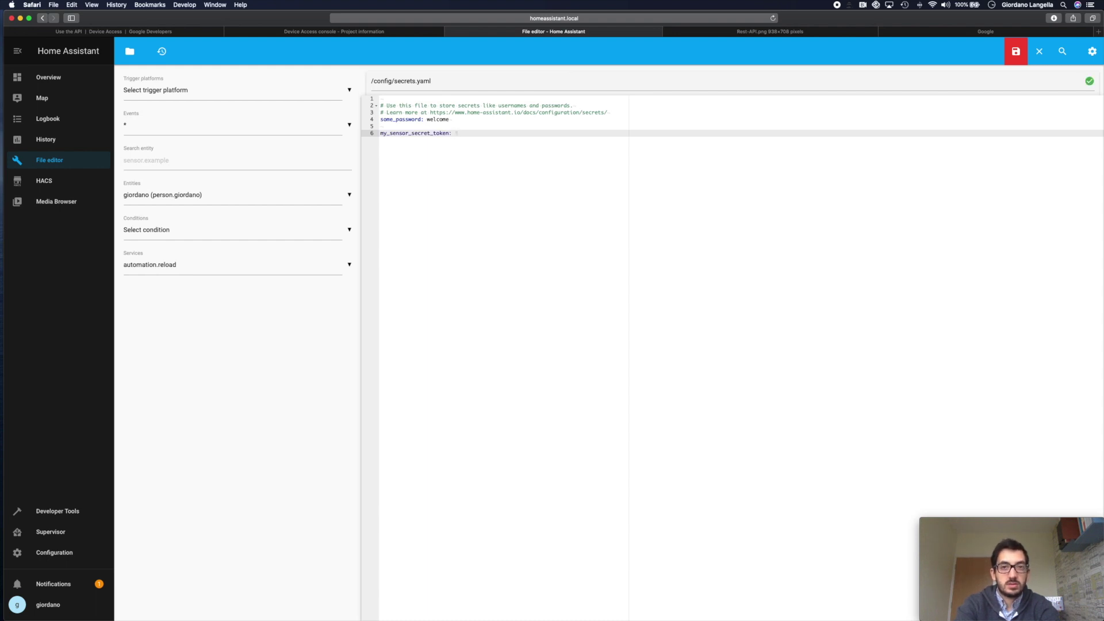
{"action": "type", "text": "Bearer"}
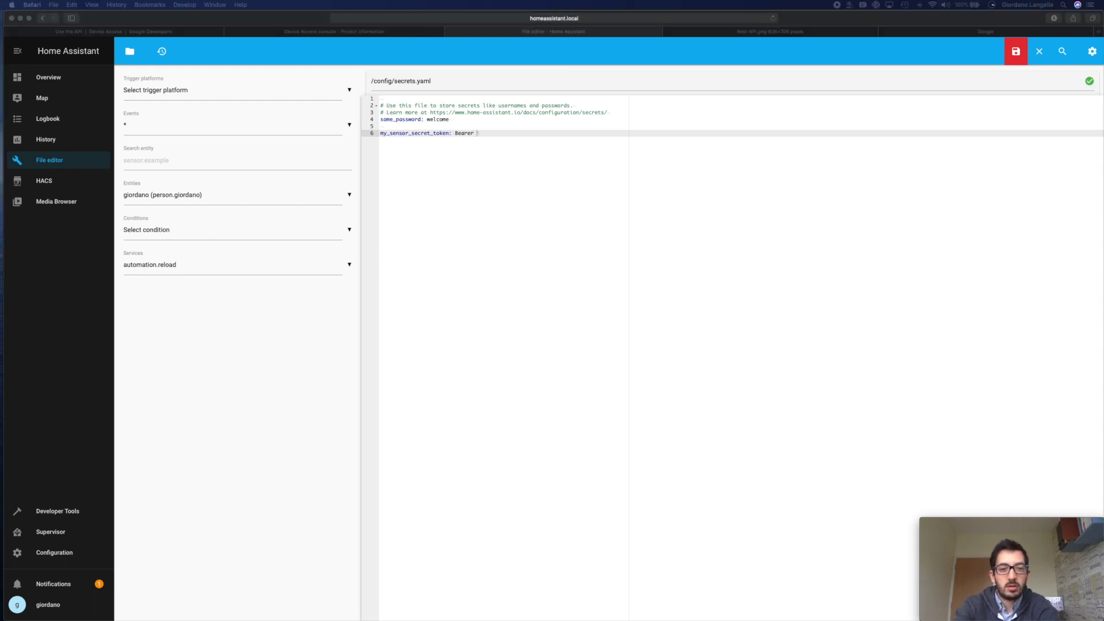
{"action": "key", "text": "super+Tab"}
{"action": "key", "text": "super+v"}
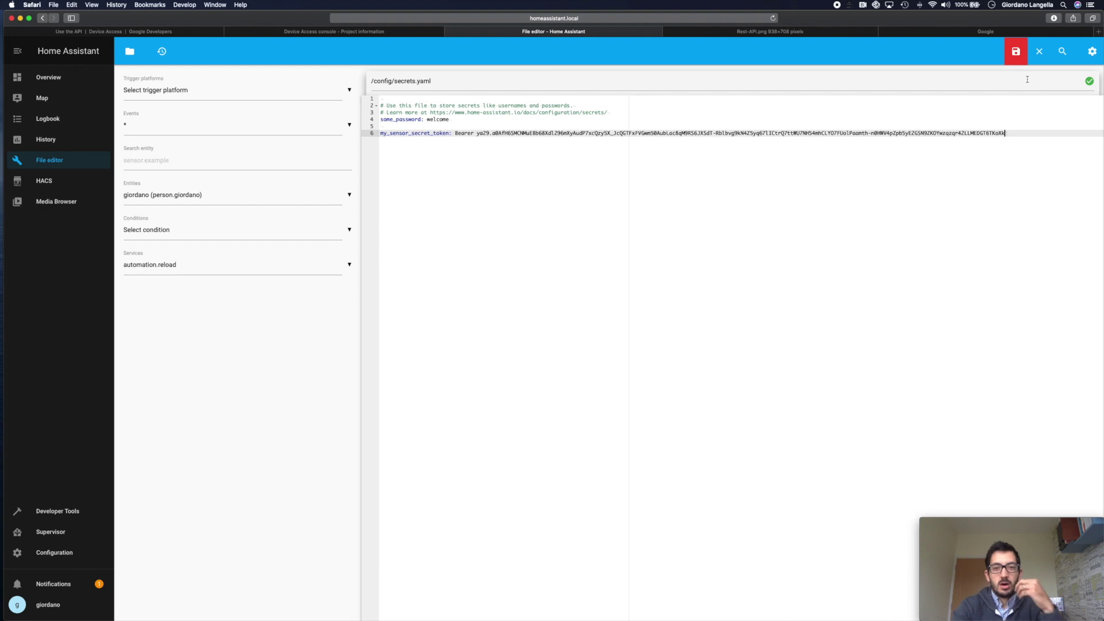
{"action": "left_click", "coordinate": [1026, 57]}
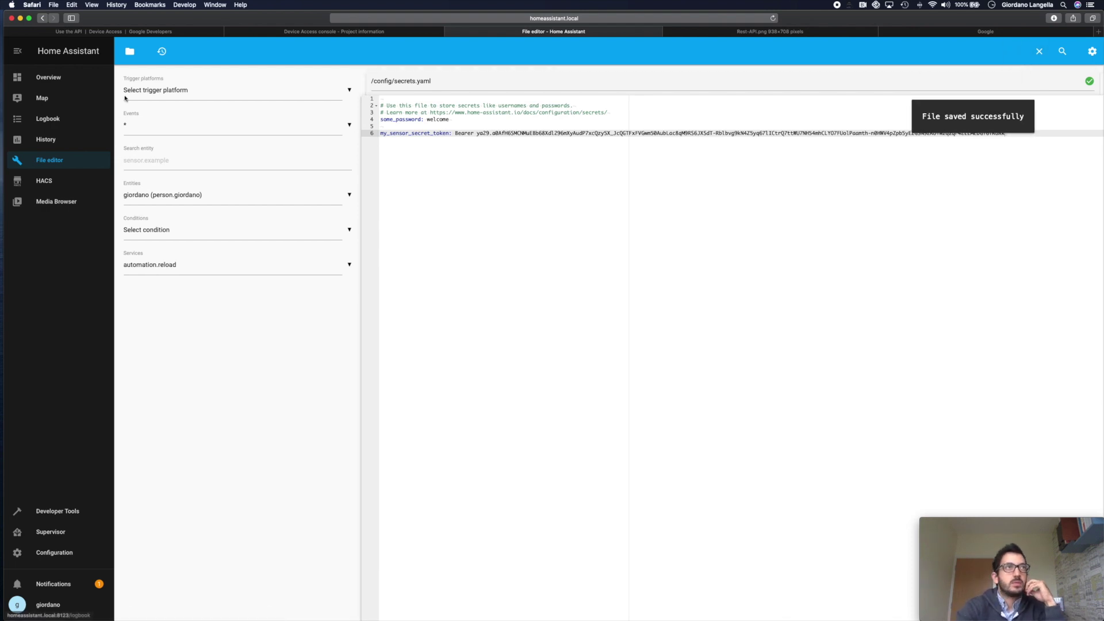
- Reopen configuration.yaml from the File editor's list of configuration files
{"action": "left_click", "coordinate": [128, 52]}
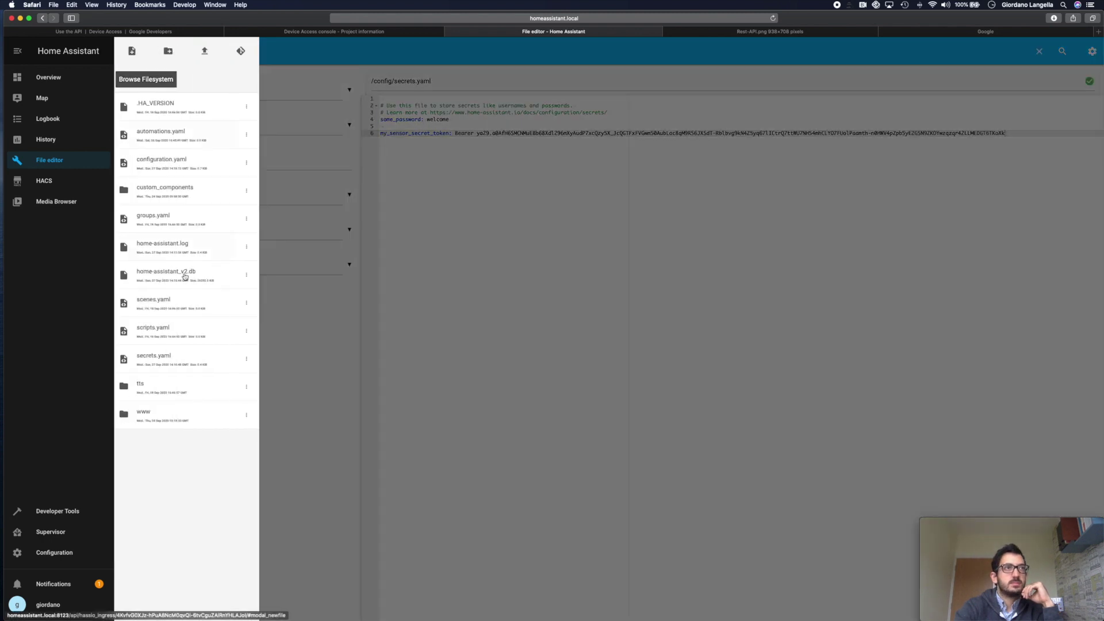
{"action": "left_click", "coordinate": [164, 191]}
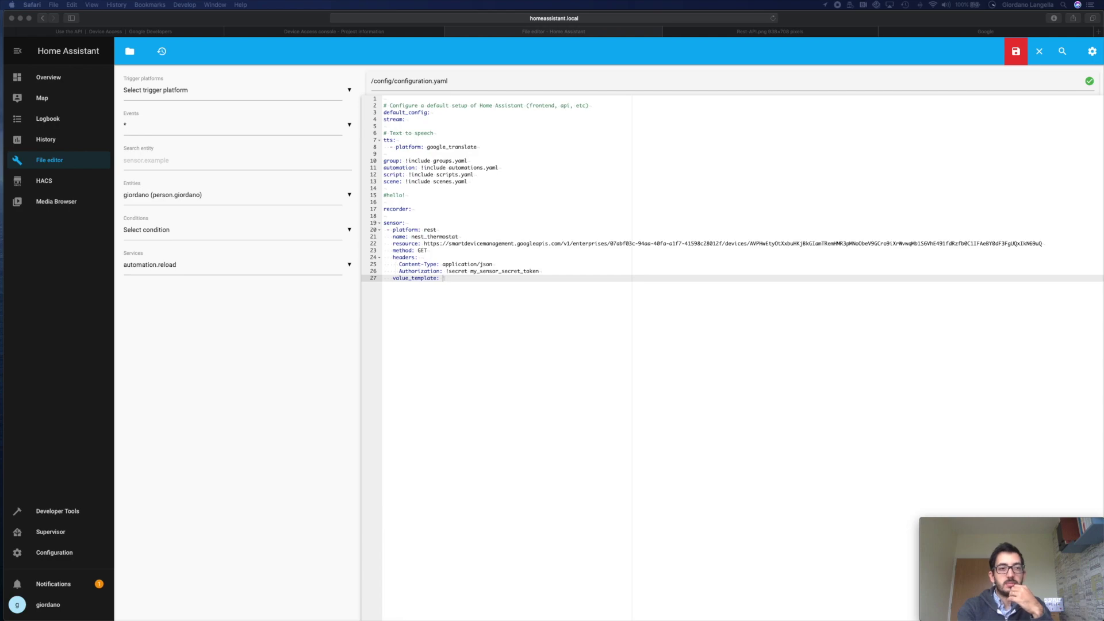
{"action": "key", "text": "super+Tab"}
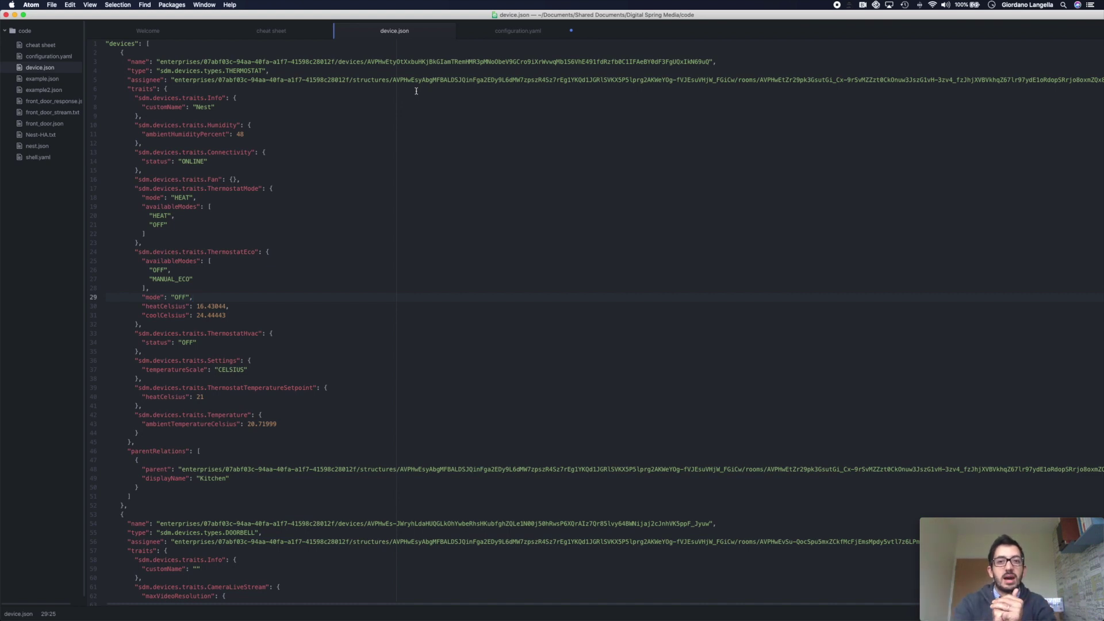
- Collapse the thermostat and DOORBELL objects in device.json, then expand the thermostat again
{"action": "left_click", "coordinate": [102, 52]}
{"action": "left_click", "coordinate": [101, 62]}
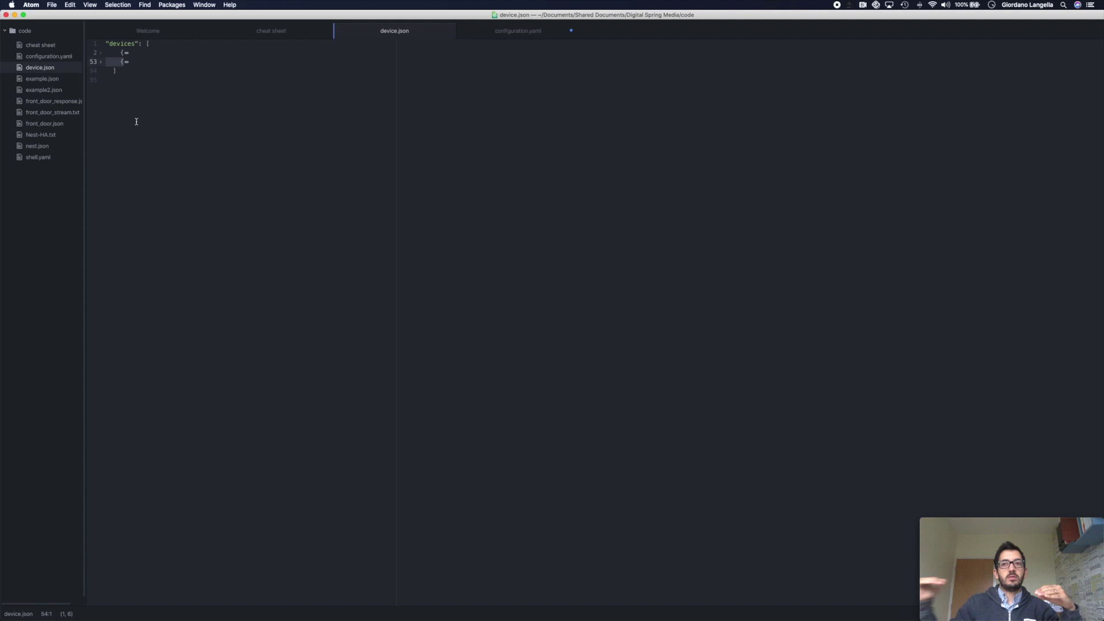
{"action": "left_click", "coordinate": [101, 53]}
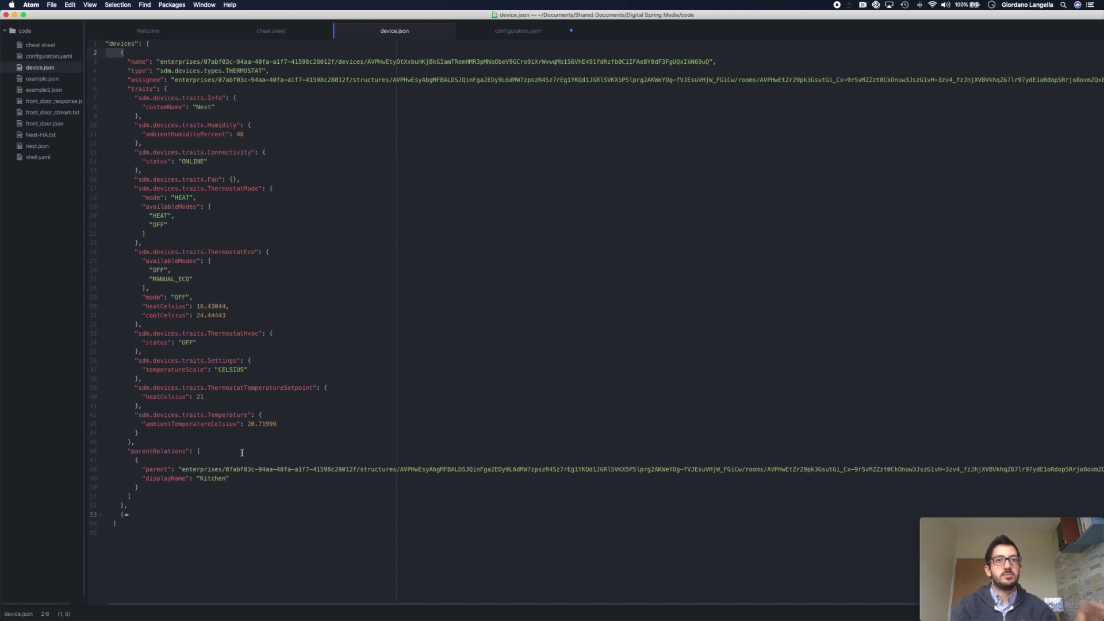
- Locate the ambientTemperatureCelsius key and the thermostat's traits block in device.json
{"action": "left_click", "coordinate": [273, 298]}
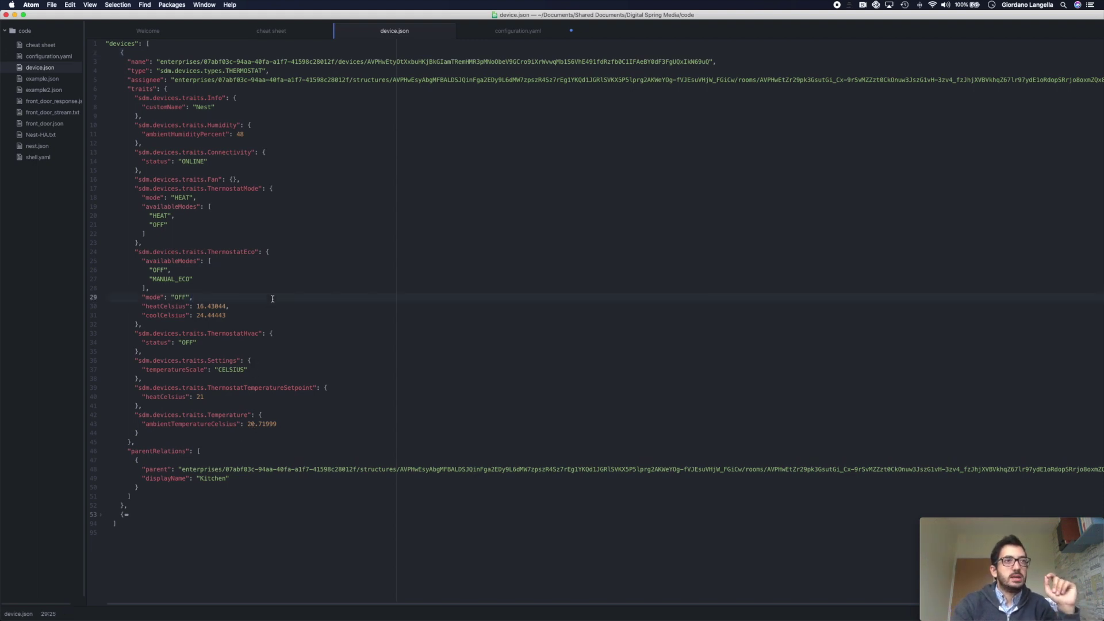
{"action": "double_click", "coordinate": [212, 425]}
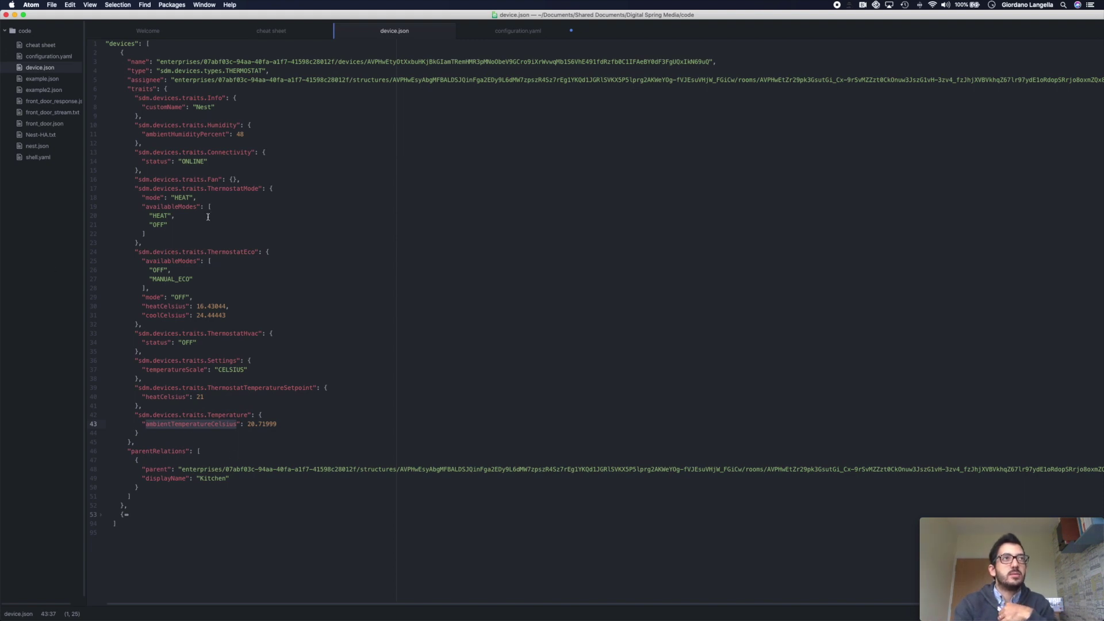
{"action": "left_click", "coordinate": [139, 62]}
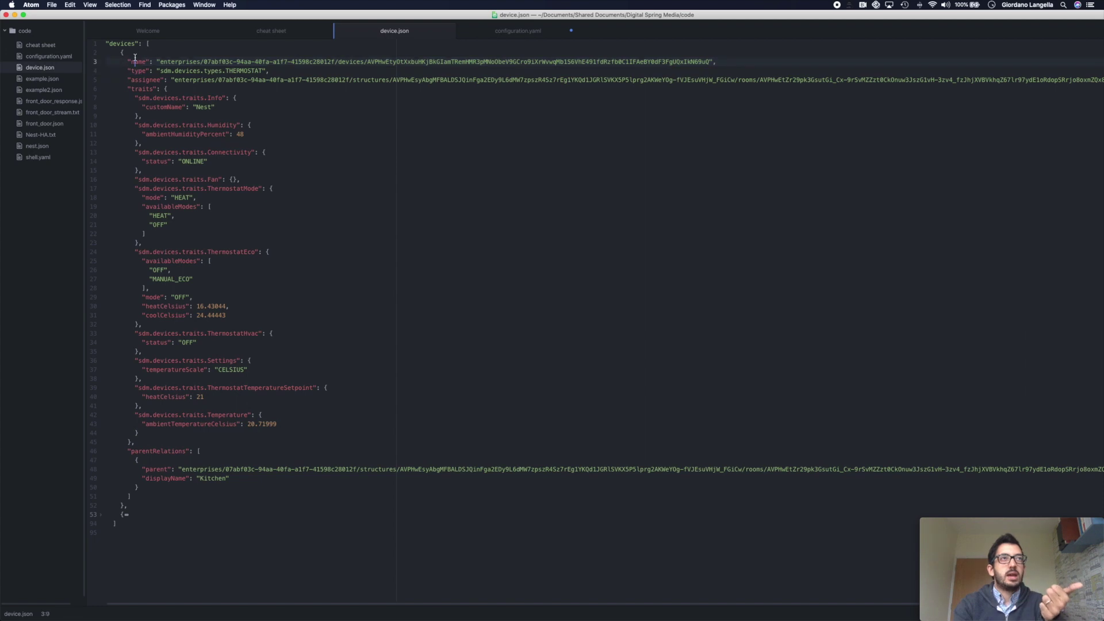
{"action": "left_click", "coordinate": [146, 80]}
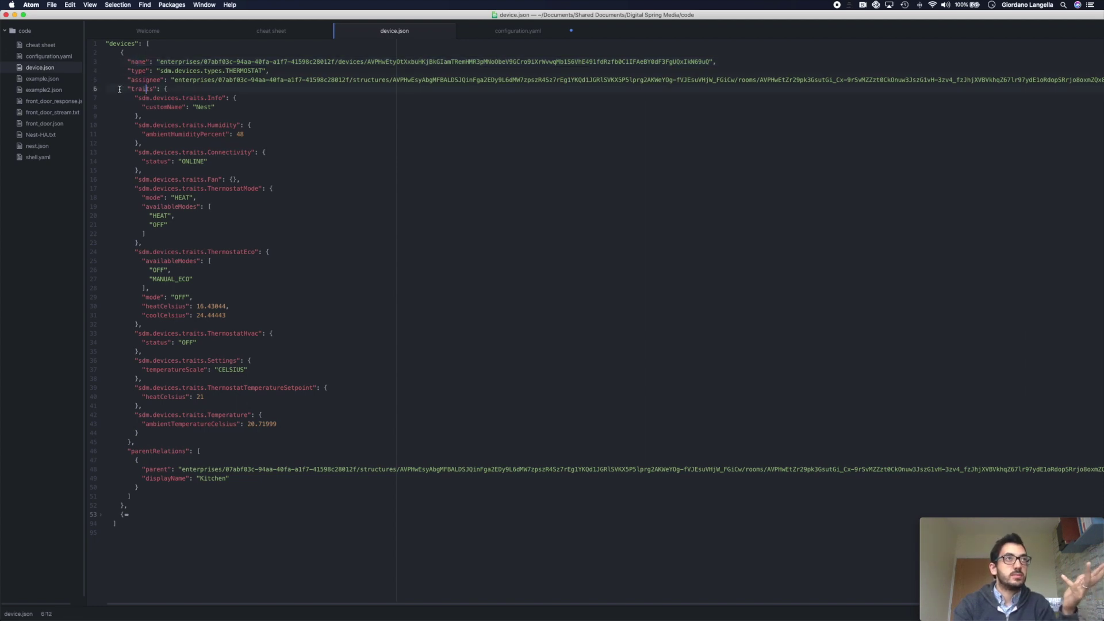
{"action": "left_click", "coordinate": [96, 89]}
{"action": "left_click", "coordinate": [99, 90]}
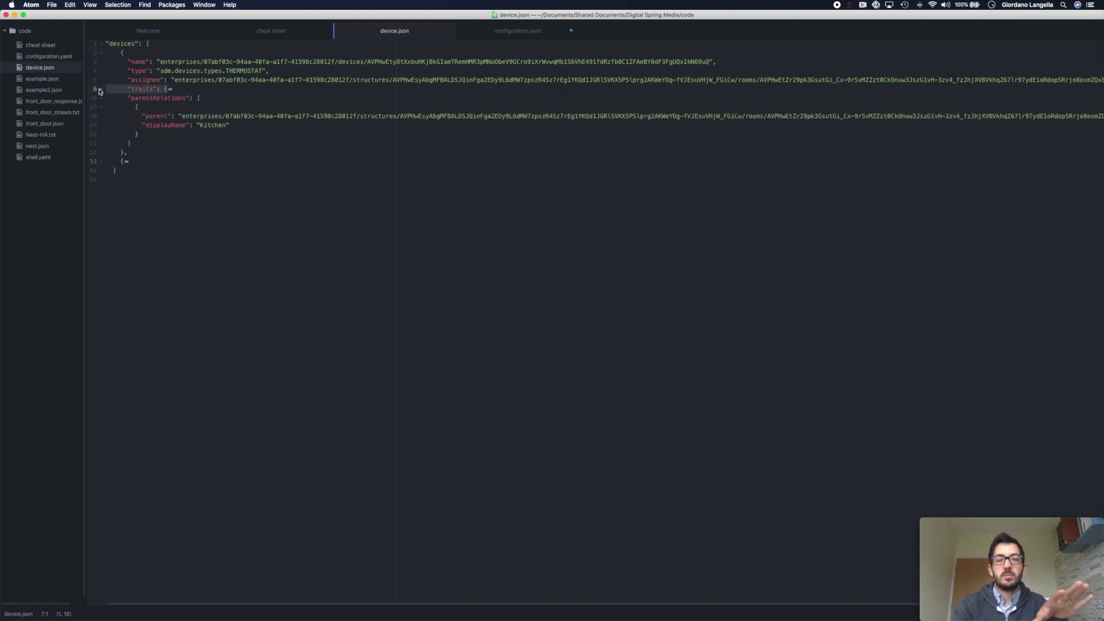
{"action": "left_click", "coordinate": [99, 90]}
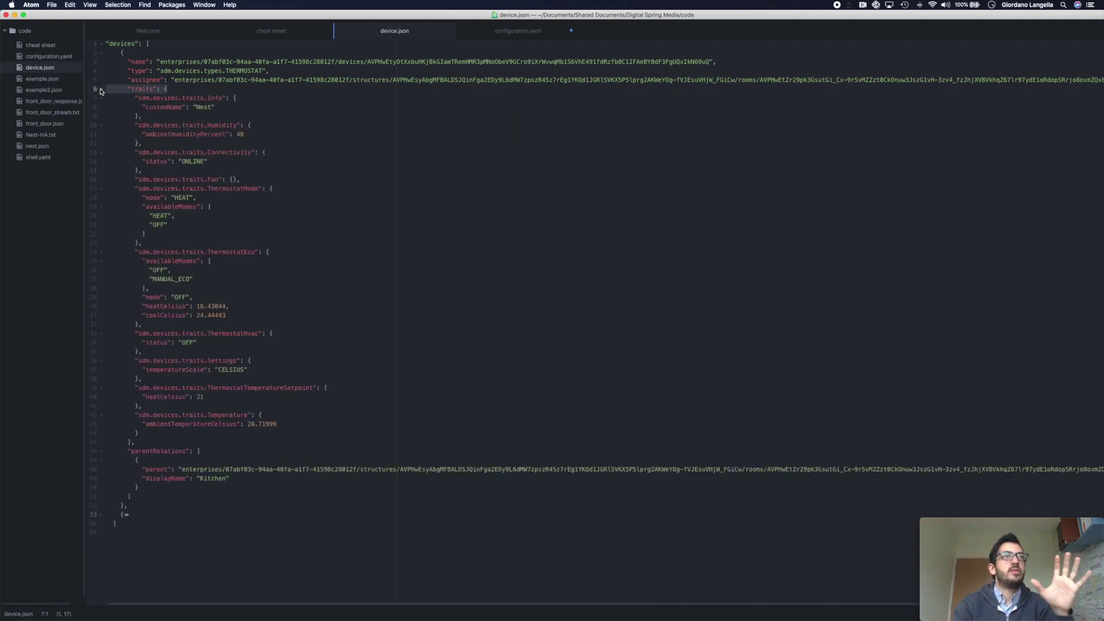
{"action": "left_click", "coordinate": [132, 89]}
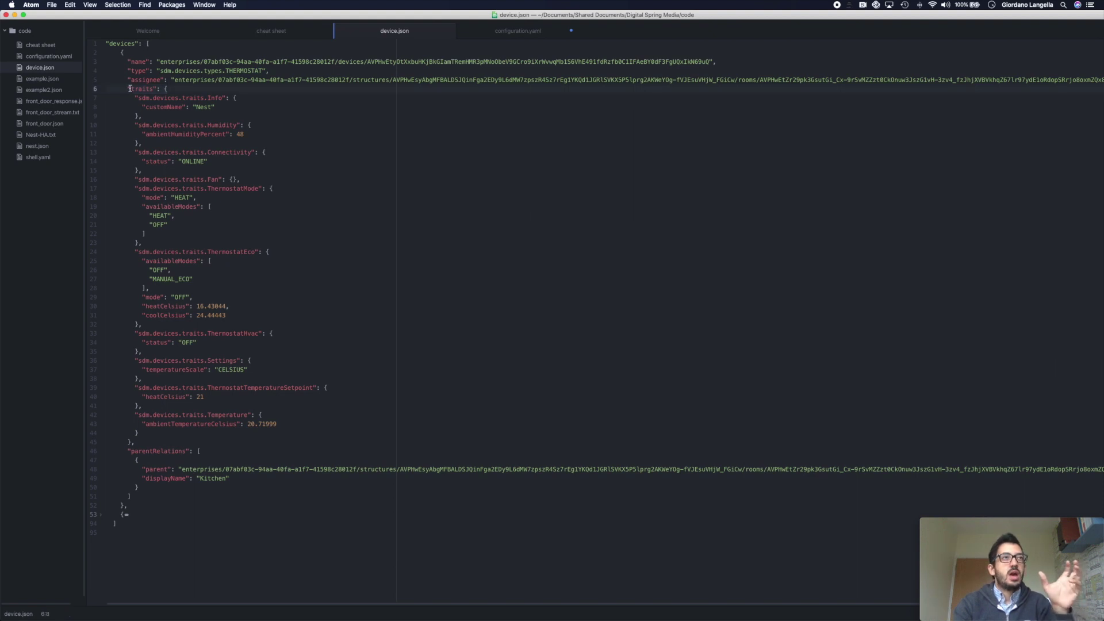
- Fold the Info, Humidity, Connectivity, ThermostatMode, ThermostatEco, Setpoint, Settings and ThermostatHvac traits
{"action": "left_click", "coordinate": [101, 102]}
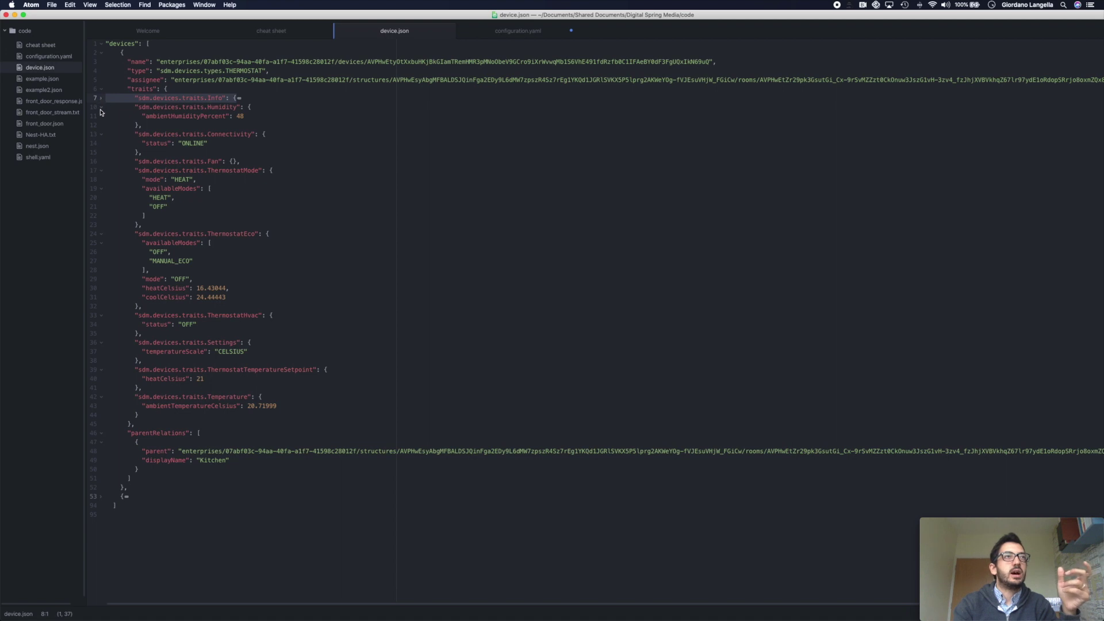
{"action": "left_click", "coordinate": [102, 109]}
{"action": "left_click", "coordinate": [103, 117]}
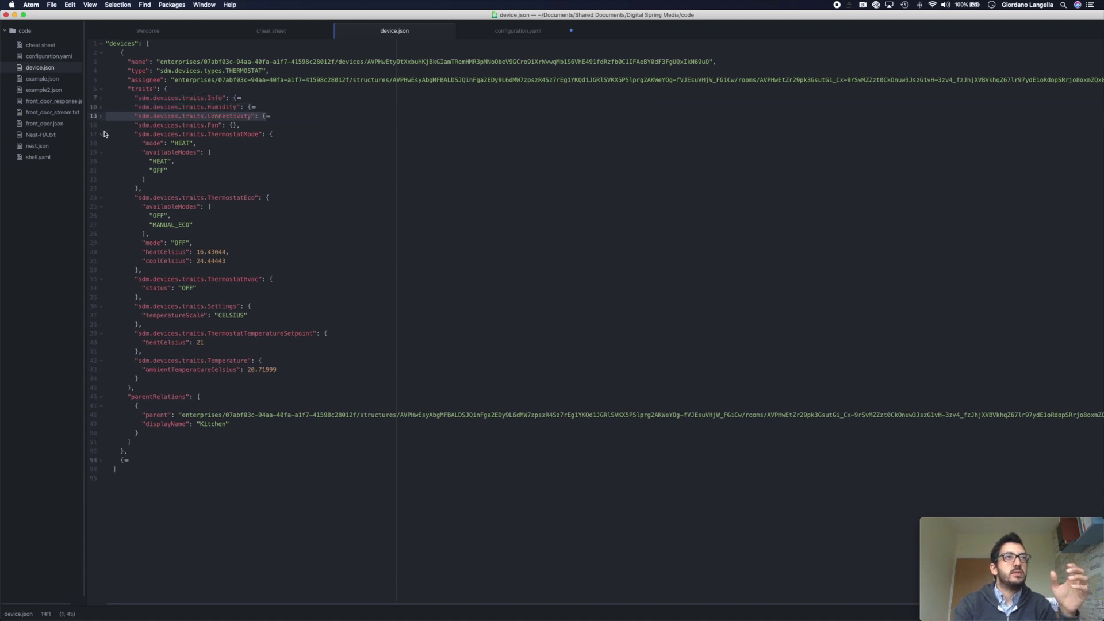
{"action": "left_click", "coordinate": [102, 136]}
{"action": "left_click", "coordinate": [102, 144]}
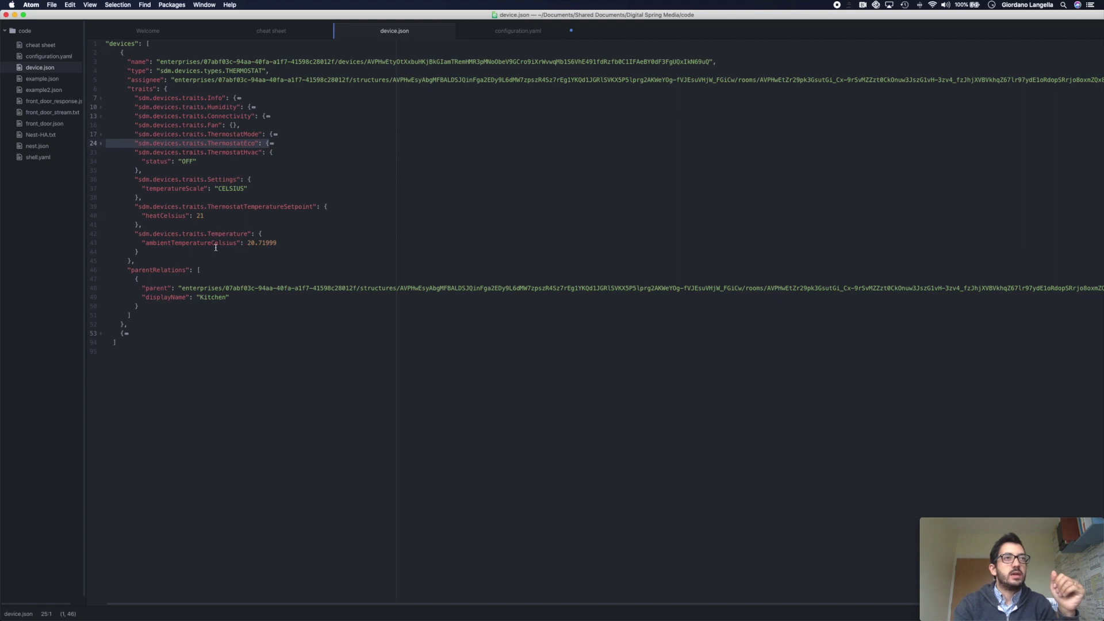
{"action": "left_click", "coordinate": [102, 207]}
{"action": "left_click", "coordinate": [101, 181]}
{"action": "left_click", "coordinate": [101, 153]}
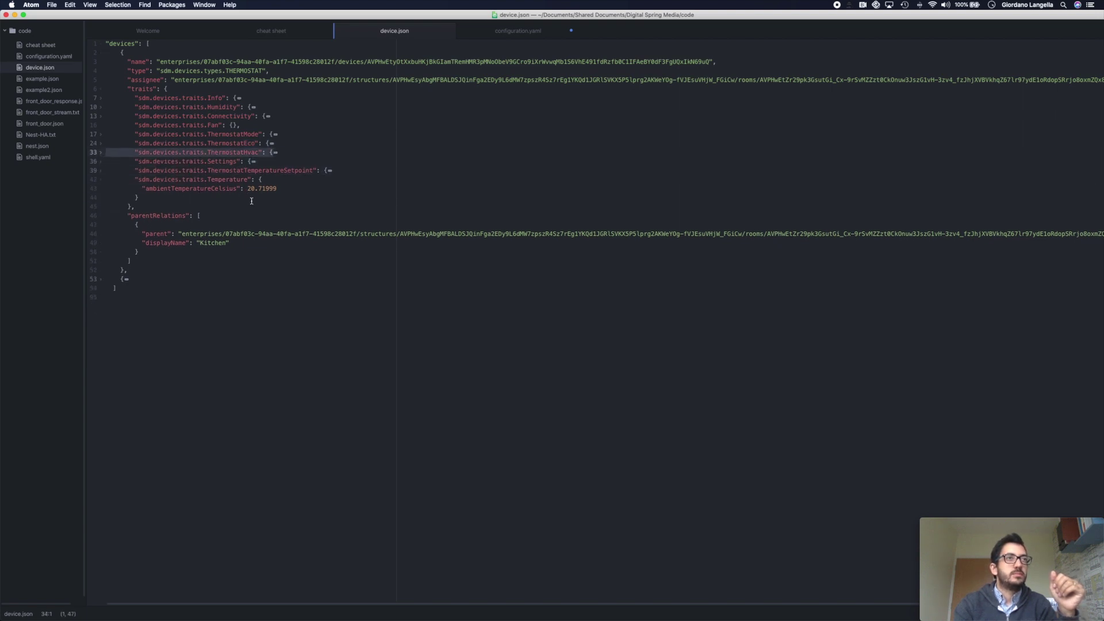
- Select the traits, sdm.devices.traits.Temperature and ambientTemperatureCelsius key names for the template
{"action": "double_click", "coordinate": [170, 180]}
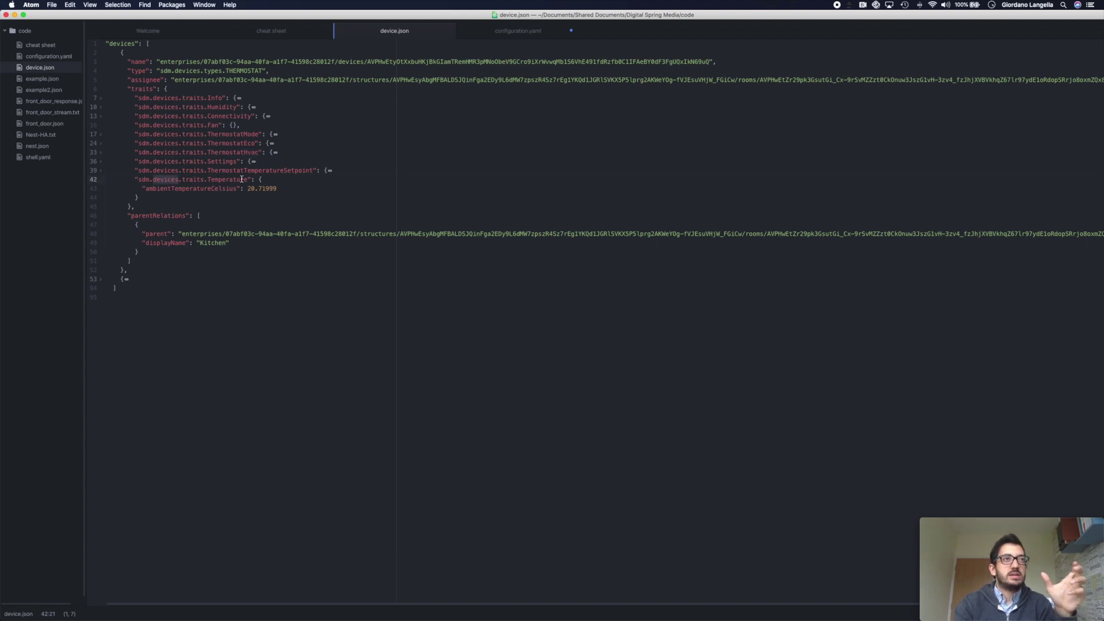
{"action": "double_click", "coordinate": [221, 181]}
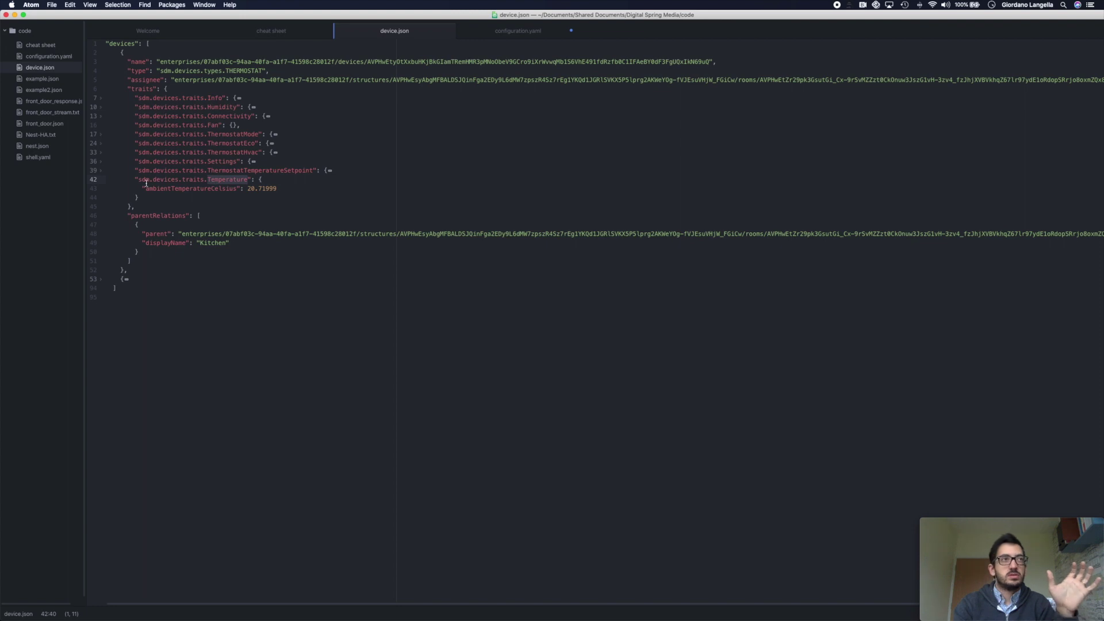
{"action": "left_click_drag", "start_coordinate": [138, 180], "coordinate": [247, 177]}
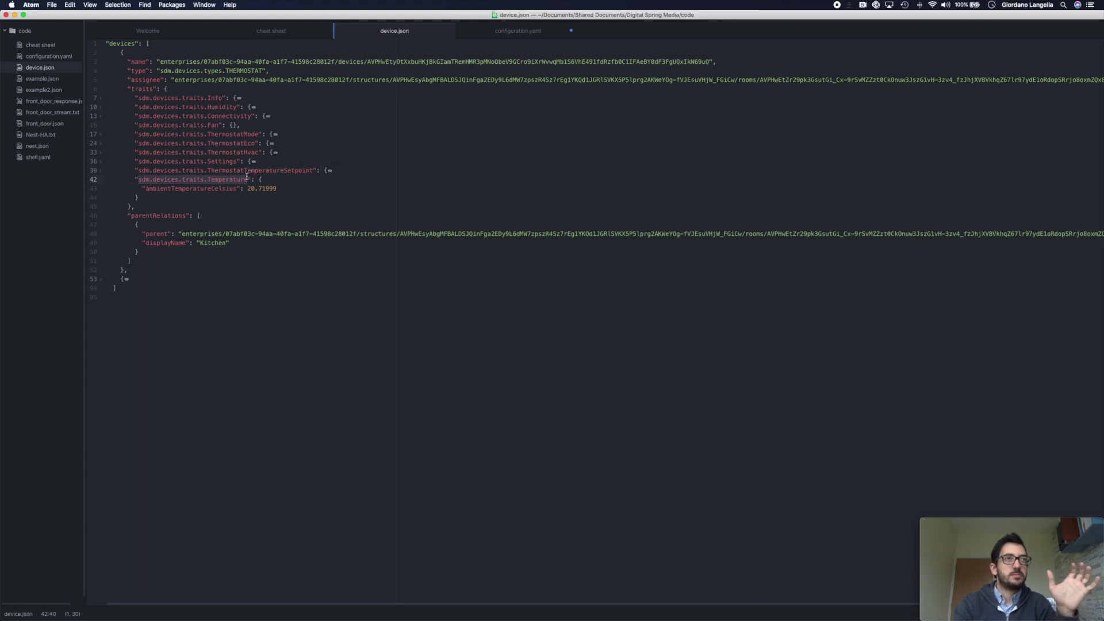
{"action": "double_click", "coordinate": [218, 189]}
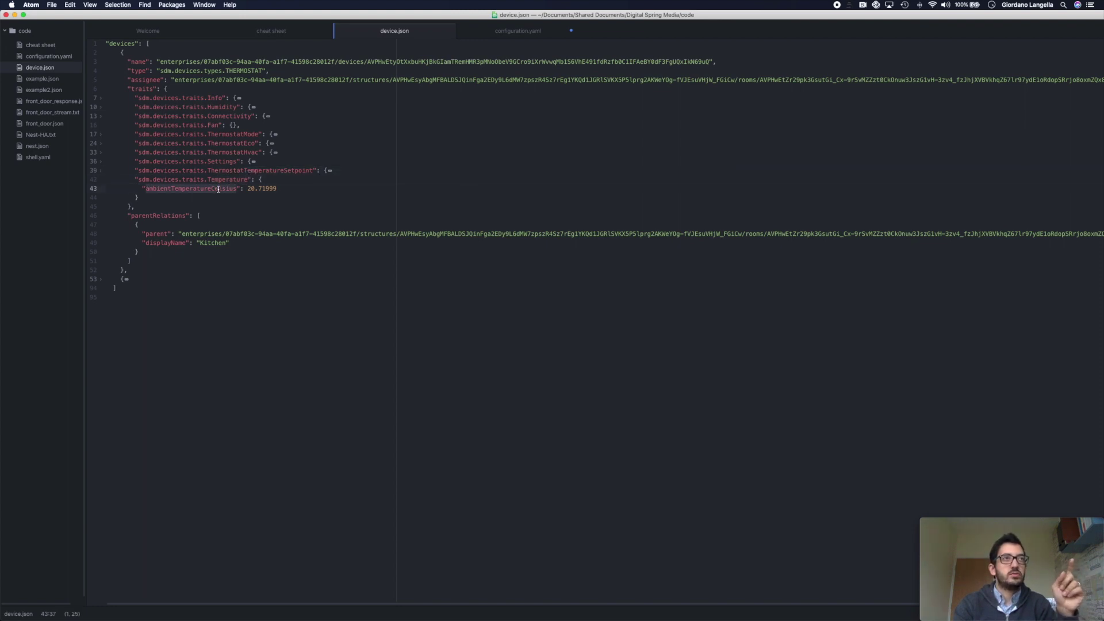
{"action": "double_click", "coordinate": [143, 90]}
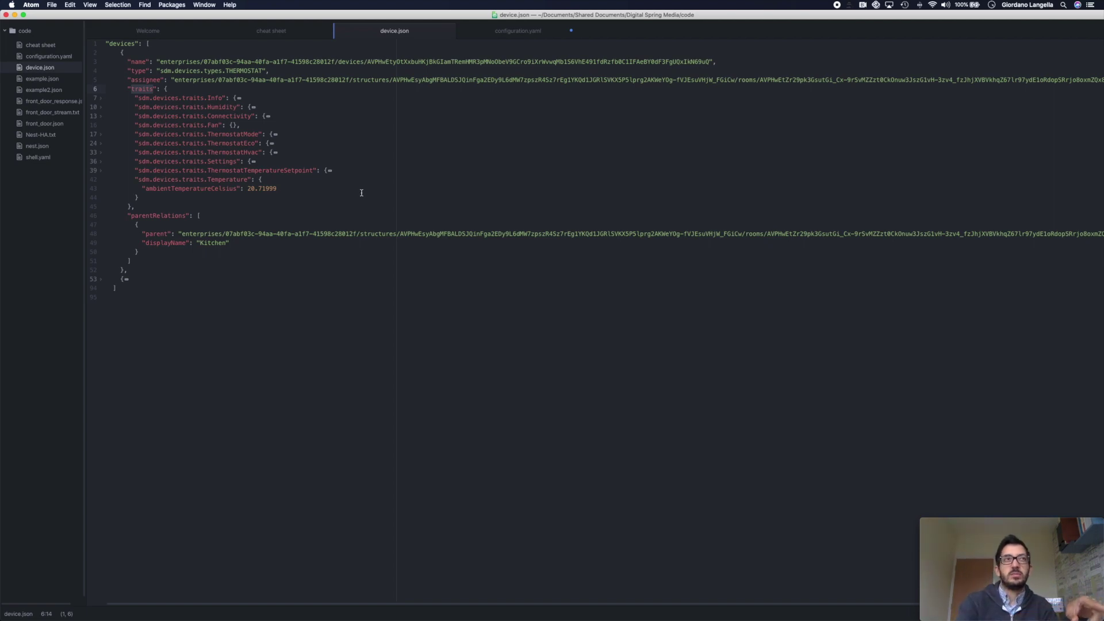
{"action": "key", "text": "super+Tab"}
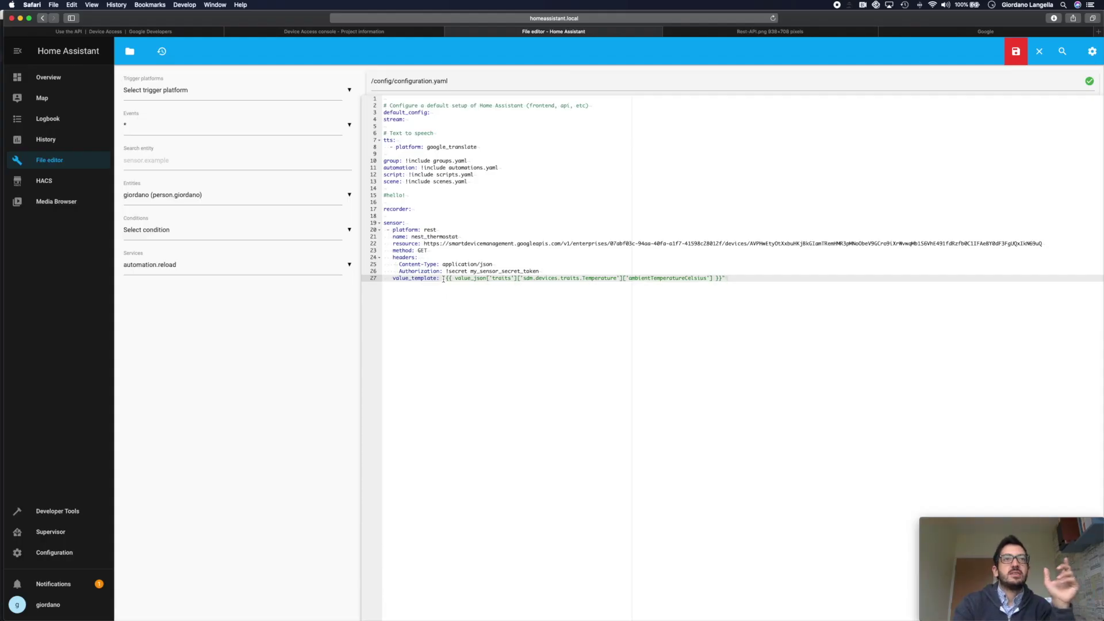
{"action": "left_click_drag", "start_coordinate": [443, 279], "coordinate": [452, 278]}
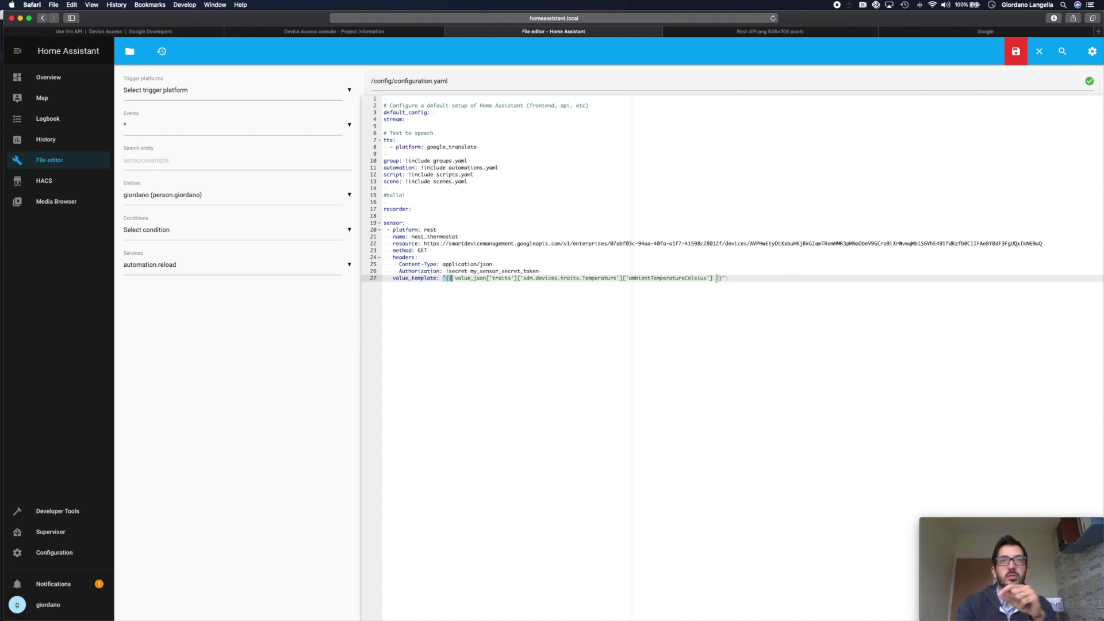
{"action": "left_click_drag", "start_coordinate": [716, 278], "coordinate": [727, 279]}
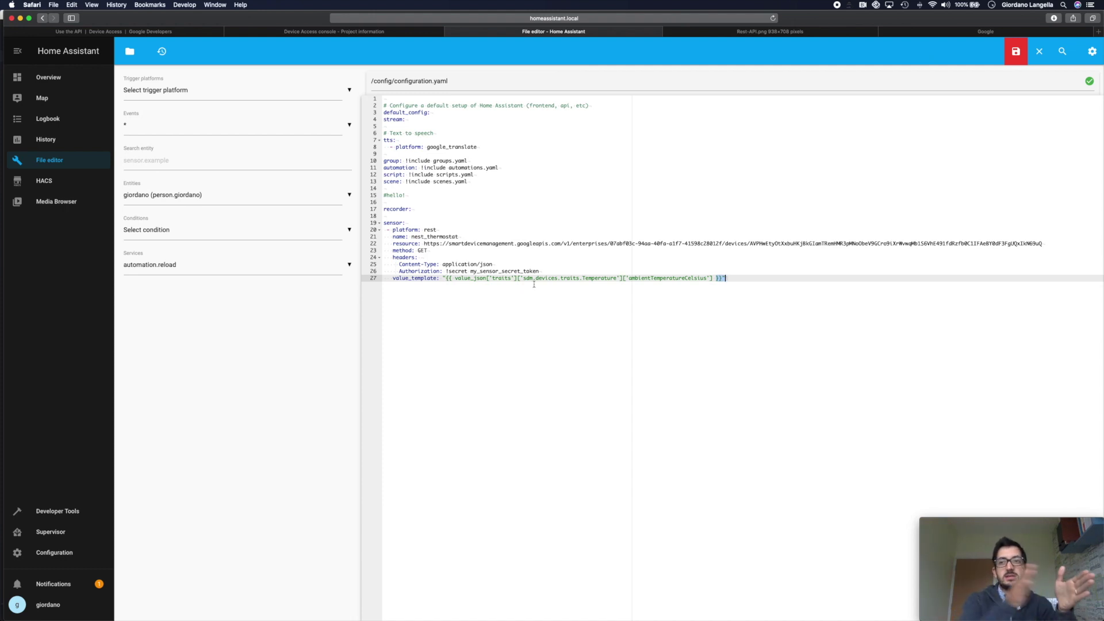
{"action": "left_click", "coordinate": [482, 278]}
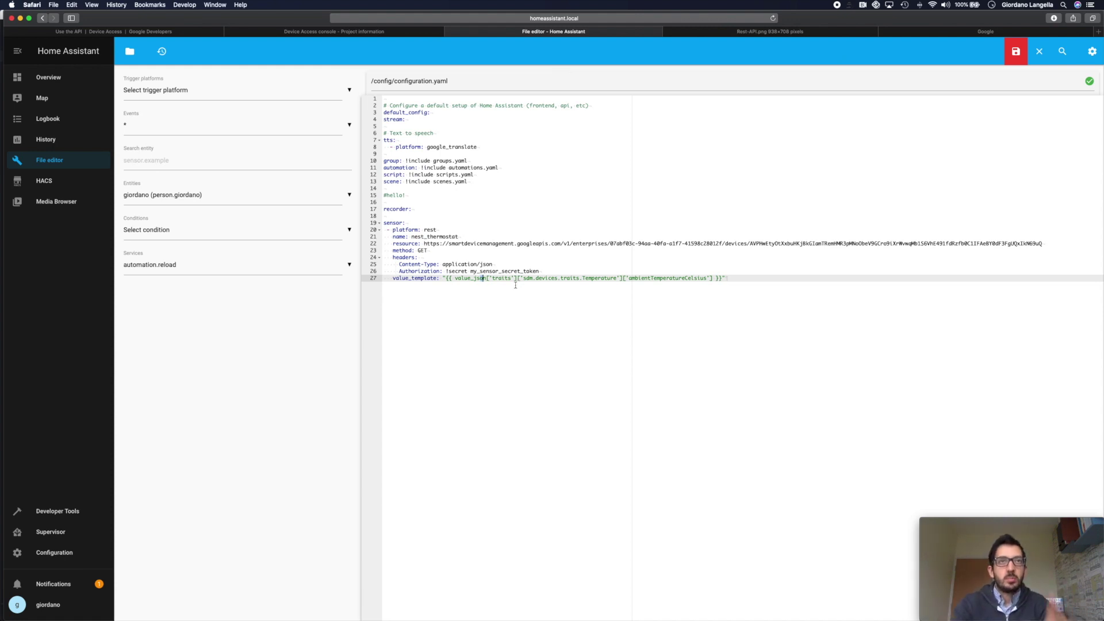
{"action": "left_click_drag", "start_coordinate": [455, 278], "coordinate": [488, 279]}
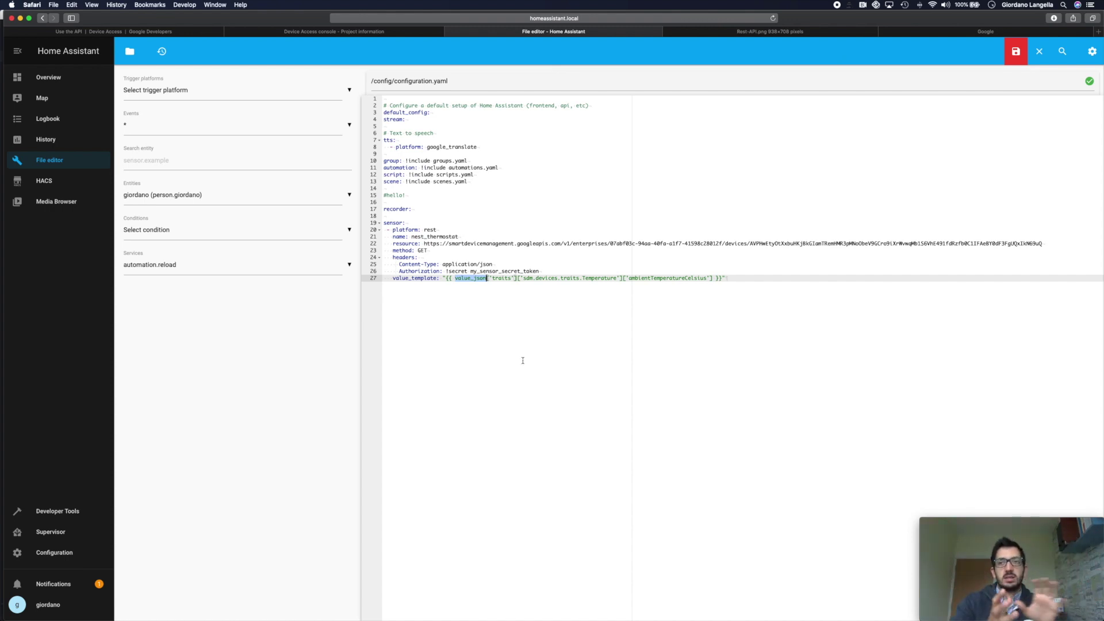
{"action": "left_click", "coordinate": [507, 304]}
{"action": "double_click", "coordinate": [502, 278]}
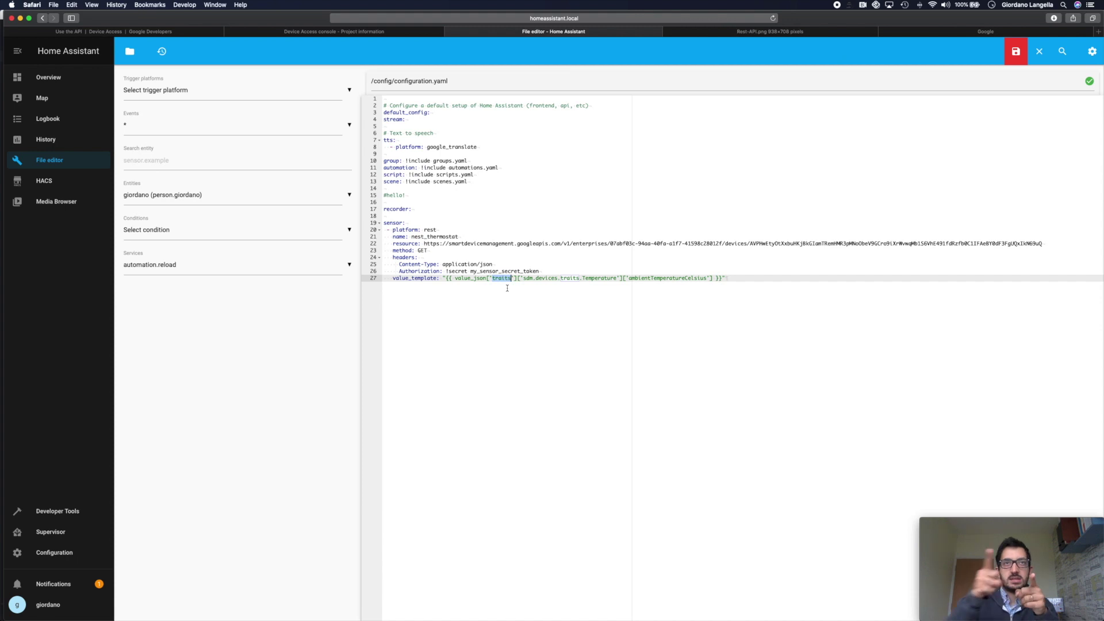
{"action": "left_click_drag", "start_coordinate": [524, 279], "coordinate": [617, 277]}
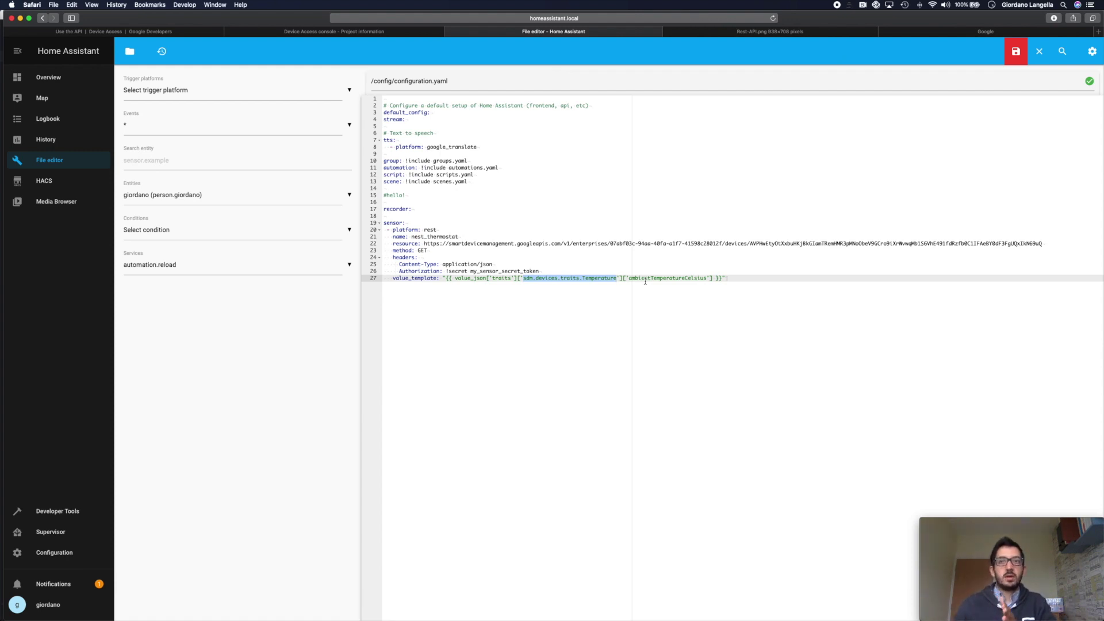
{"action": "left_click", "coordinate": [713, 272]}
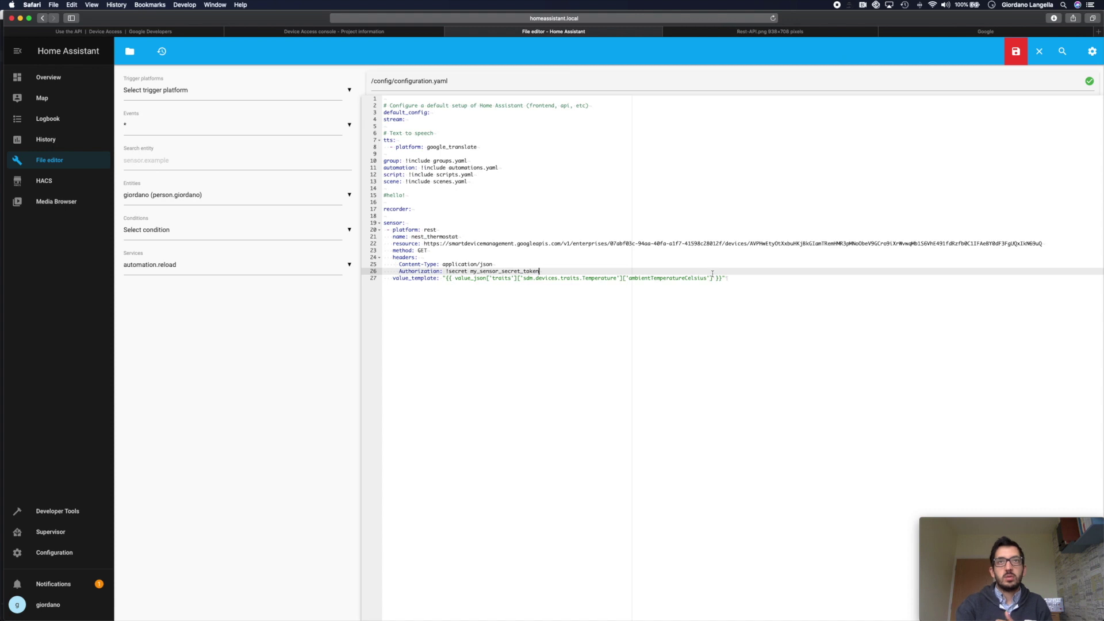
{"action": "left_click", "coordinate": [712, 278]}
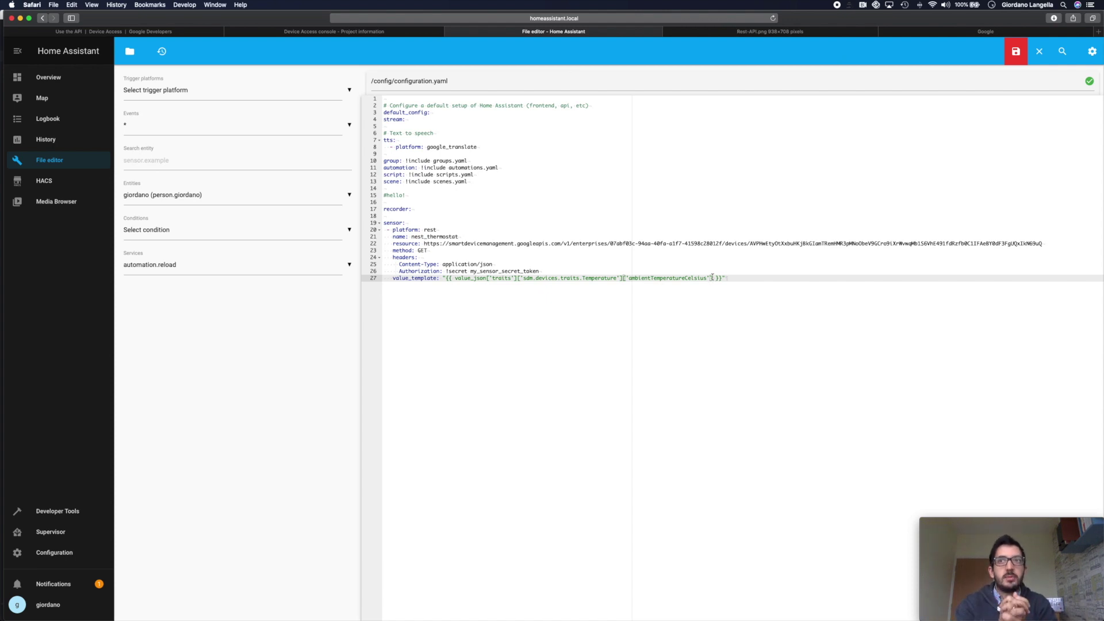
{"action": "left_click", "coordinate": [772, 285]}
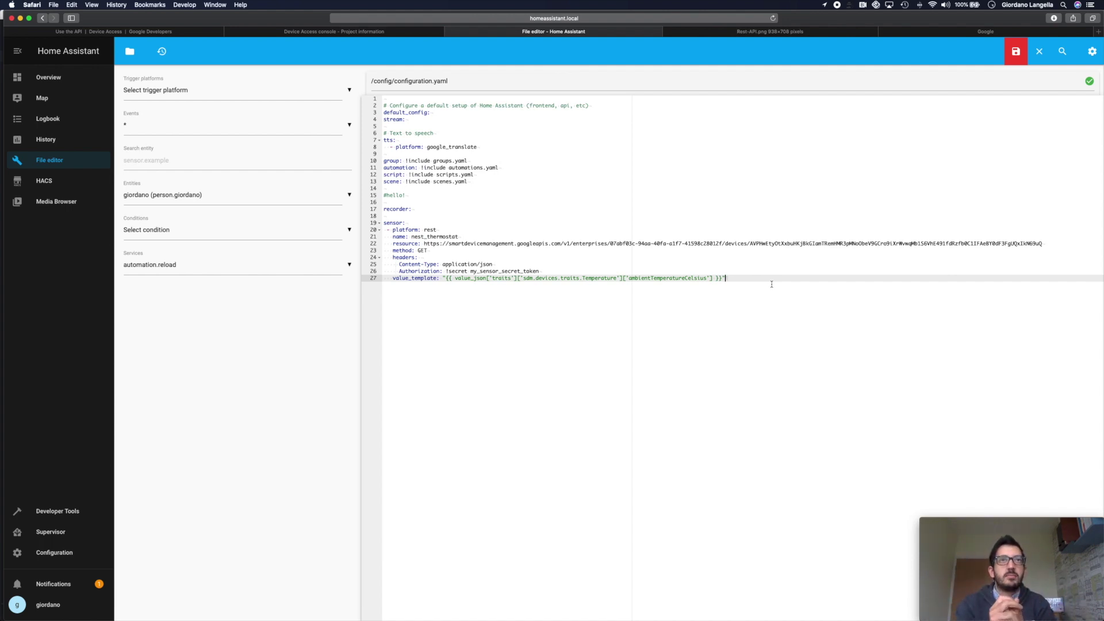
{"action": "type", "text": "json_attributes:     - traits"}
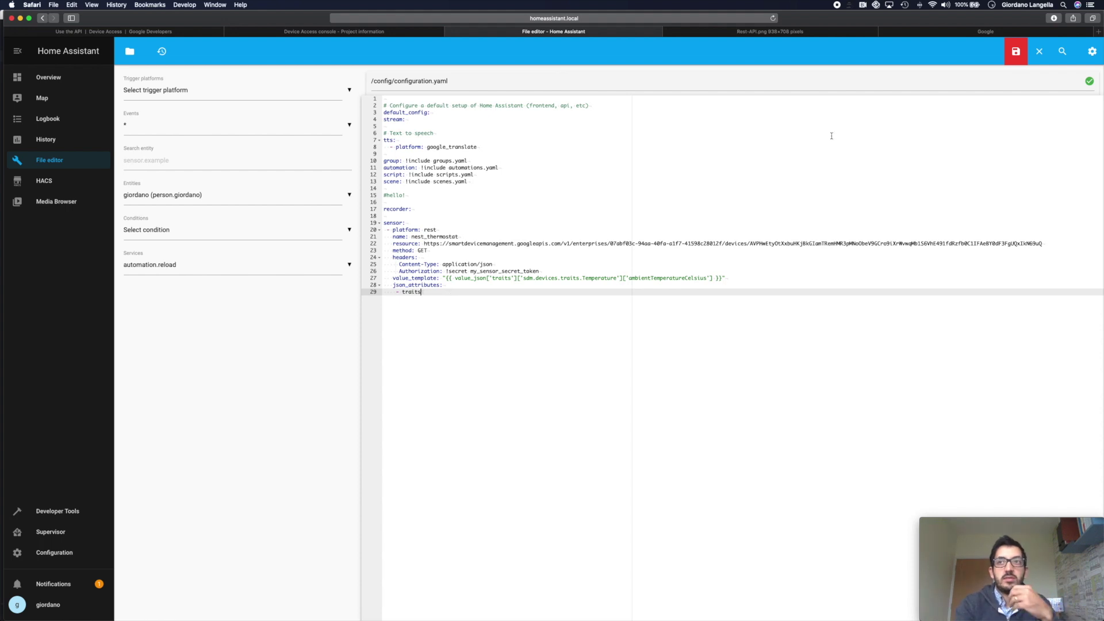
- Save configuration.yaml with the traits json_attributes added to nest_thermostat
{"action": "key", "text": "super+s"}
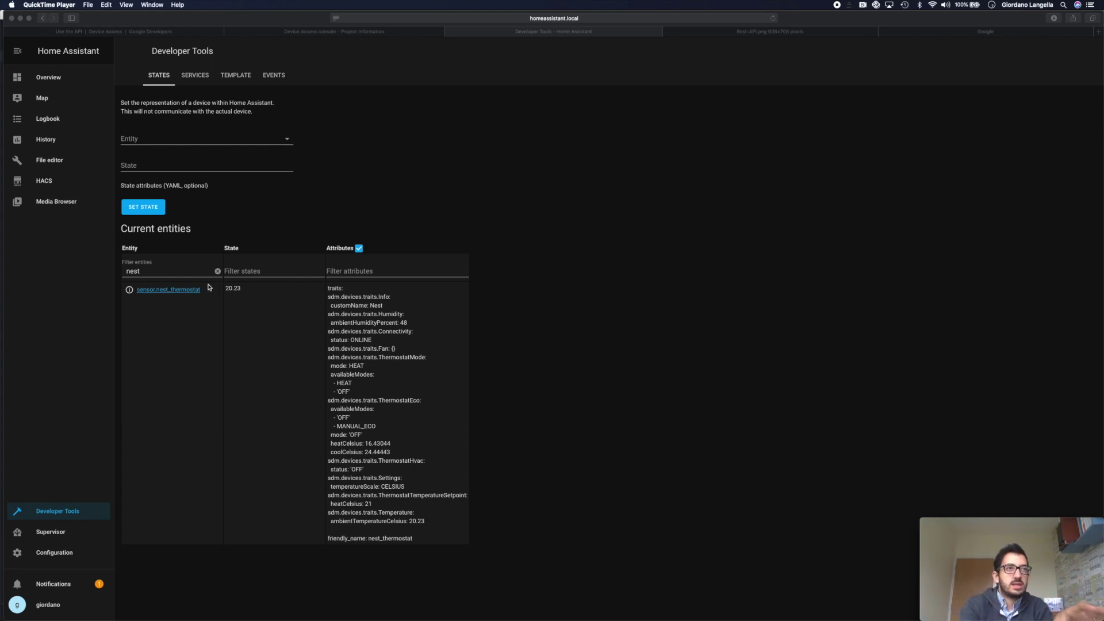
- Highlight the ambientTemperatureCelsius value 20.23 on the Home Assistant page
{"action": "left_click", "coordinate": [234, 290]}
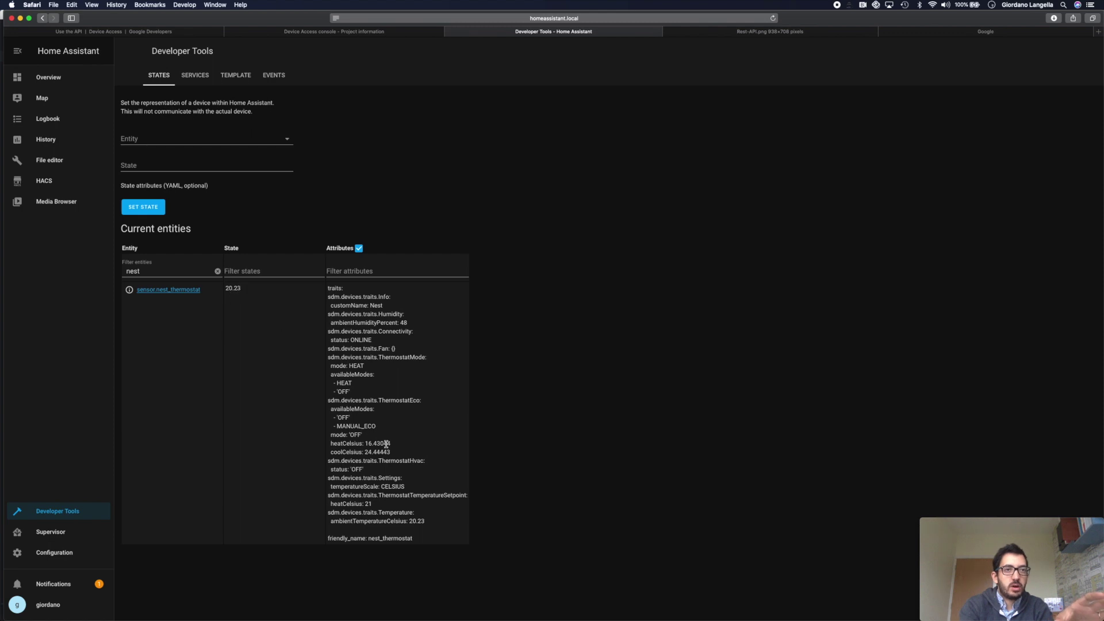
{"action": "left_click_drag", "start_coordinate": [328, 524], "coordinate": [431, 522]}
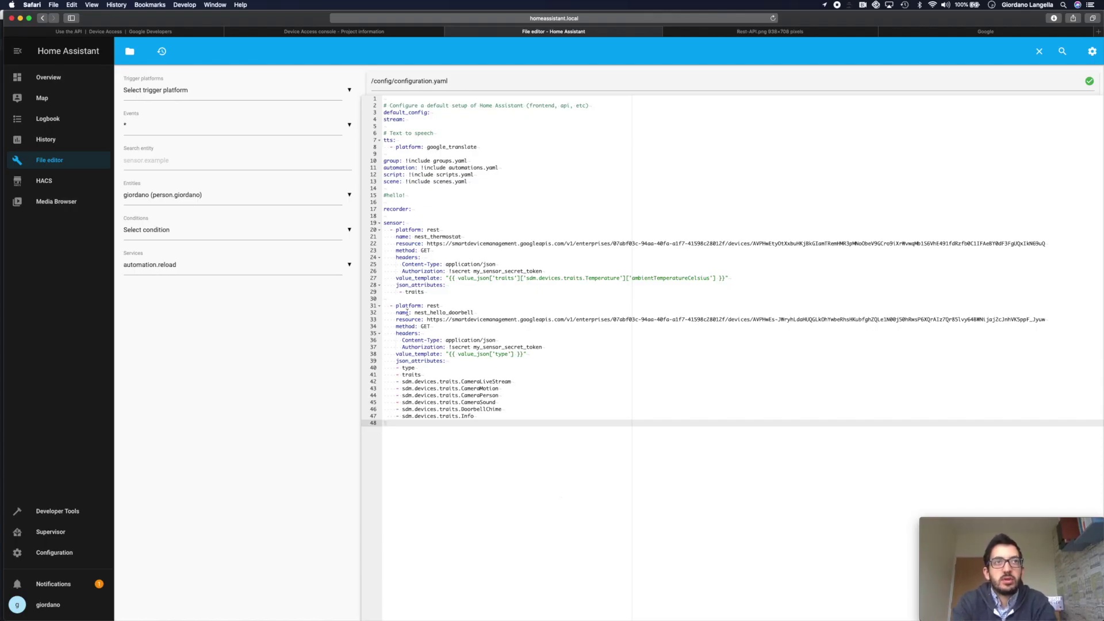
{"action": "left_click_drag", "start_coordinate": [385, 299], "coordinate": [441, 306]}
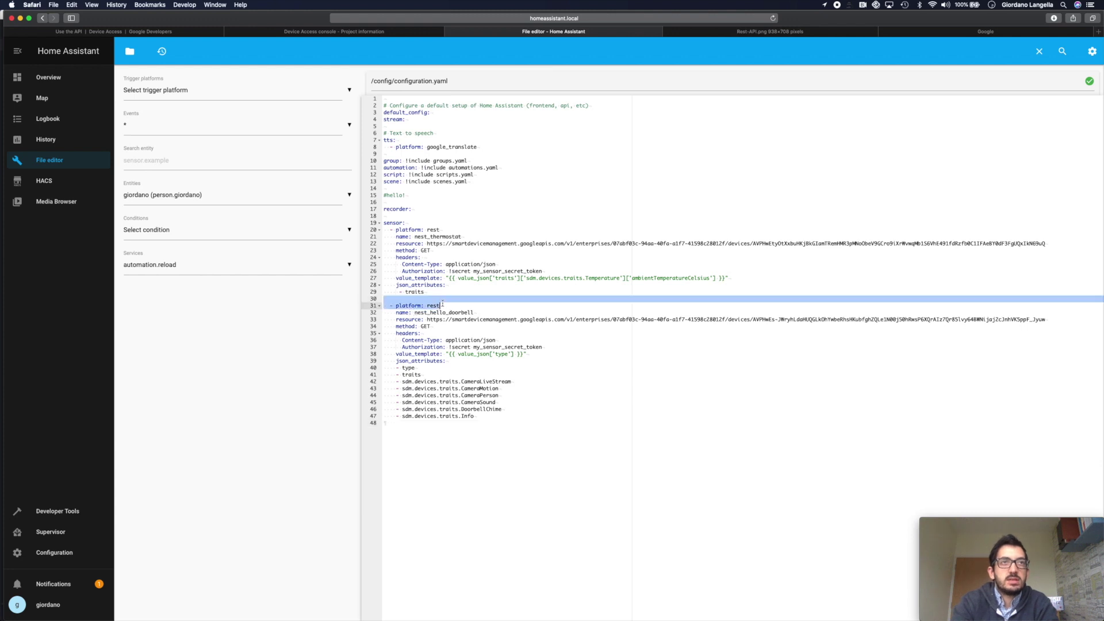
{"action": "left_click", "coordinate": [460, 306]}
{"action": "left_click", "coordinate": [416, 314]}
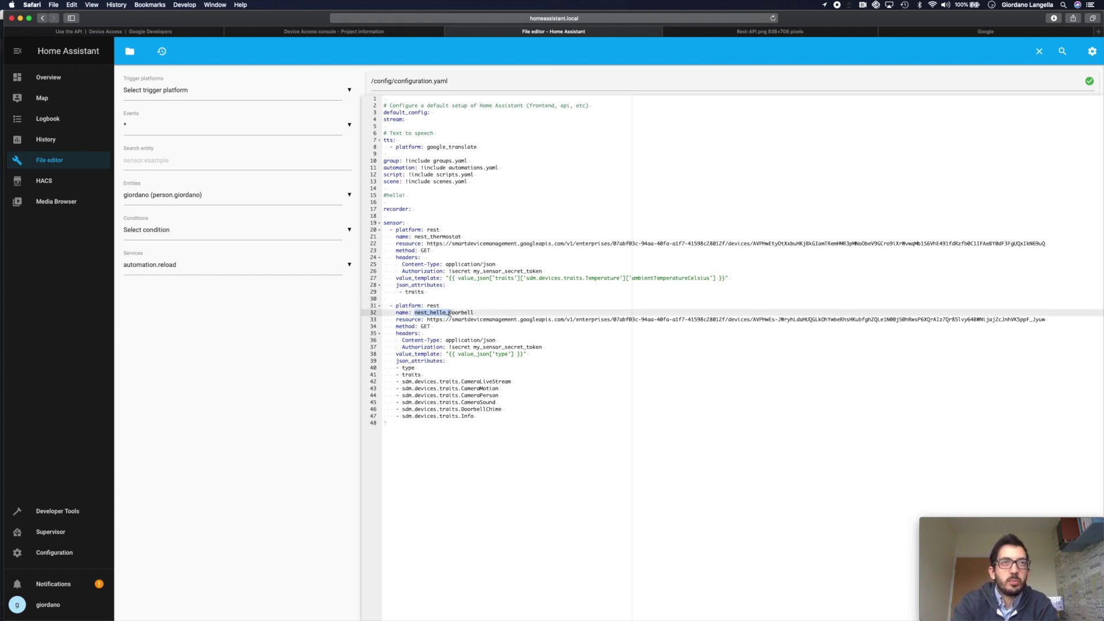
{"action": "left_click_drag", "start_coordinate": [426, 320], "coordinate": [461, 321]}
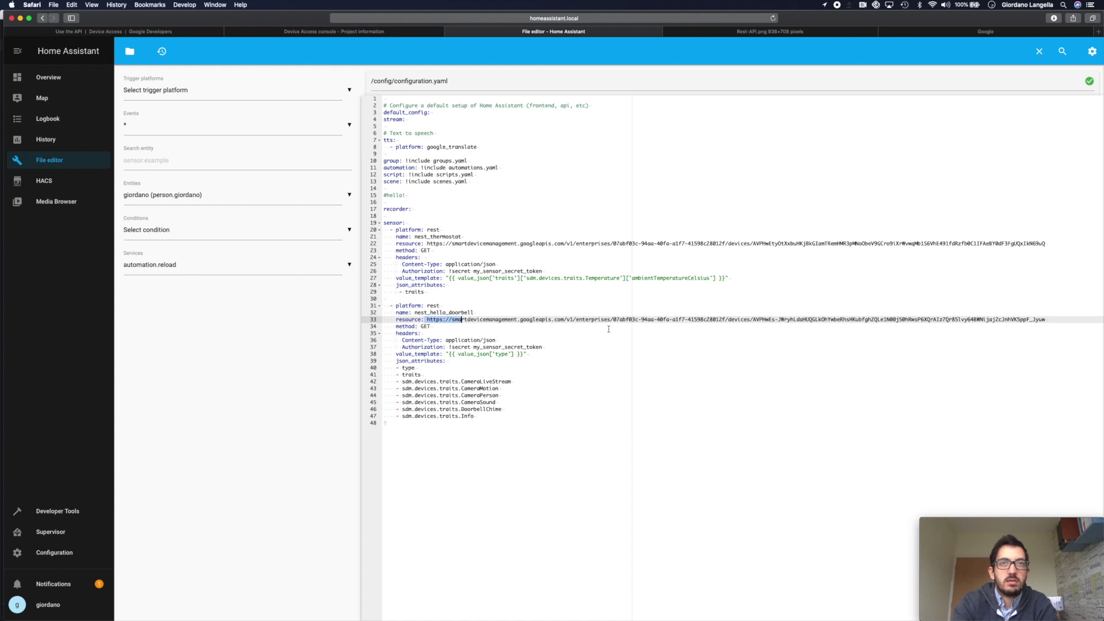
{"action": "left_click_drag", "start_coordinate": [614, 320], "coordinate": [754, 320]}
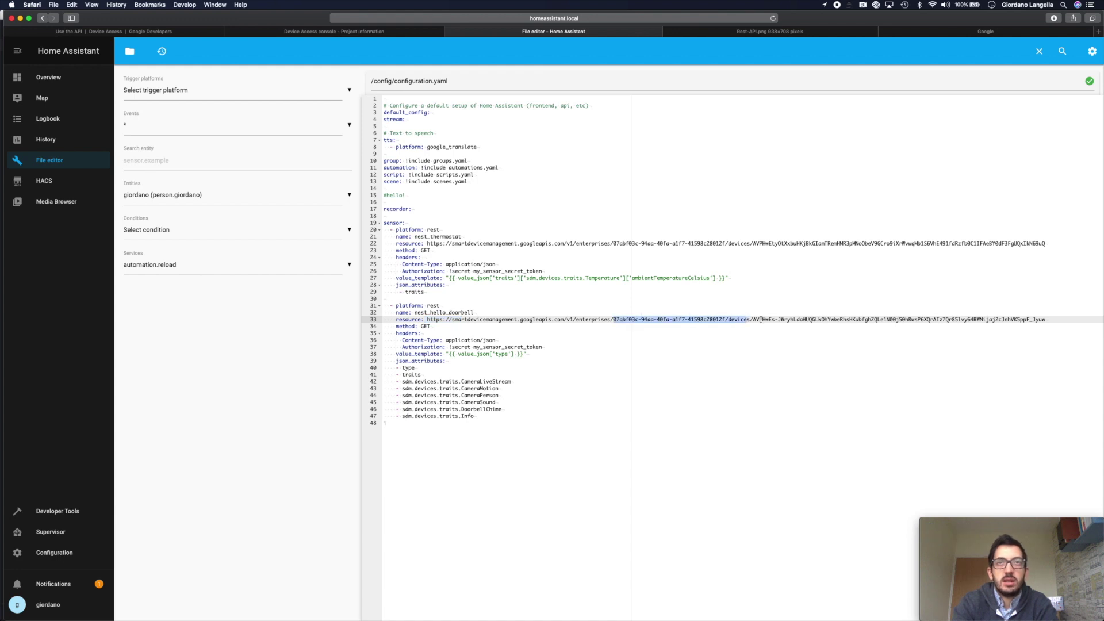
{"action": "left_click", "coordinate": [753, 320]}
{"action": "left_click", "coordinate": [1055, 321], "text": "shift"}
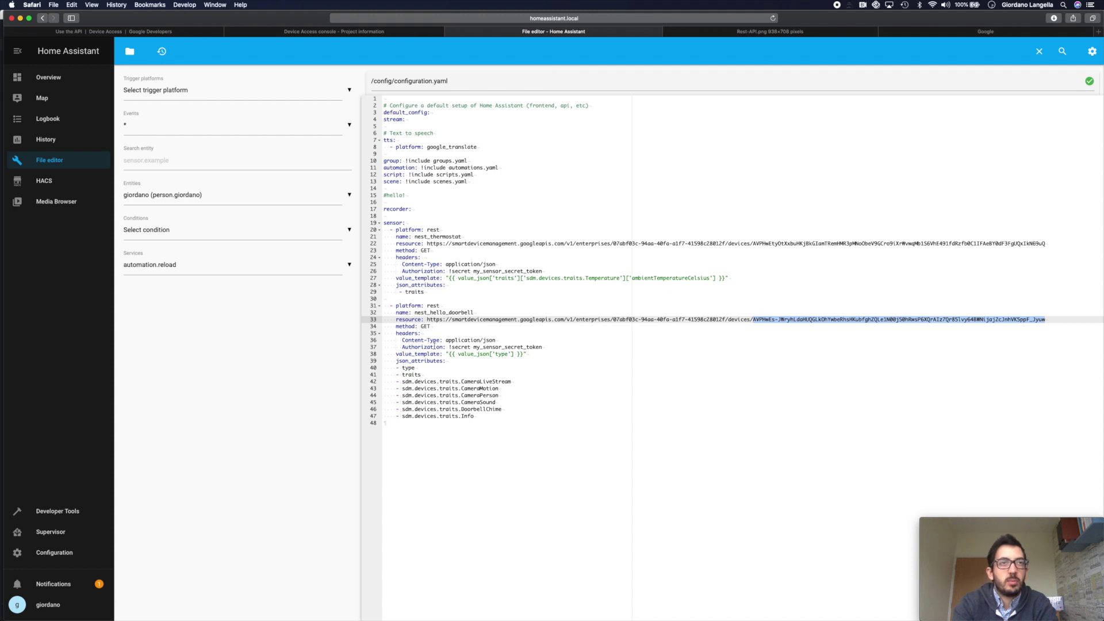
{"action": "left_click", "coordinate": [432, 333]}
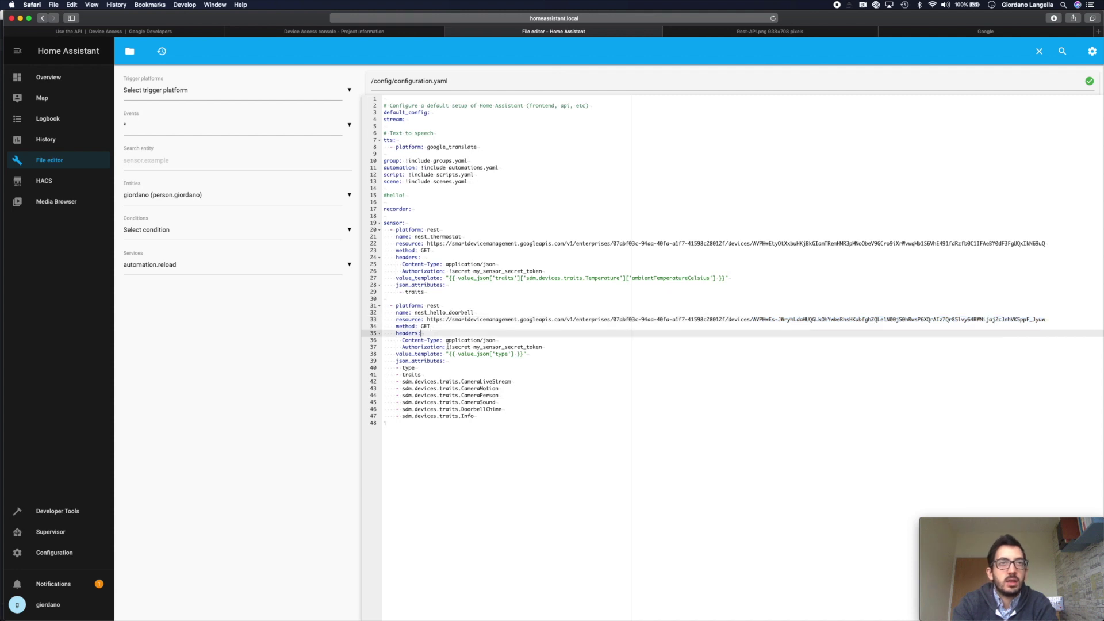
{"action": "mouse_move", "coordinate": [549, 355]}
{"action": "left_mouse_down"}
{"action": "mouse_move", "coordinate": [384, 340]}
{"action": "mouse_move", "coordinate": [403, 354]}
{"action": "mouse_move", "coordinate": [540, 352]}
{"action": "left_mouse_up"}
{"action": "left_click", "coordinate": [565, 359]}
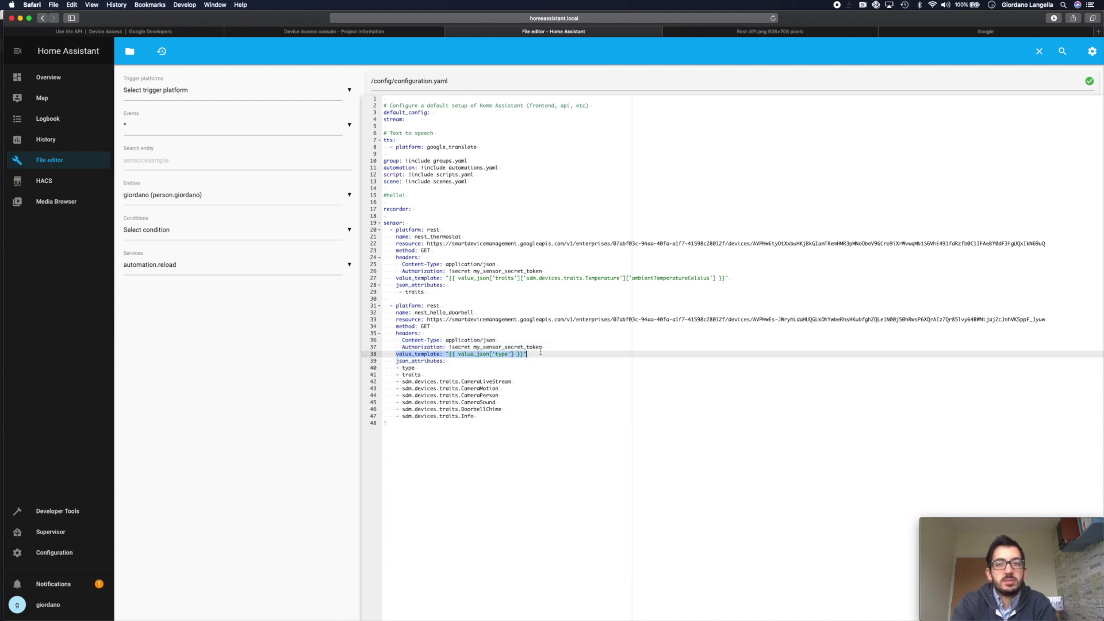
{"action": "left_click", "coordinate": [528, 355]}
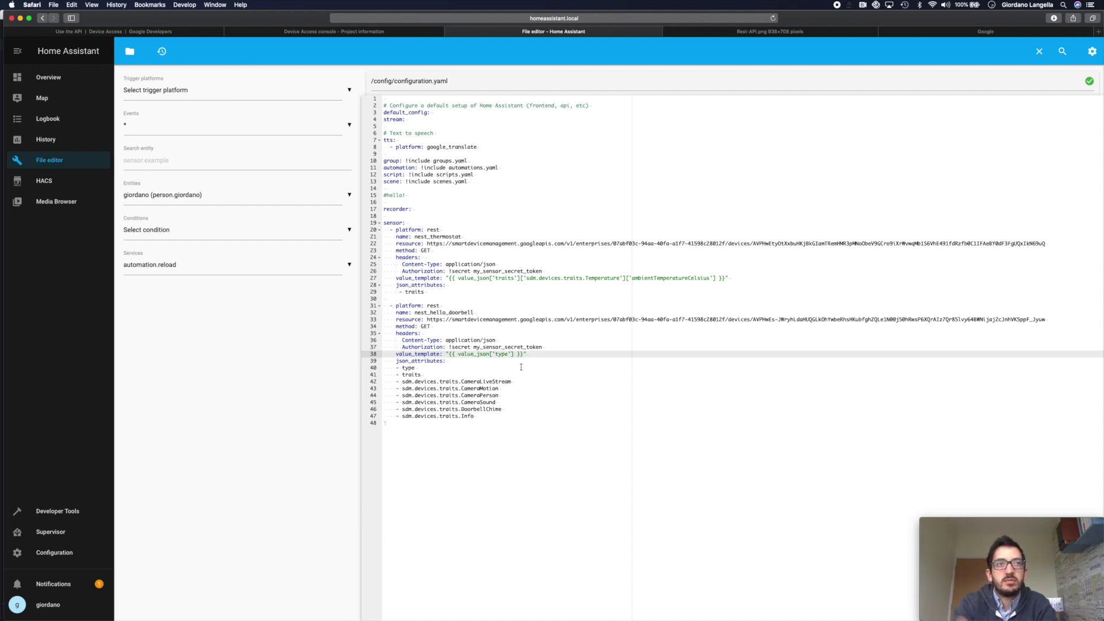
{"action": "left_click_drag", "start_coordinate": [397, 365], "coordinate": [493, 419]}
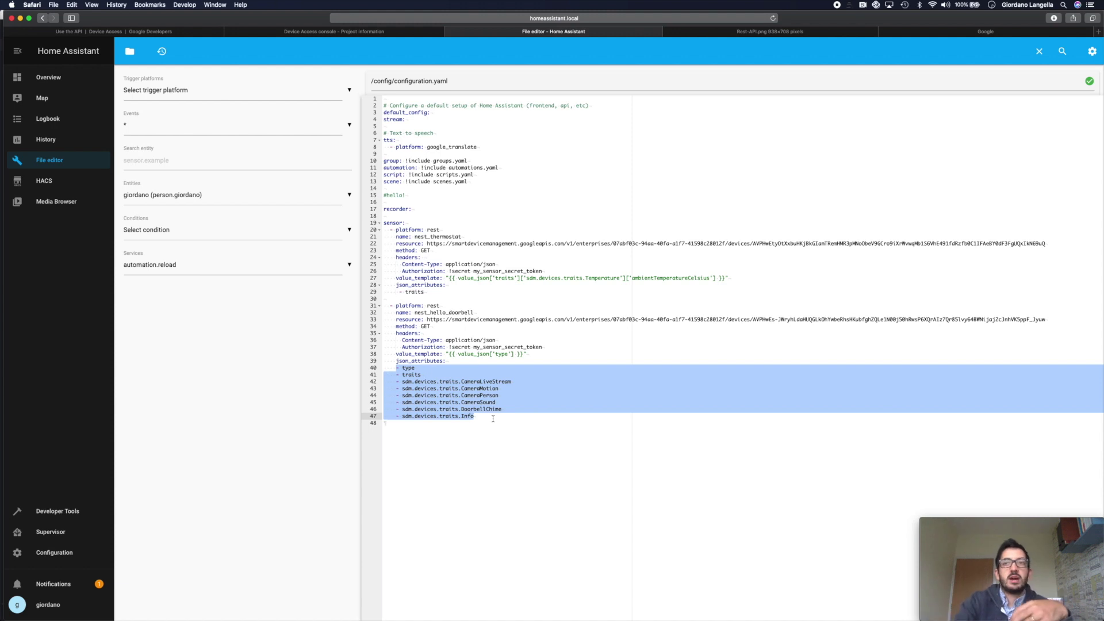
{"action": "left_click", "coordinate": [585, 424]}
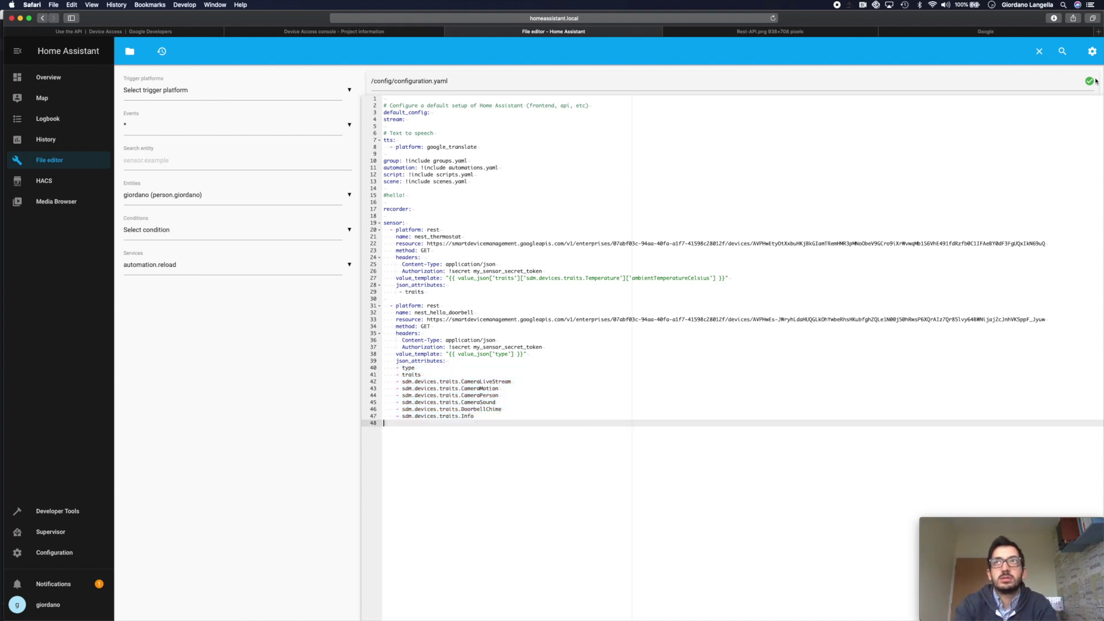
{"action": "key", "text": "super+1"}
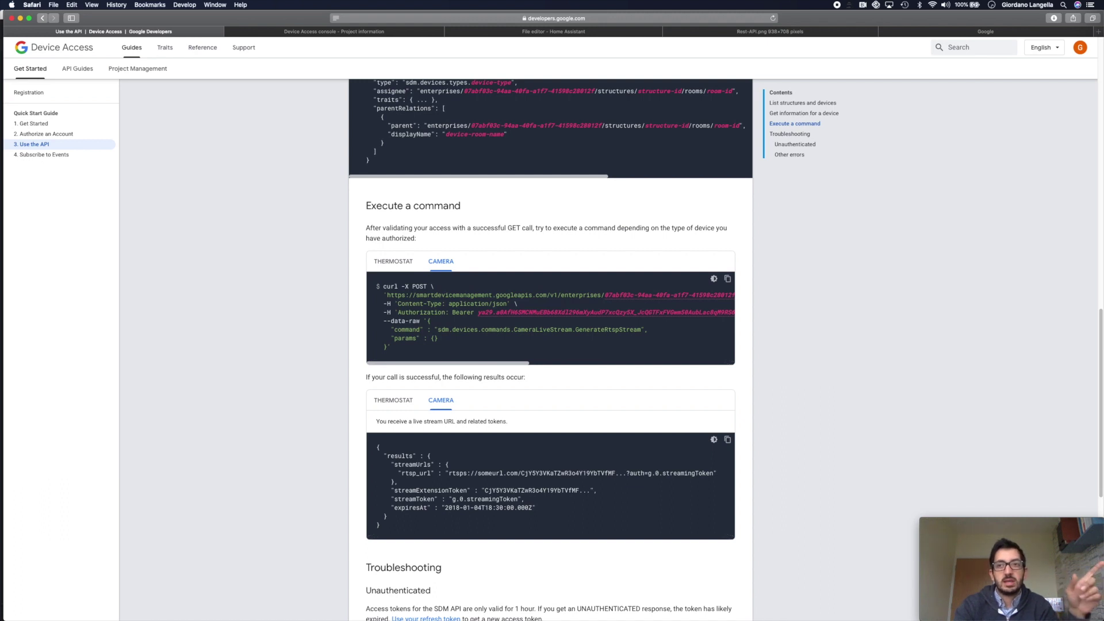
- Copy the Camera GenerateRtspStream curl command from the Device Access docs
{"action": "left_click", "coordinate": [728, 280]}
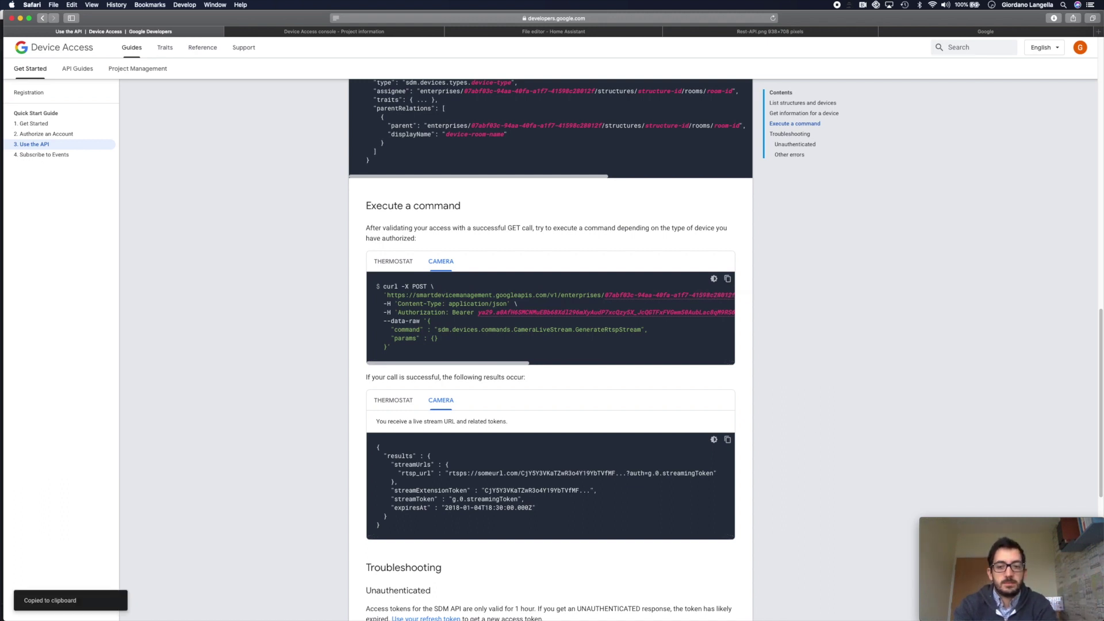
- Run the GenerateRtspStream curl request in Terminal and copy the returned JSON stream response
{"action": "key", "text": "super+Tab"}
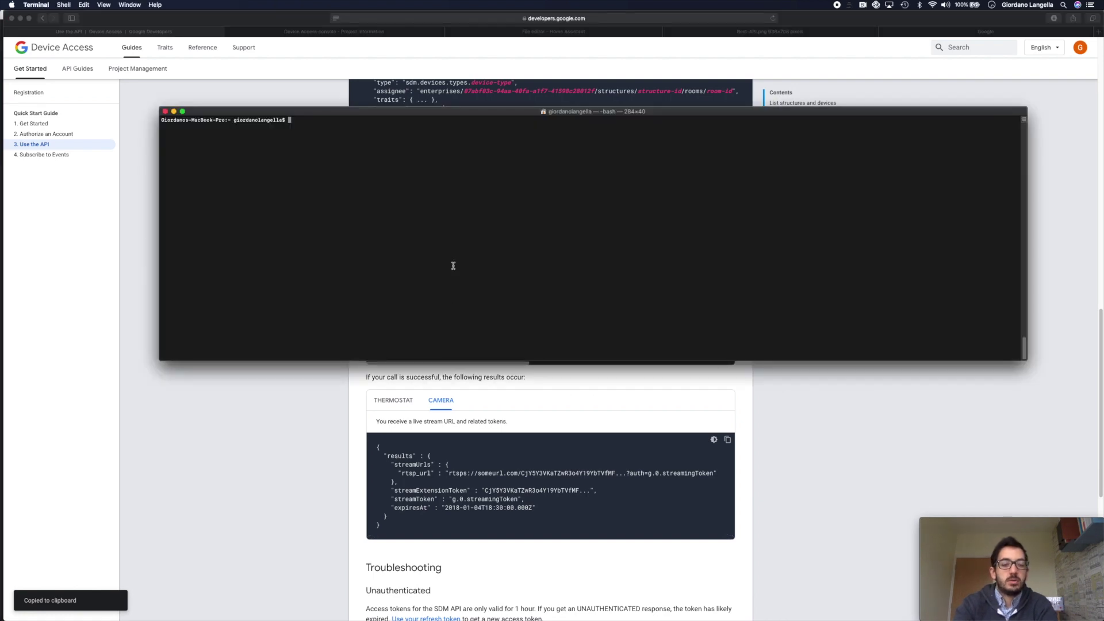
{"action": "key", "text": "super+v"}
{"action": "key", "text": "Return"}
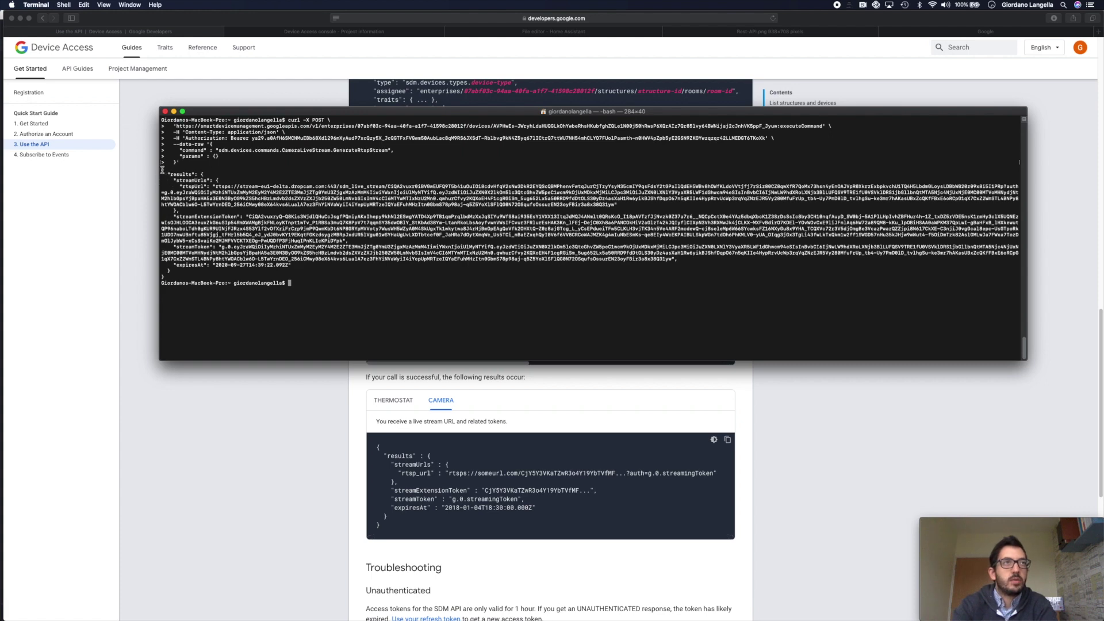
{"action": "left_click_drag", "start_coordinate": [163, 167], "coordinate": [168, 275]}
{"action": "key", "text": "super+c"}
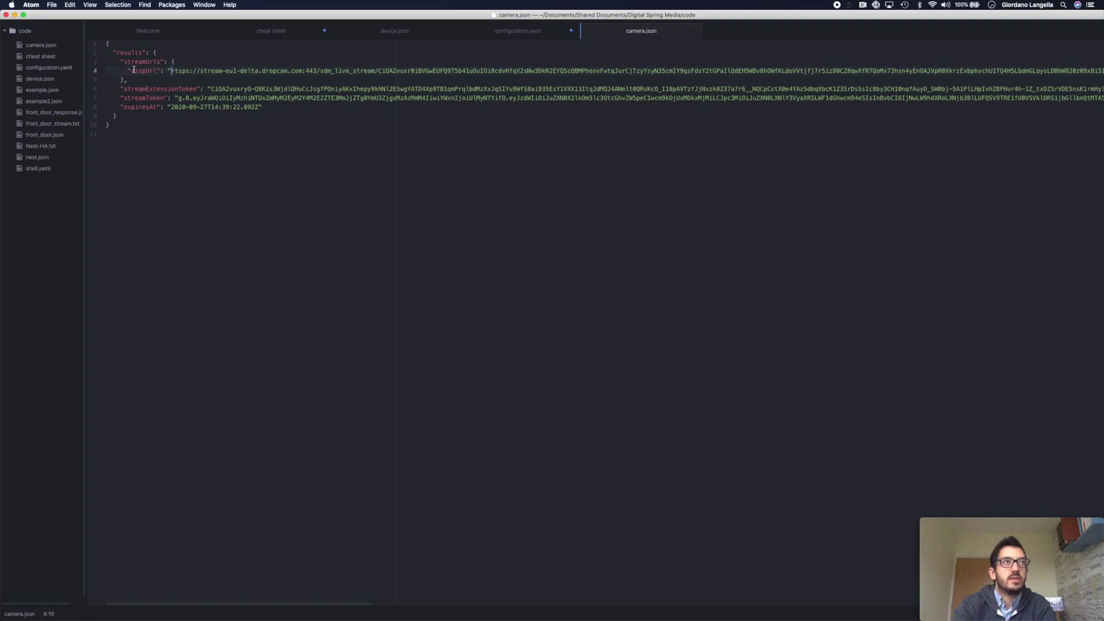
- Select the entire RTSP stream URL after the rtspUrl key in camera.json
{"action": "left_click_drag", "start_coordinate": [132, 70], "coordinate": [156, 70]}
{"action": "left_click", "coordinate": [173, 70]}
{"action": "scroll", "coordinate": [190, 74], "scroll_direction": "right", "scroll_amount": 15}
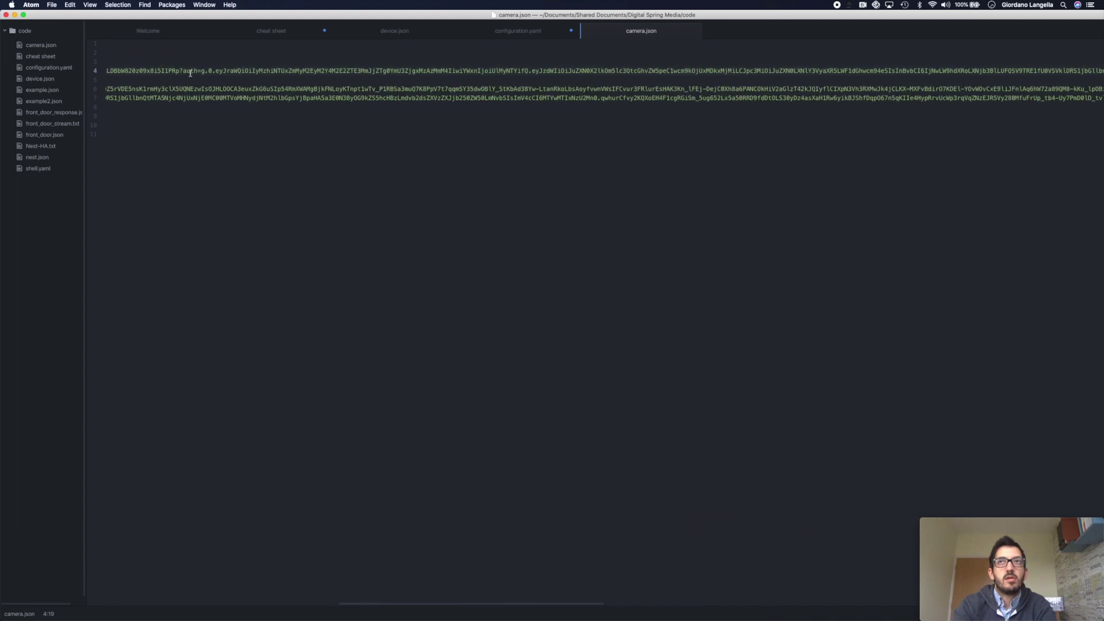
{"action": "scroll", "coordinate": [191, 73], "scroll_direction": "right", "scroll_amount": 15}
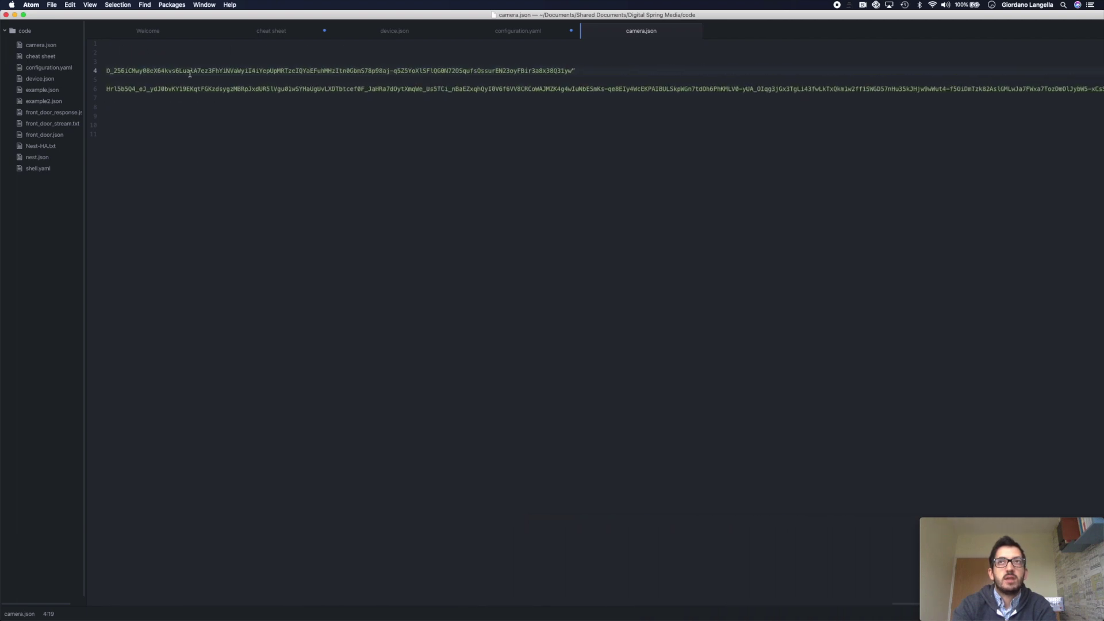
{"action": "left_click", "coordinate": [559, 70], "text": "shift"}
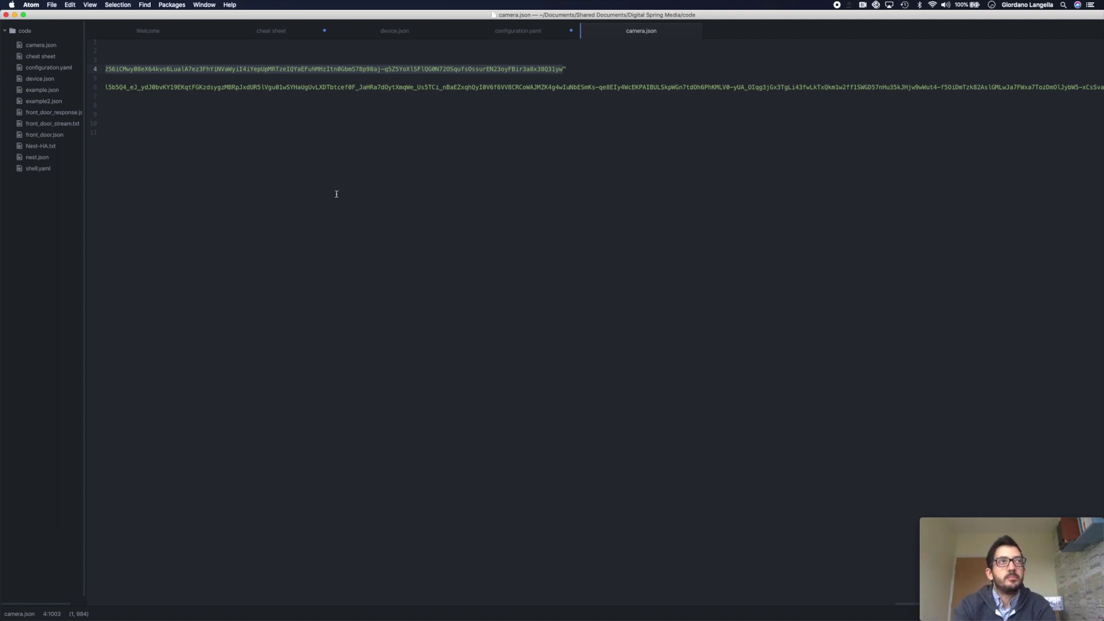
{"action": "scroll", "coordinate": [337, 194], "scroll_direction": "left", "scroll_amount": 15}
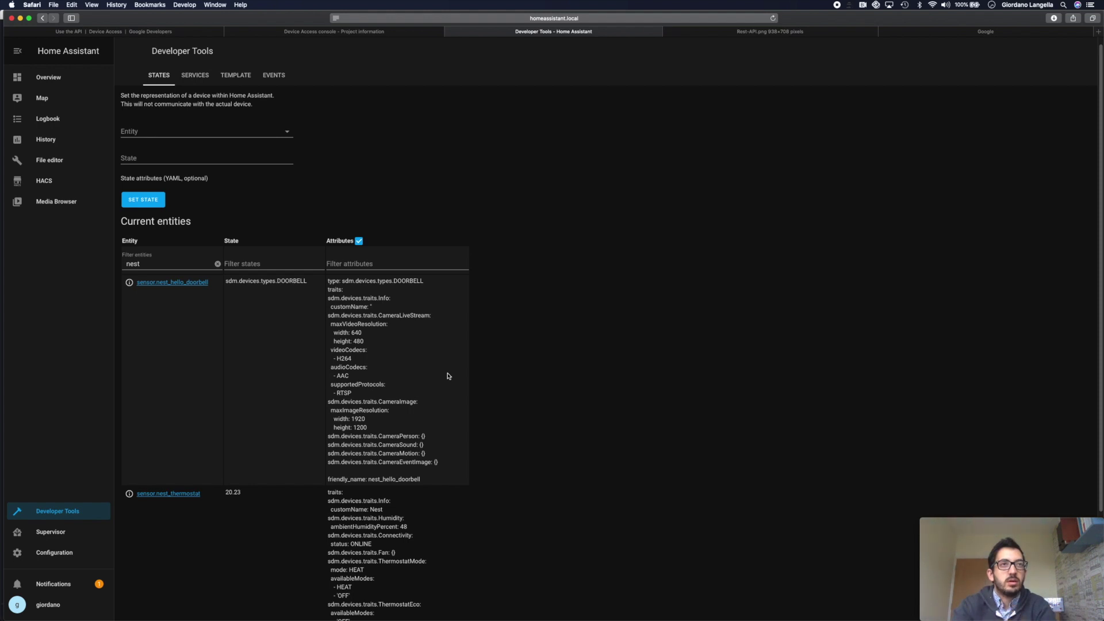
- Scroll down in Home Assistant to review the doorbell sensor and camera configuration
{"action": "scroll", "coordinate": [325, 427], "scroll_direction": "down", "scroll_amount": 3}
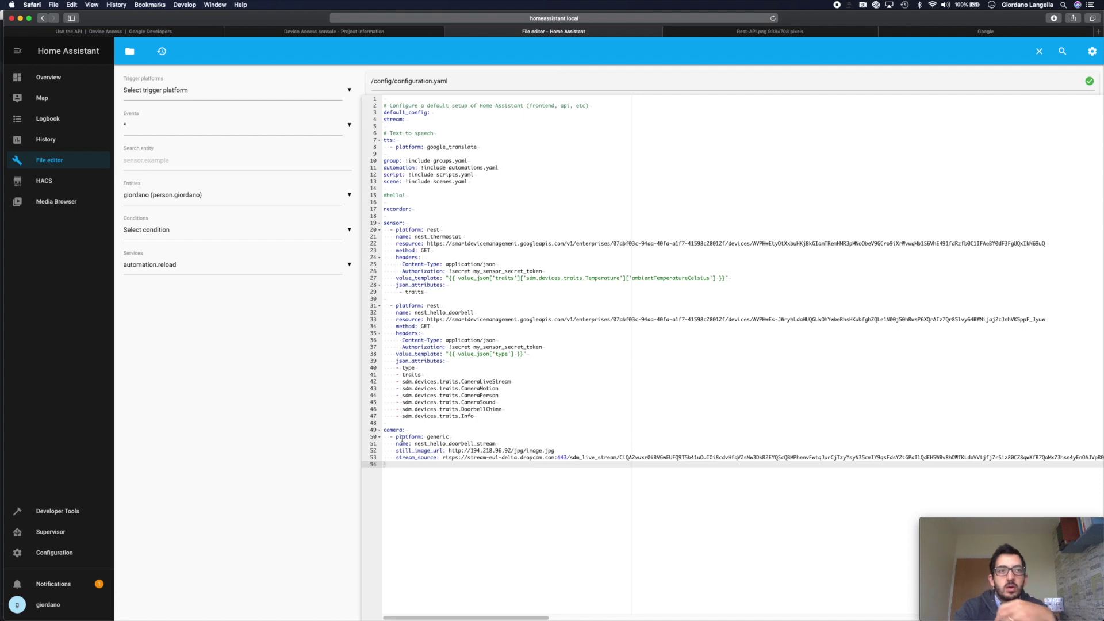
- Review the generic camera block and its stream_source line, then go to the Overview dashboard
{"action": "left_click_drag", "start_coordinate": [383, 429], "coordinate": [496, 445]}
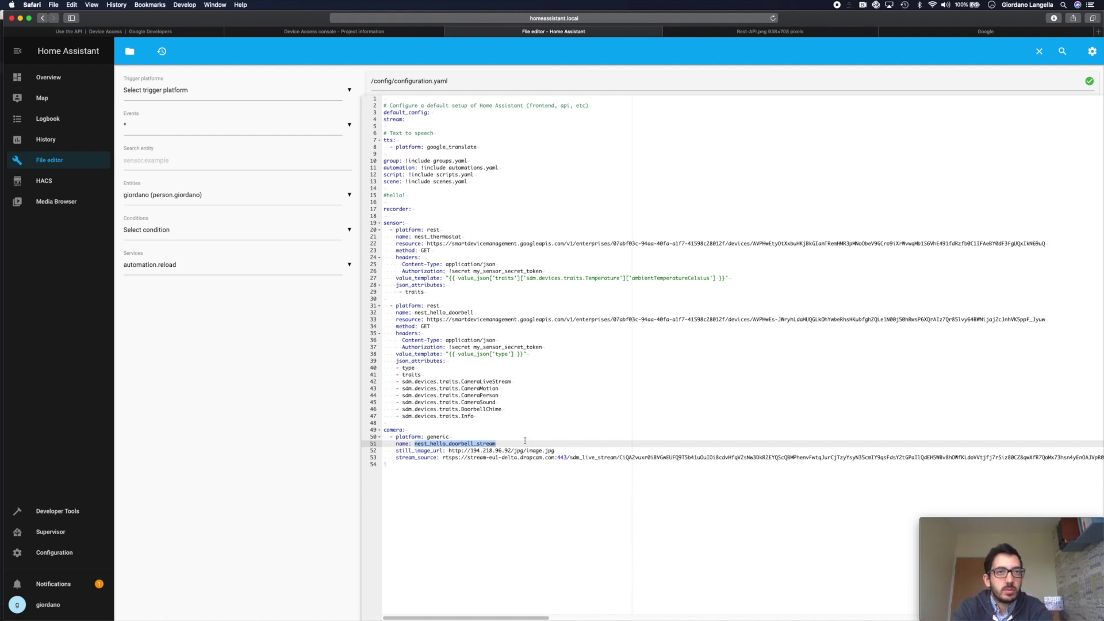
{"action": "left_click", "coordinate": [446, 457]}
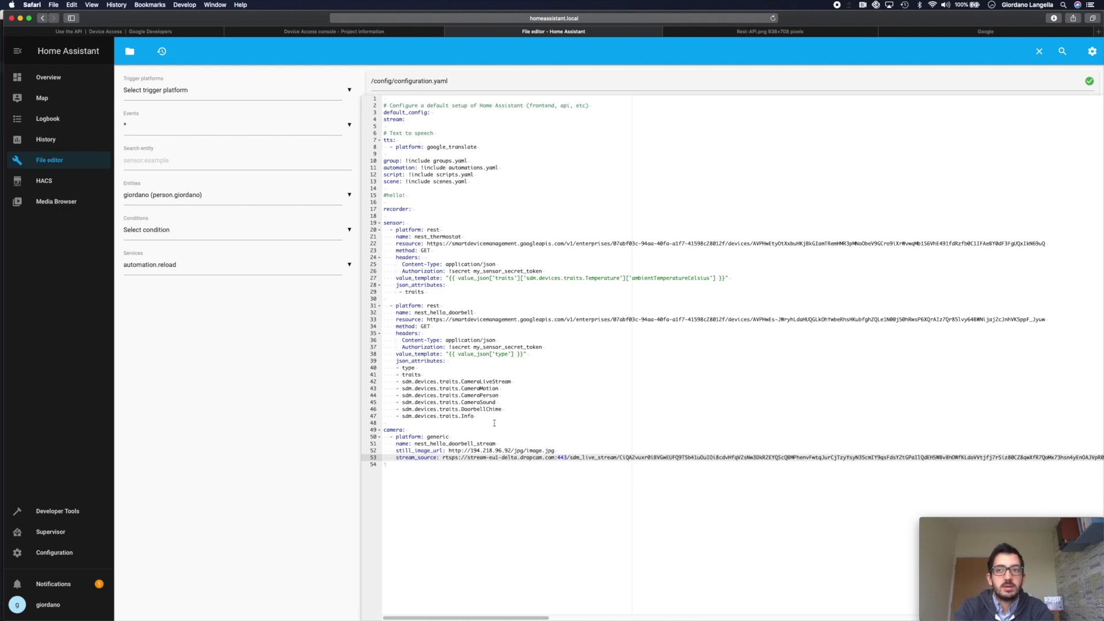
{"action": "left_click", "coordinate": [48, 77]}
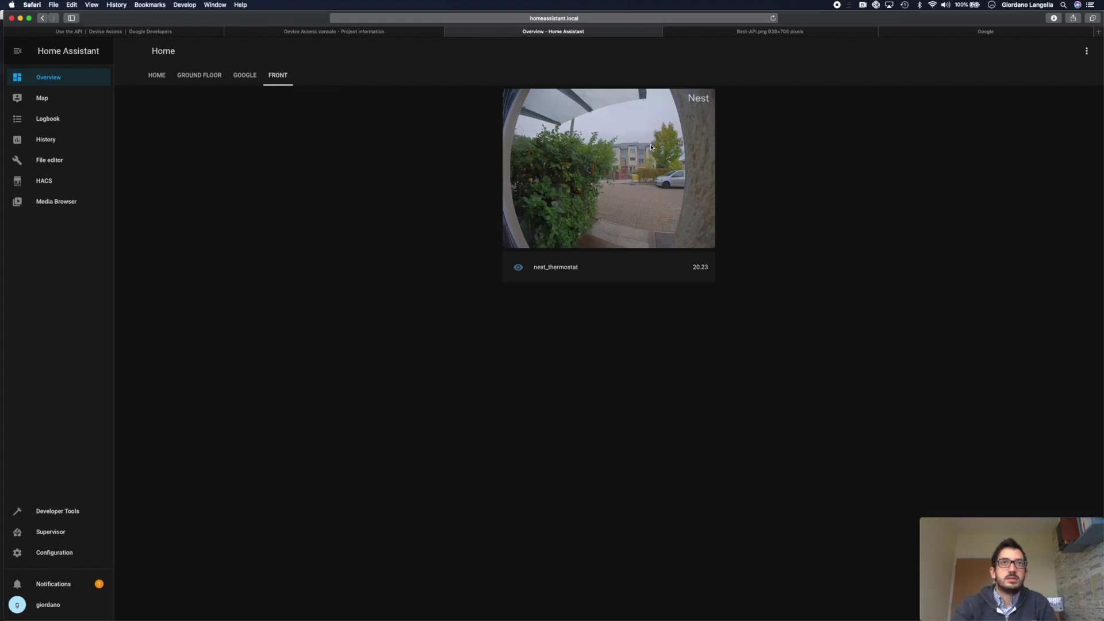
{"action": "left_click", "coordinate": [645, 195]}
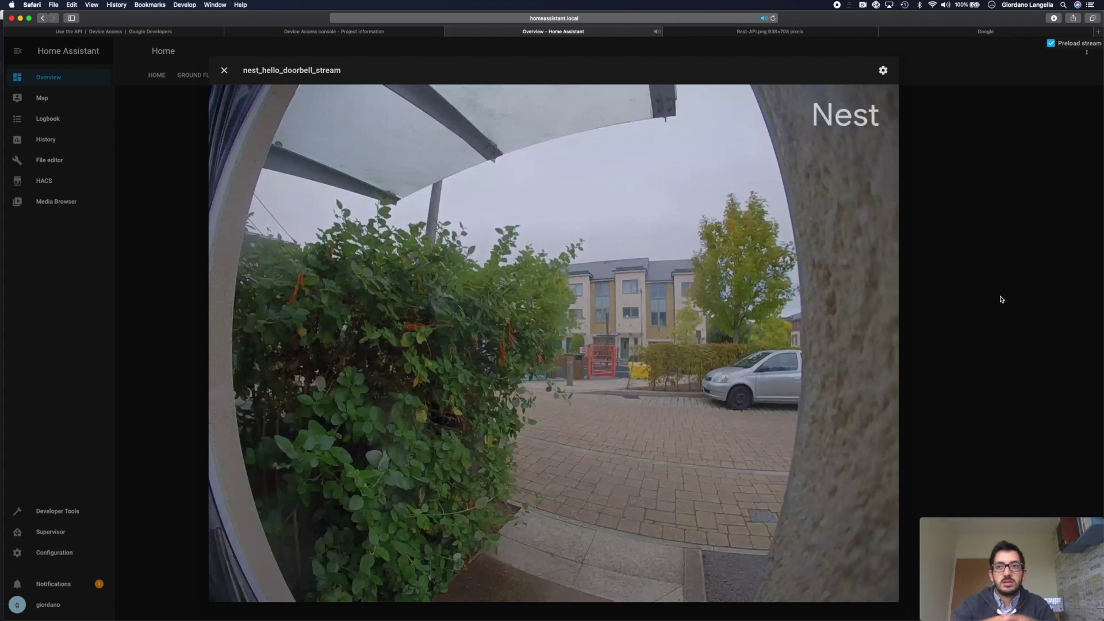
{"action": "left_click", "coordinate": [1030, 295]}
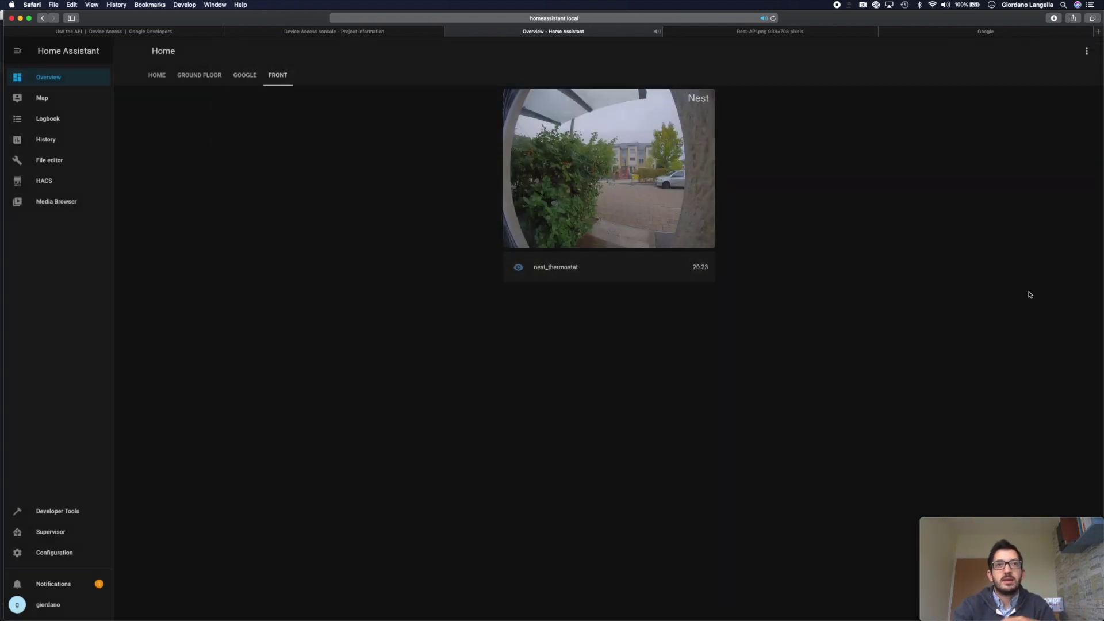